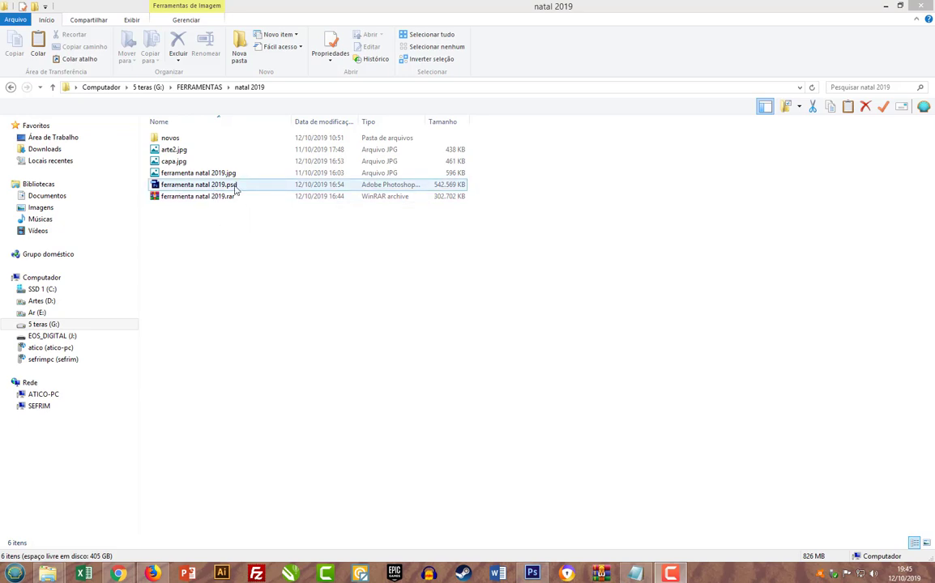
Switch to Photoshop with the ferramenta natal 2019.psd artwork, then close the floating Layers panel and show it again
left_click(540, 572)
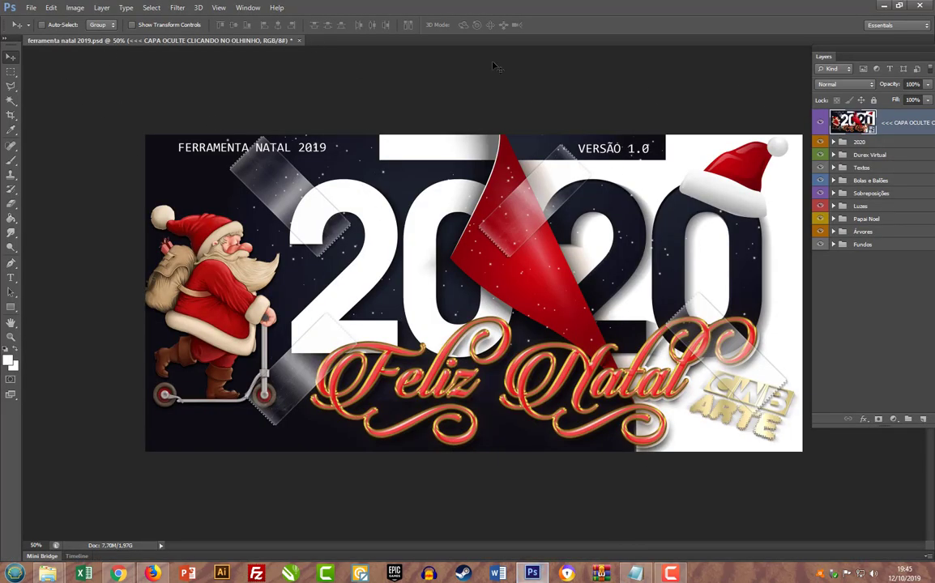
left_click_drag(904, 55, 793, 62)
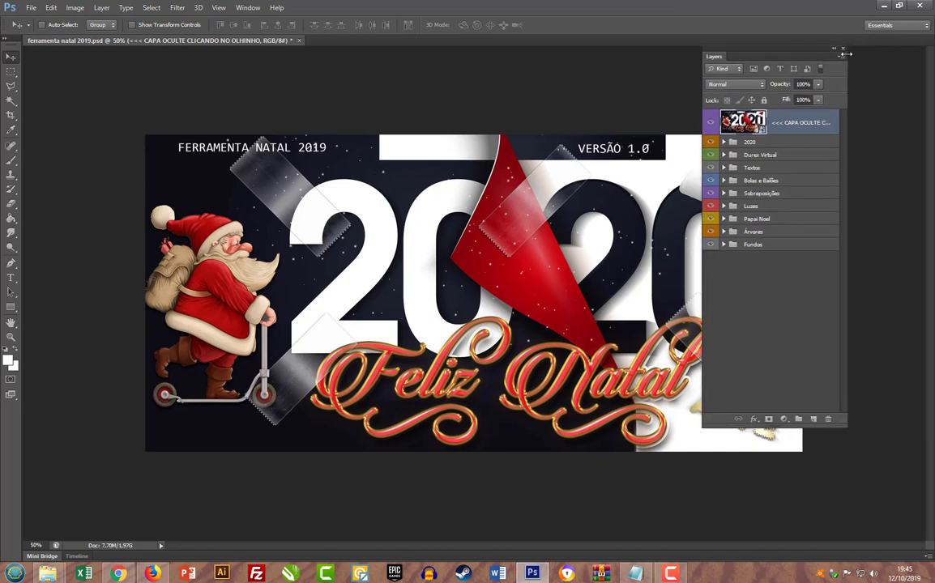
left_click(835, 52)
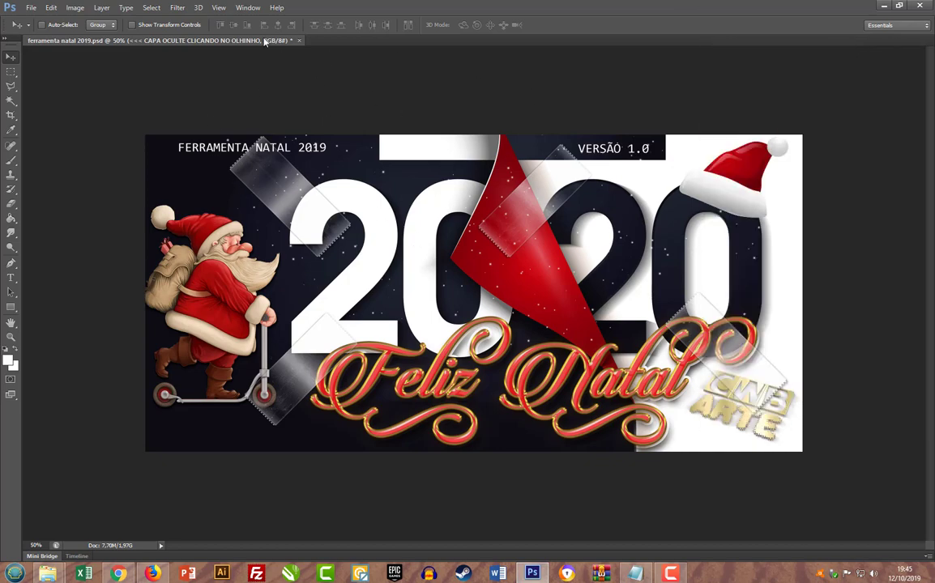
left_click(245, 8)
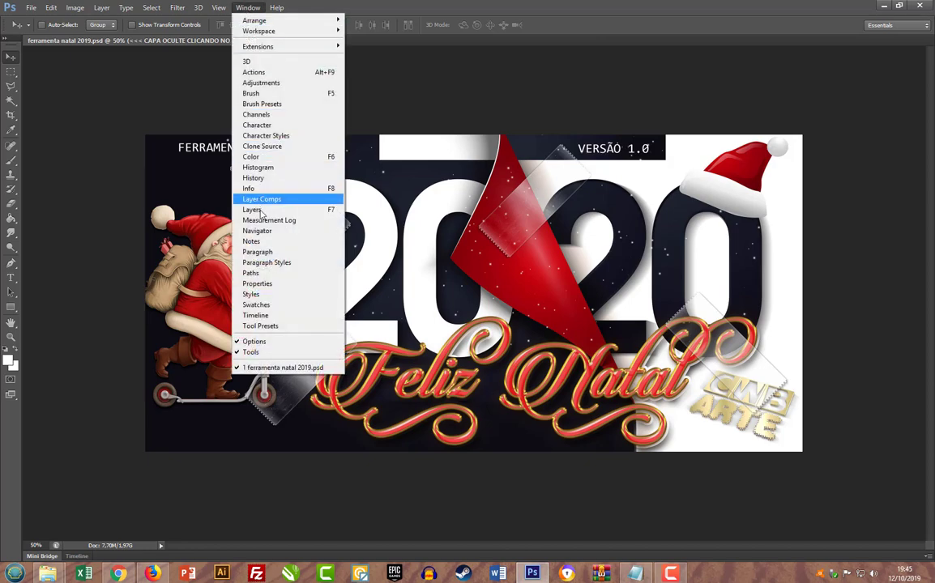
left_click(253, 209)
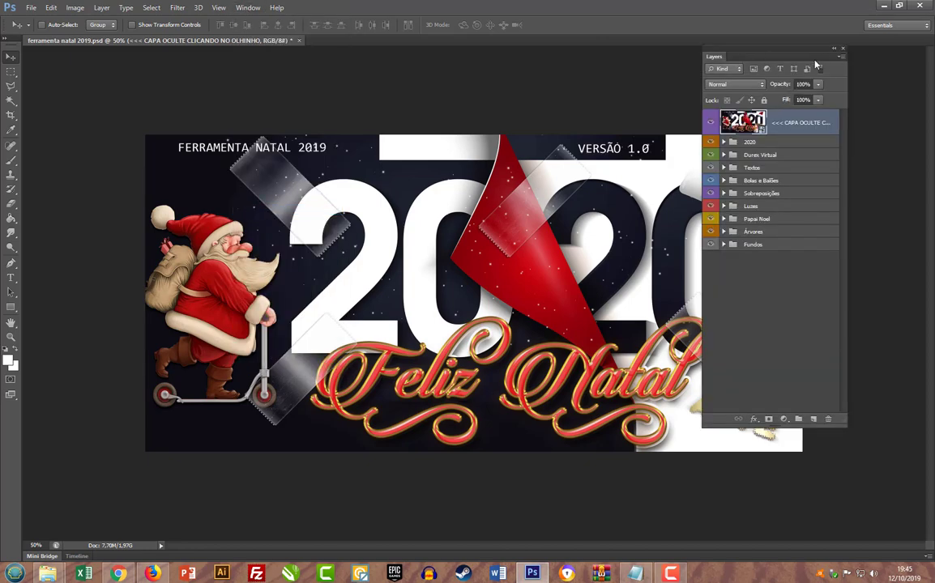
Move the floating Layers panel off the artwork and make it narrower and shorter
left_click_drag(810, 57, 884, 66)
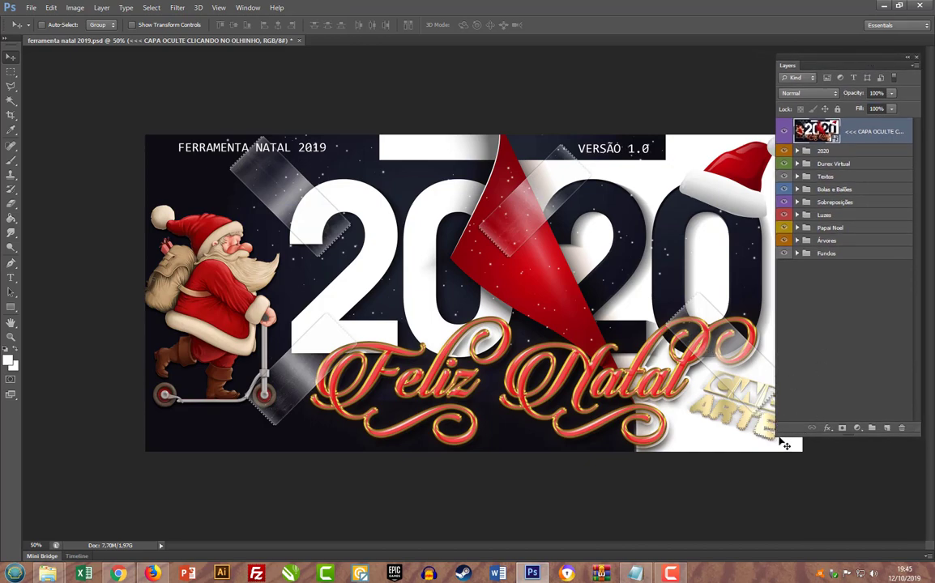
left_click_drag(782, 442, 798, 402)
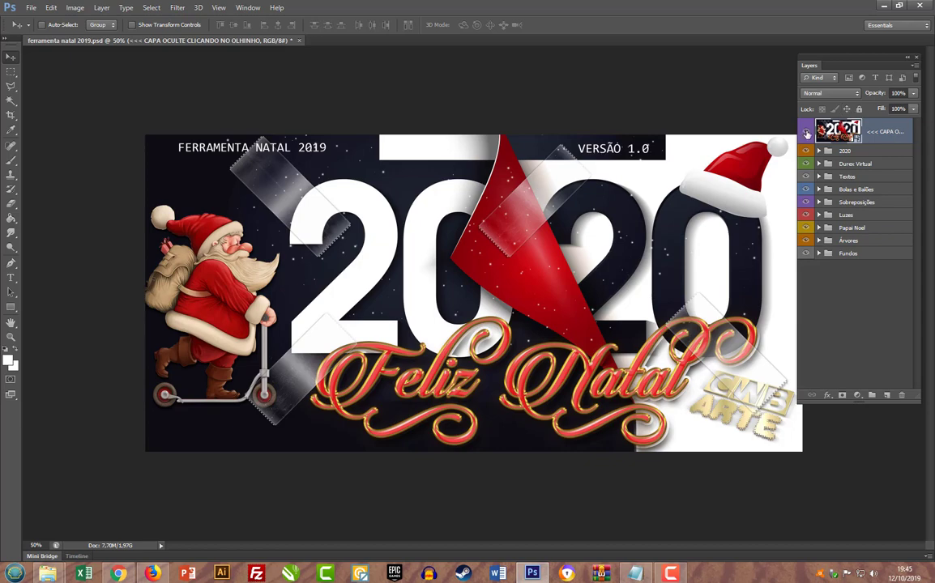
Hide the cover layer and expand the Fundos group, lengthening the Layers panel to list more backgrounds
mouse_move(799, 127)
left_mouse_down()
mouse_move(718, 131)
mouse_move(796, 118)
left_mouse_up()
left_click(726, 132)
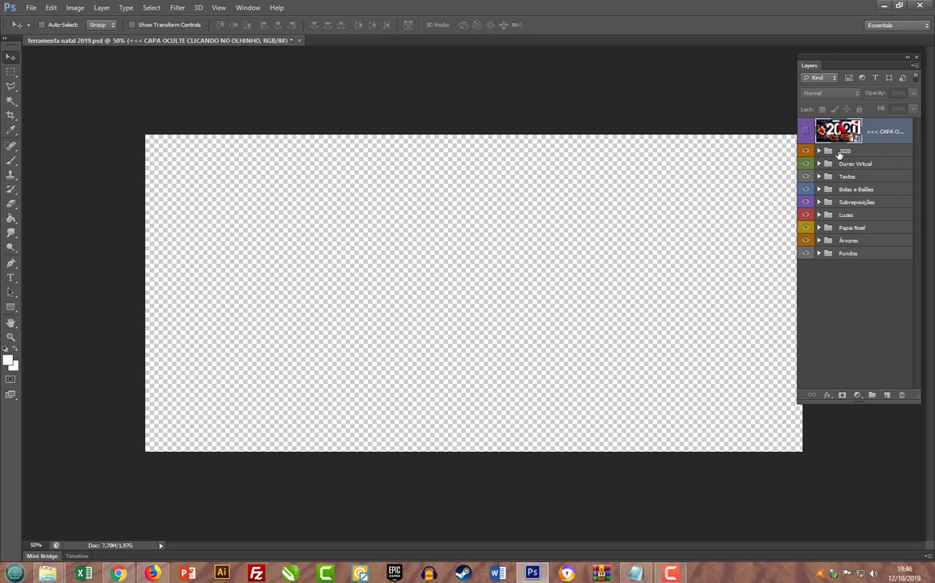
left_click(819, 254)
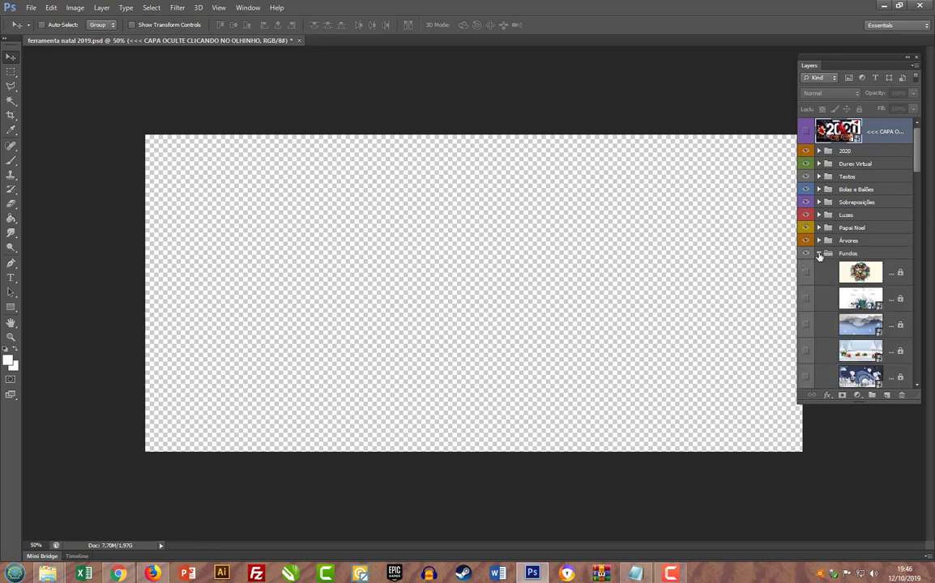
left_click_drag(841, 405, 835, 544)
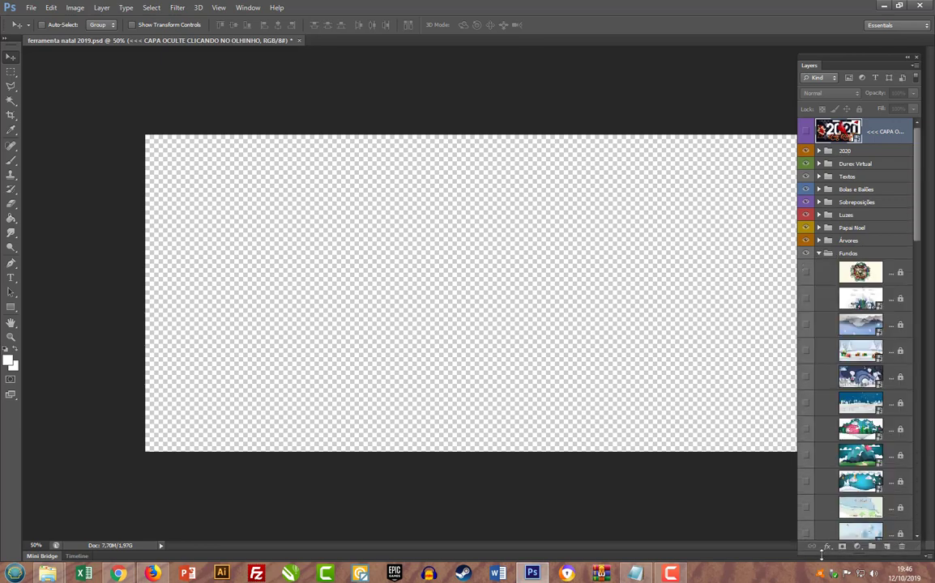
Preview the first five Fundos backgrounds one at a time, from the round paper-cut wreath to the dark blue night scene
left_click(806, 276)
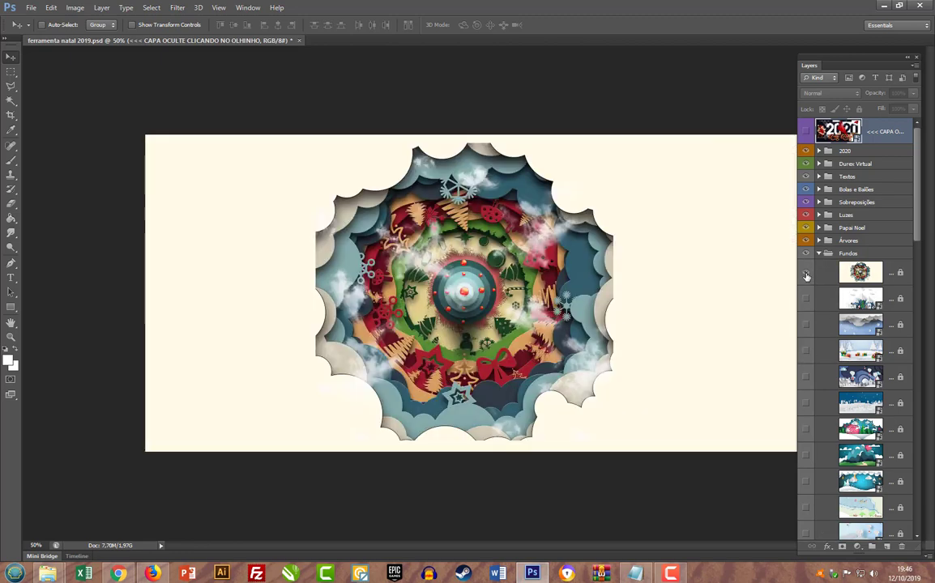
left_click(806, 276)
left_click(808, 301)
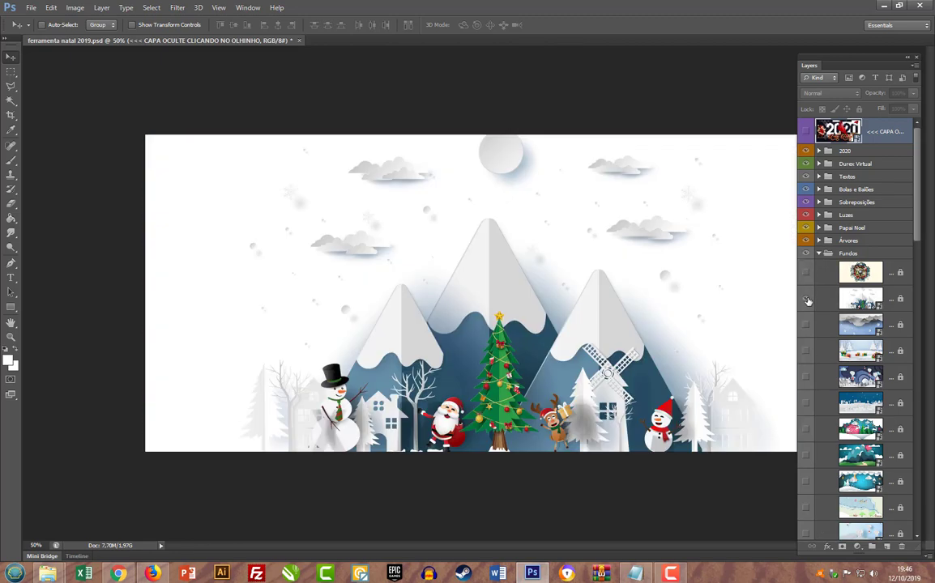
left_click(808, 301)
left_click(807, 327)
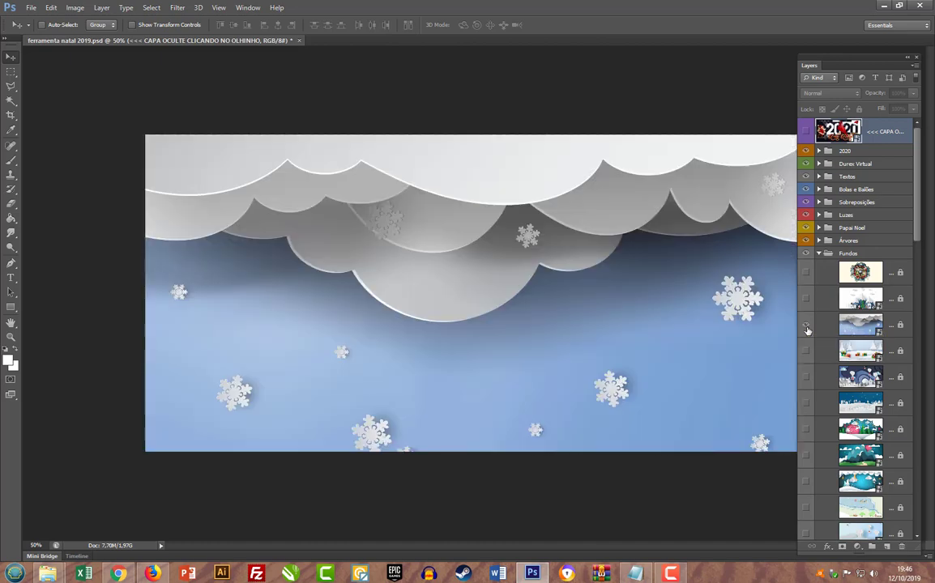
scroll(809, 312, "down", 3)
left_click(807, 246)
left_click(806, 273)
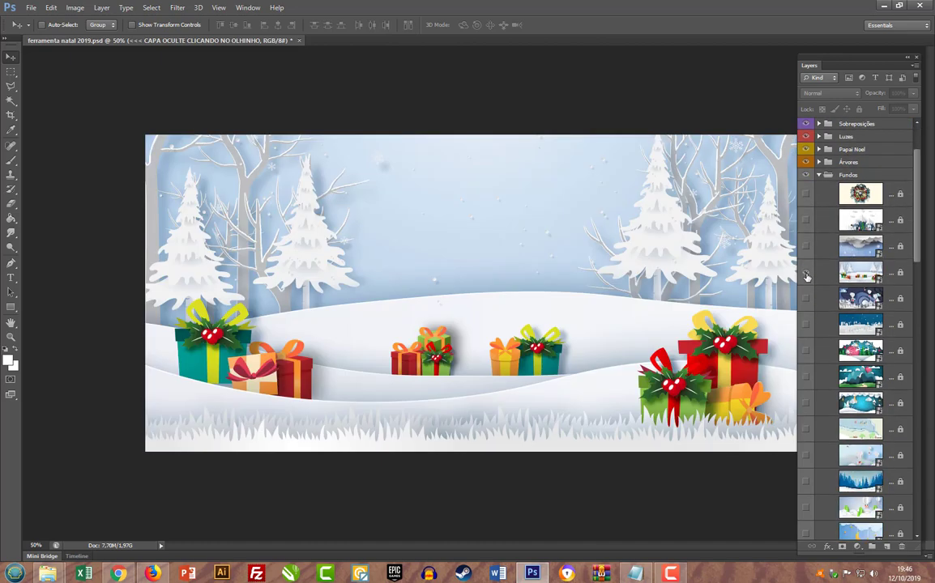
left_click(806, 273)
left_click(806, 299)
left_click(806, 299)
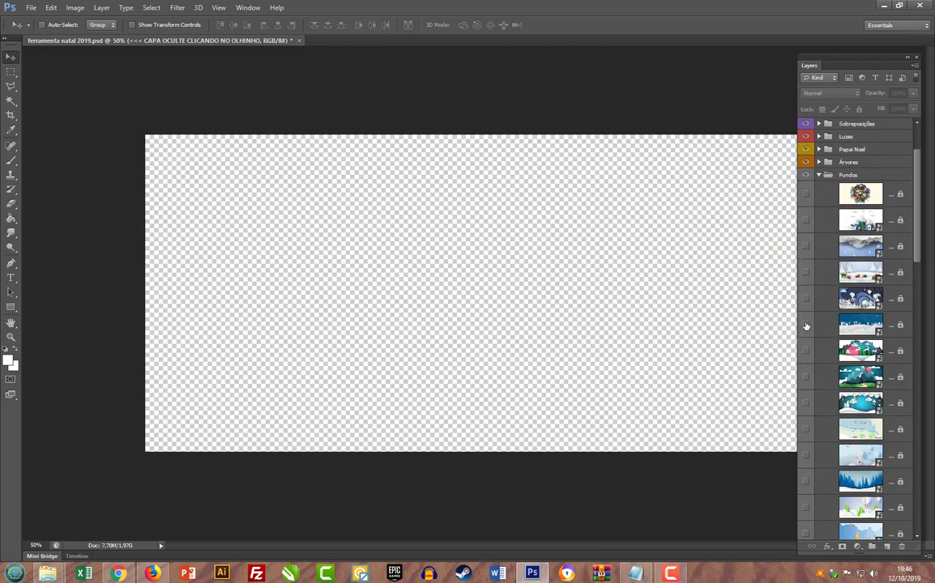
Preview the next five backgrounds singly, from the dark blue snowy village to the reindeer sleigh above the red van
left_click(806, 325)
scroll(806, 327, "down", 4)
scroll(806, 324, "down", 1)
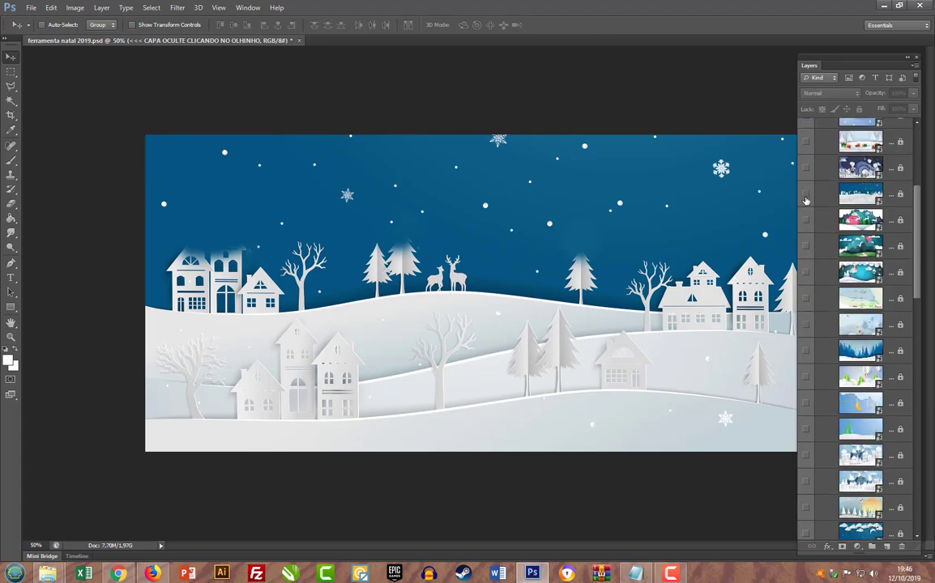
left_click(805, 195)
left_click(806, 221)
left_click(805, 220)
left_click(805, 246)
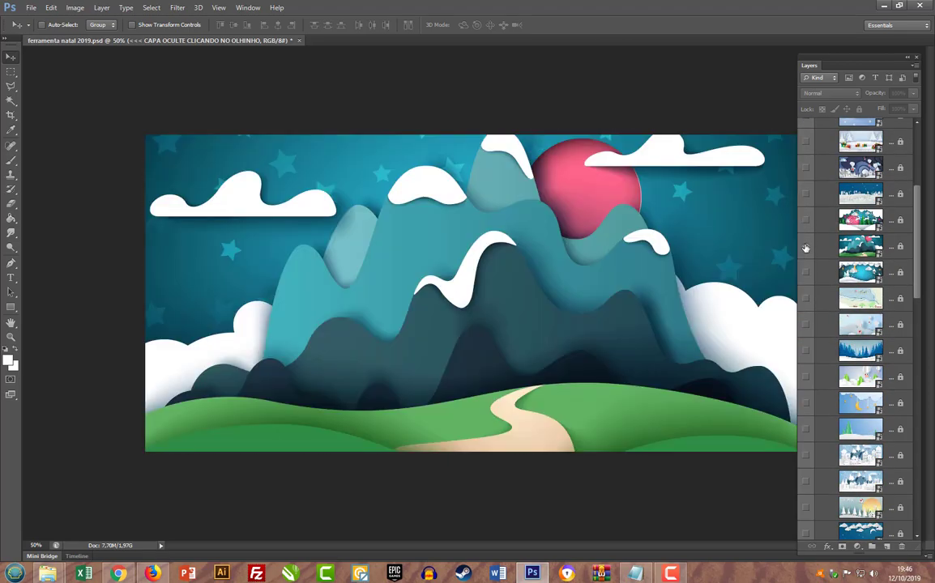
left_click(805, 247)
left_click(806, 273)
left_click(806, 273)
left_click(806, 299)
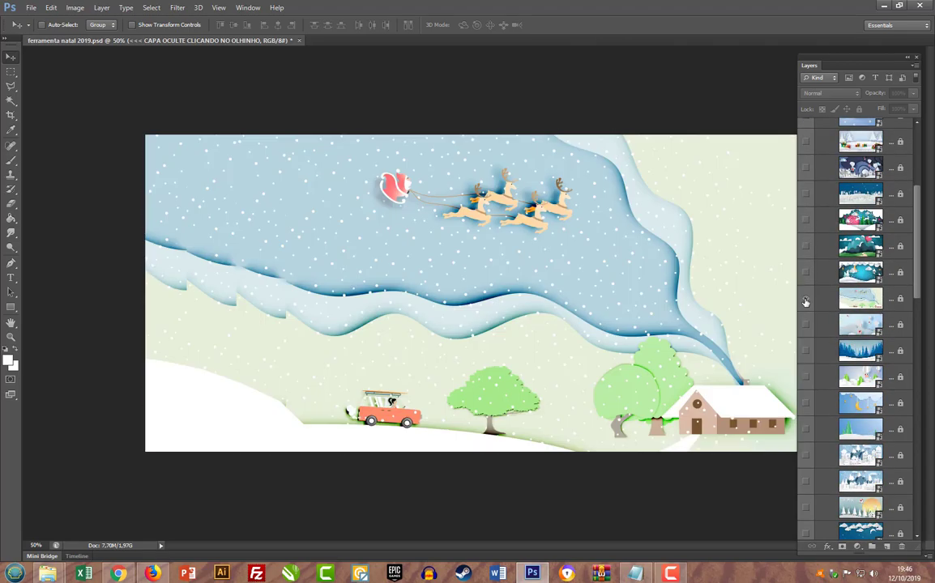
left_click(806, 299)
Show and hide the balloon-gift, blue forest, green-tree balloon and crescent moon backgrounds one after another
left_click(806, 325)
scroll(806, 308, "down", 5)
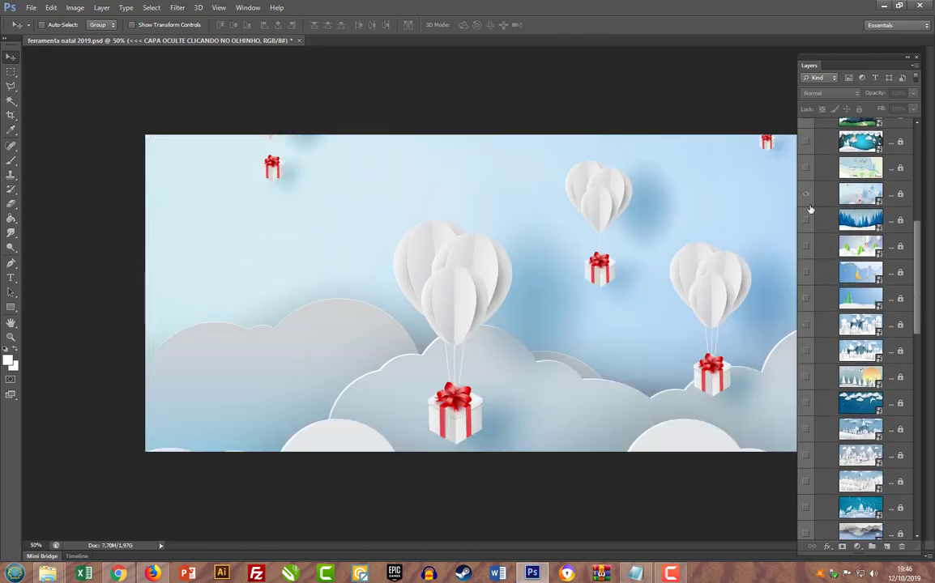
left_click(806, 195)
left_click(807, 220)
left_click(807, 220)
left_click(806, 247)
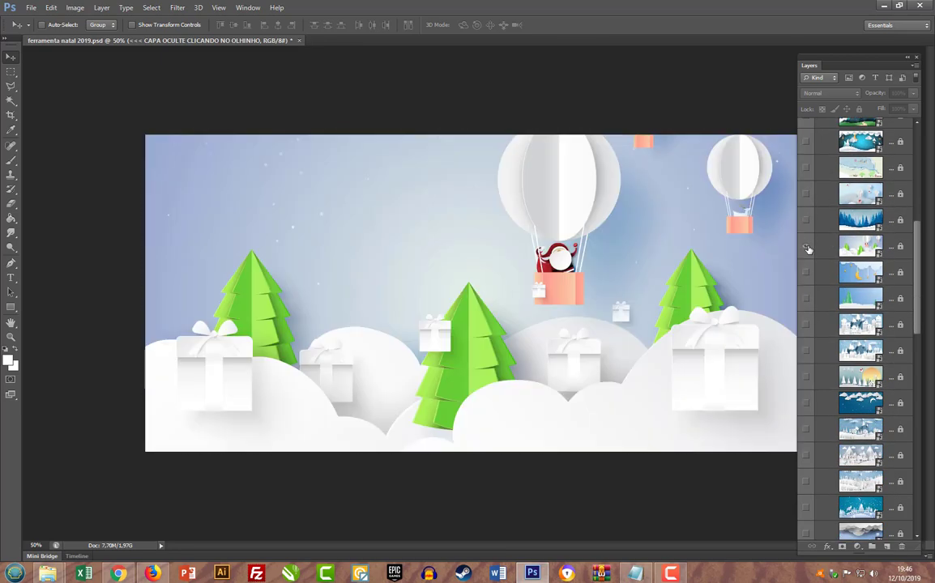
left_click(806, 247)
left_click(806, 273)
left_click(806, 273)
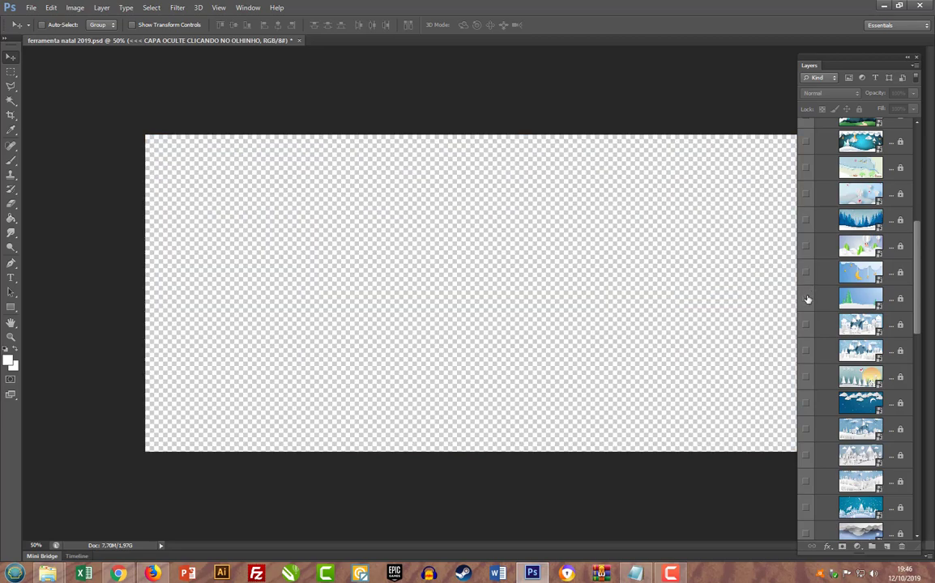
Preview five backgrounds in turn, from the green paper trees on snow to the dark blue sky with white clouds
left_click(806, 298)
scroll(806, 312, "down", 5)
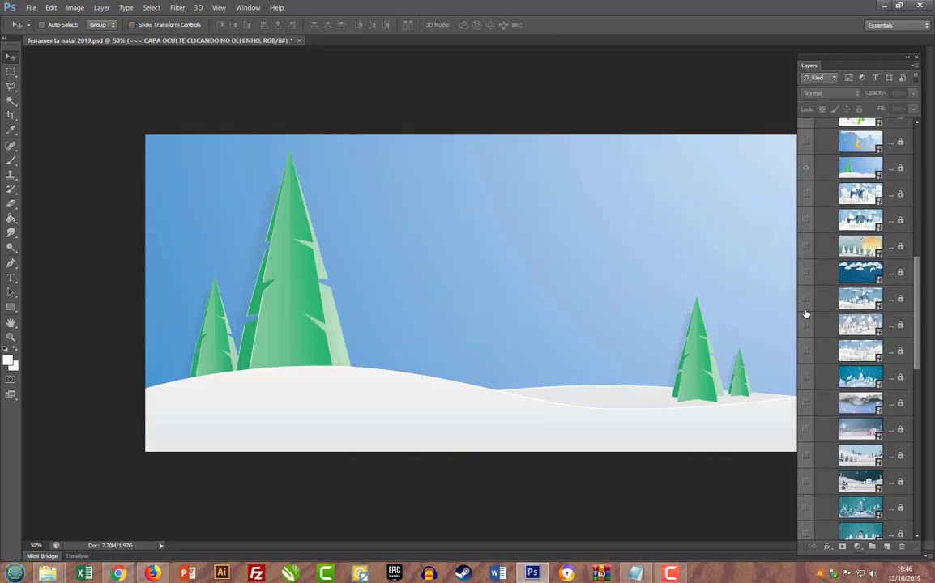
left_click(806, 168)
left_click(806, 195)
left_click(806, 195)
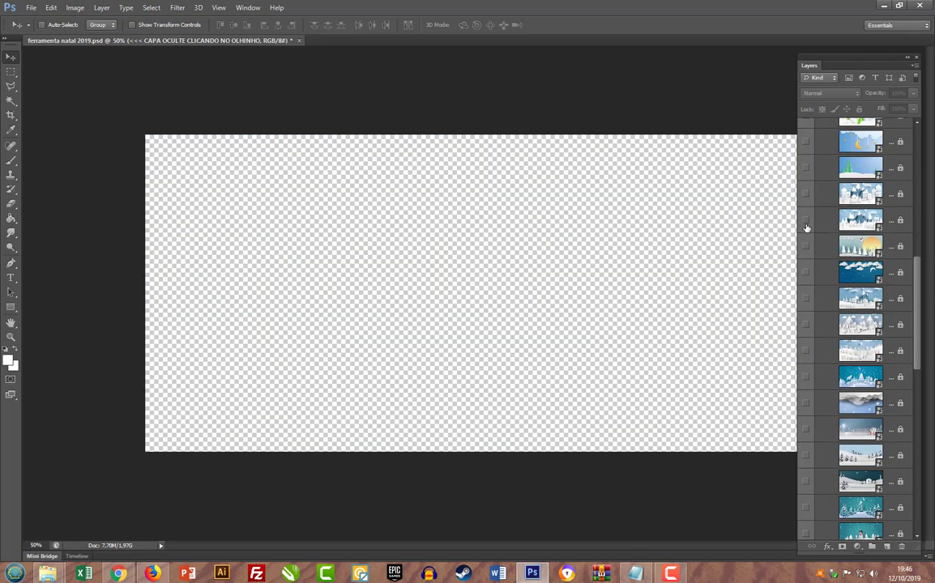
left_click(806, 228)
left_click(806, 227)
left_click(806, 249)
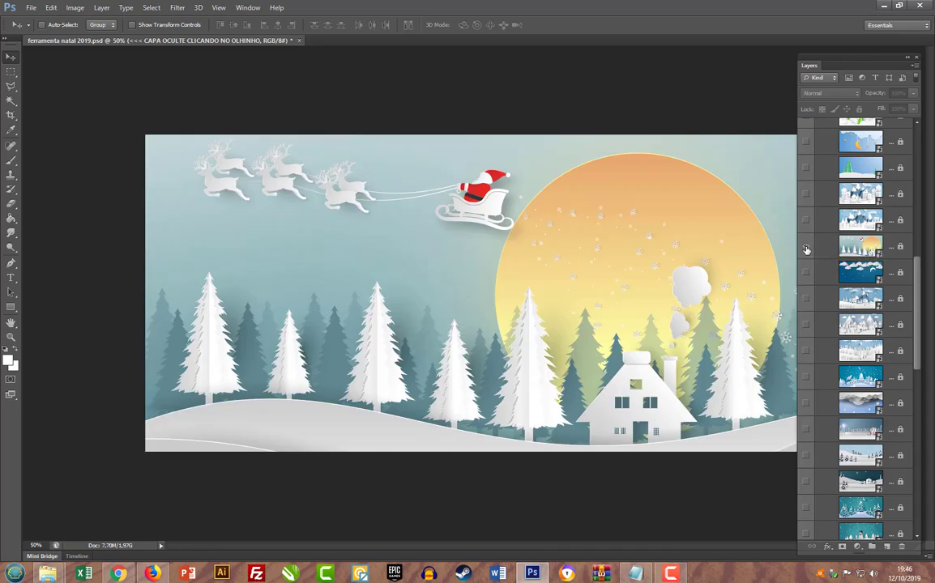
left_click(806, 248)
left_click(805, 274)
left_click(806, 275)
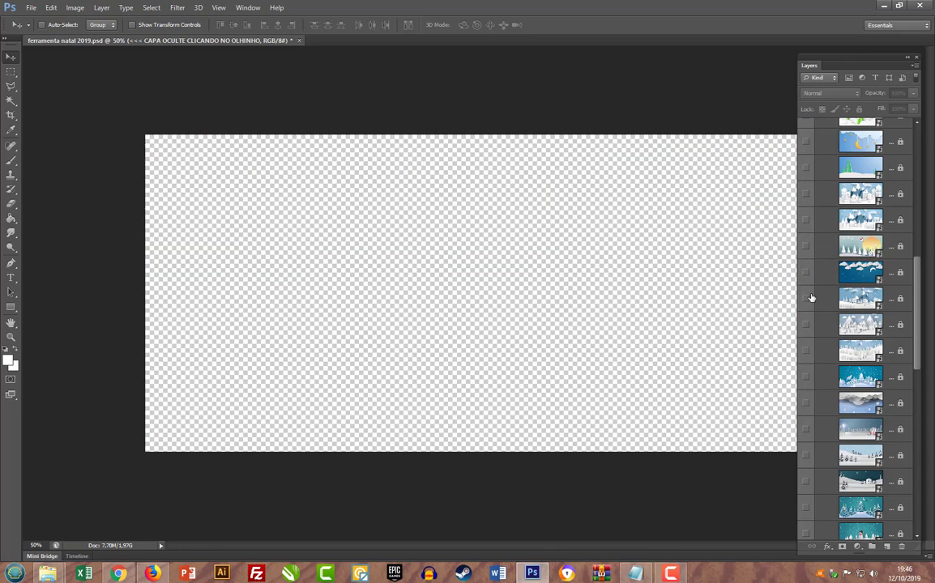
Show and hide the four snowy scenes below the dark blue cloudy sky, ending with the turquoise one
left_click(807, 299)
left_click(806, 299)
left_click(806, 325)
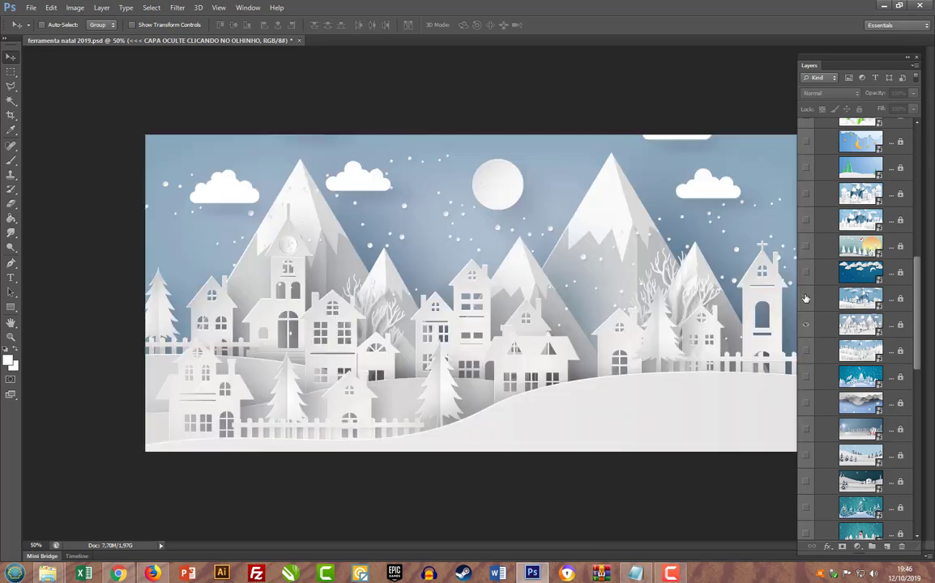
scroll(809, 316, "down", 3)
left_click(806, 220)
left_click(806, 247)
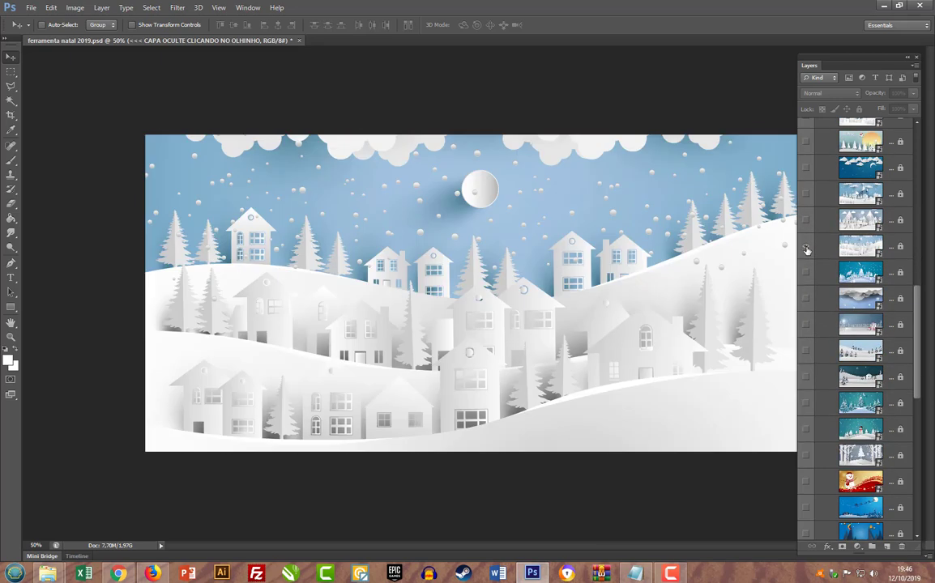
left_click(806, 246)
left_click(805, 275)
left_click(805, 275)
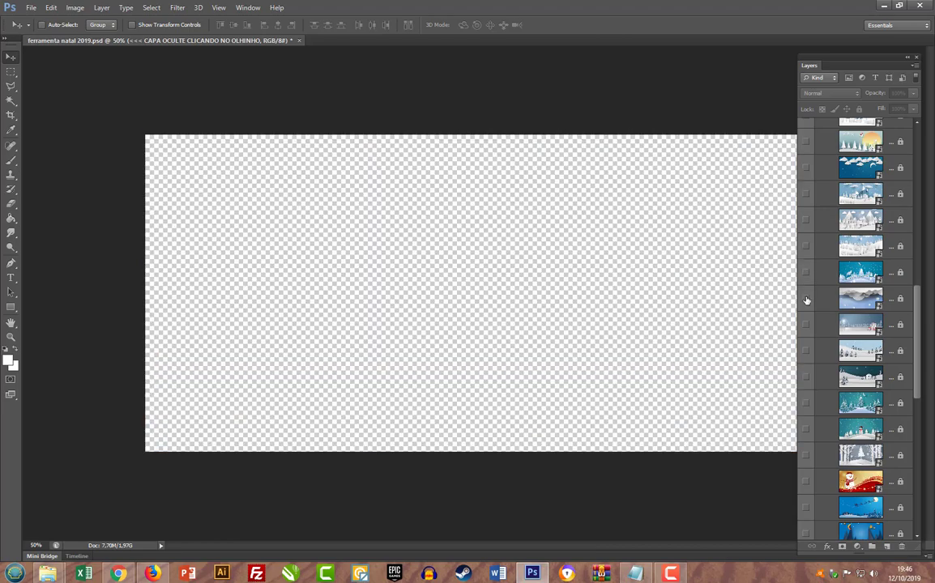
Preview the grey clouds, tandem bicycle, snowy hills and dark night house backgrounds one at a time
left_click(806, 299)
left_click(806, 299)
left_click(806, 325)
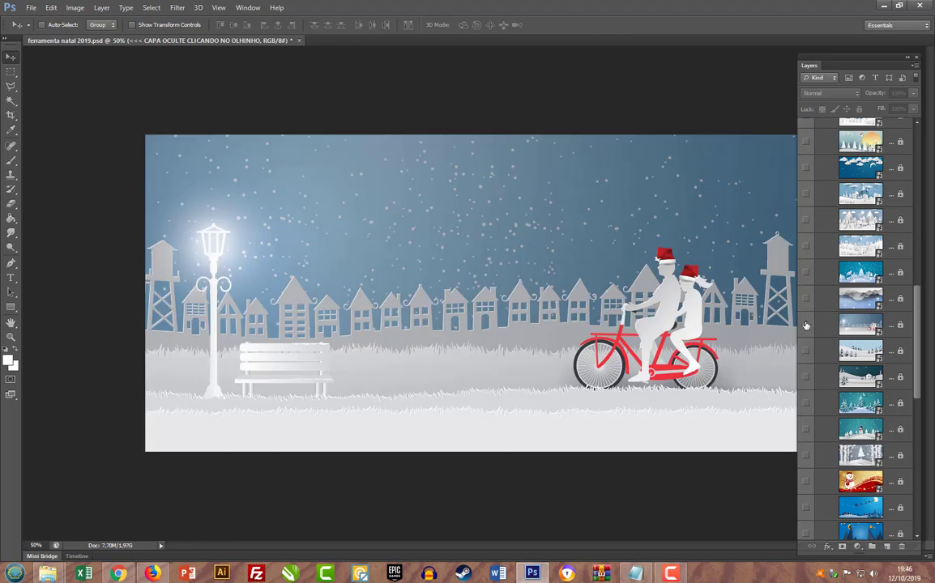
left_click(806, 325)
scroll(806, 274, "down", 3)
left_click(806, 274)
left_click(806, 274)
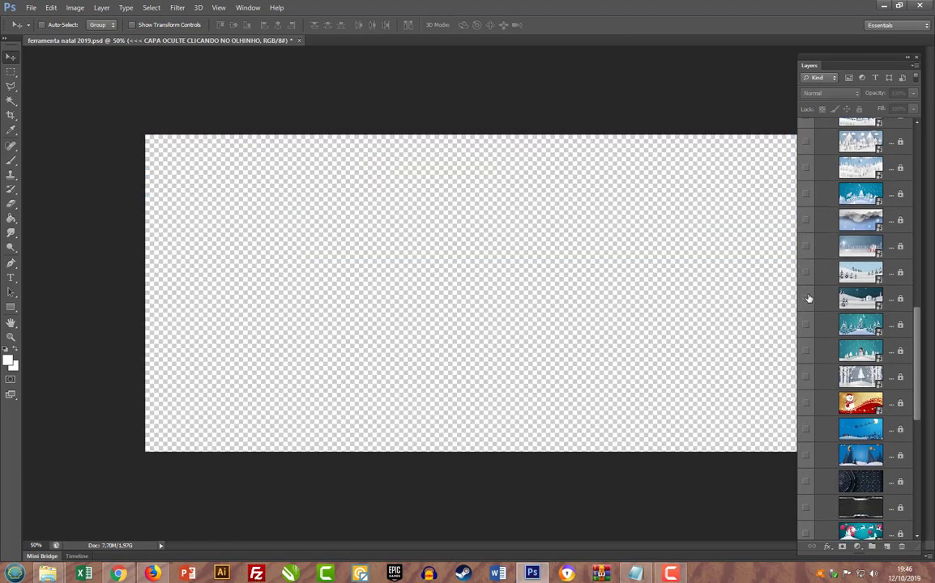
left_click(806, 299)
left_click(806, 299)
Preview the two teal winter scenes, the grey birch forest and the red-and-gold snowman background individually
left_click(806, 325)
left_click(806, 324)
left_click(806, 351)
scroll(813, 305, "down", 3)
left_click(806, 246)
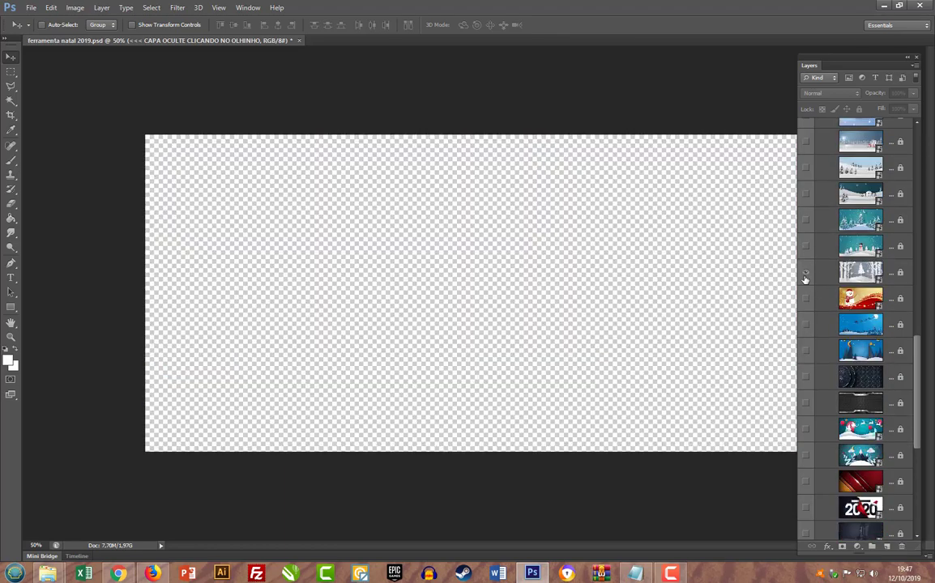
left_click(806, 272)
left_click(806, 272)
left_click(805, 299)
left_click(805, 299)
Show and hide the blue sleigh sky, moon-and-stars night and two dark metal backgrounds in turn
left_click(807, 324)
scroll(808, 276, "down", 4)
left_click(806, 193)
left_click(805, 220)
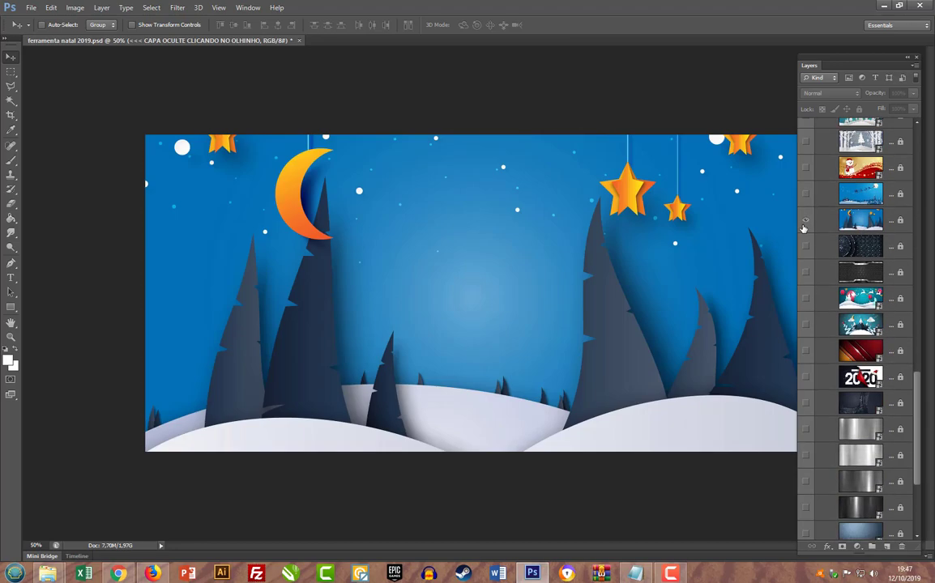
left_click(804, 221)
left_click(806, 248)
left_click(807, 252)
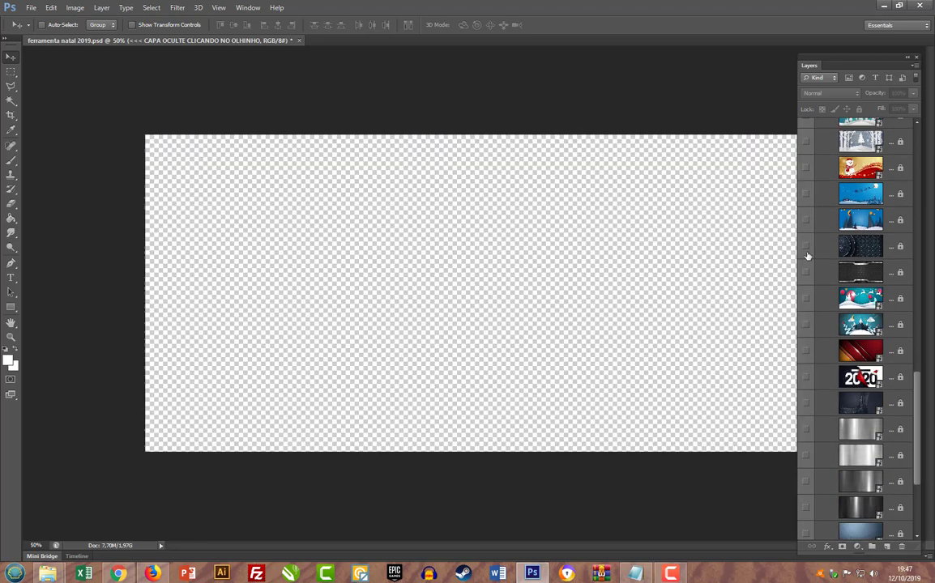
left_click(807, 272)
left_click(807, 272)
Show and hide the teal reindeer sleigh background and the paper mountain background one after the other
left_click(808, 298)
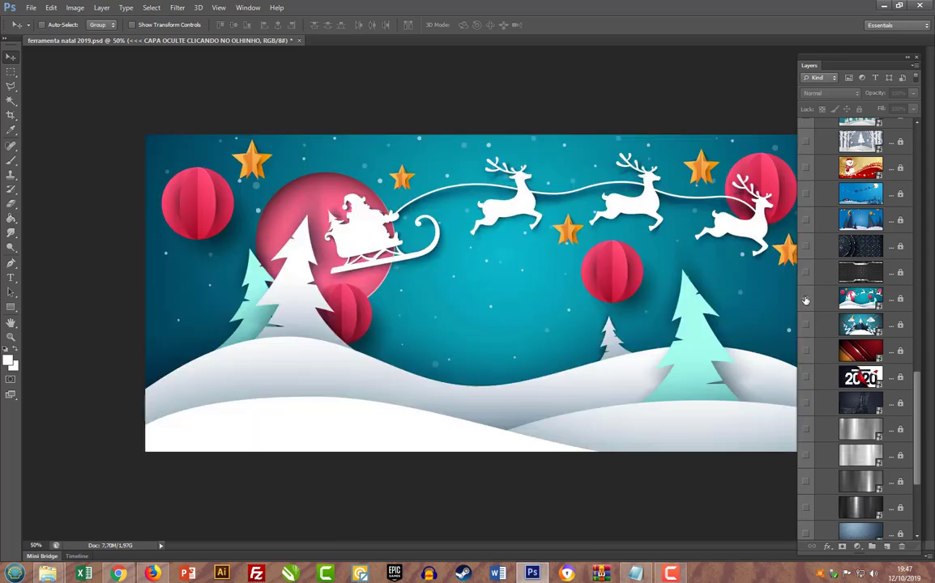
scroll(807, 276, "down", 3)
left_click(806, 193)
left_click(806, 219)
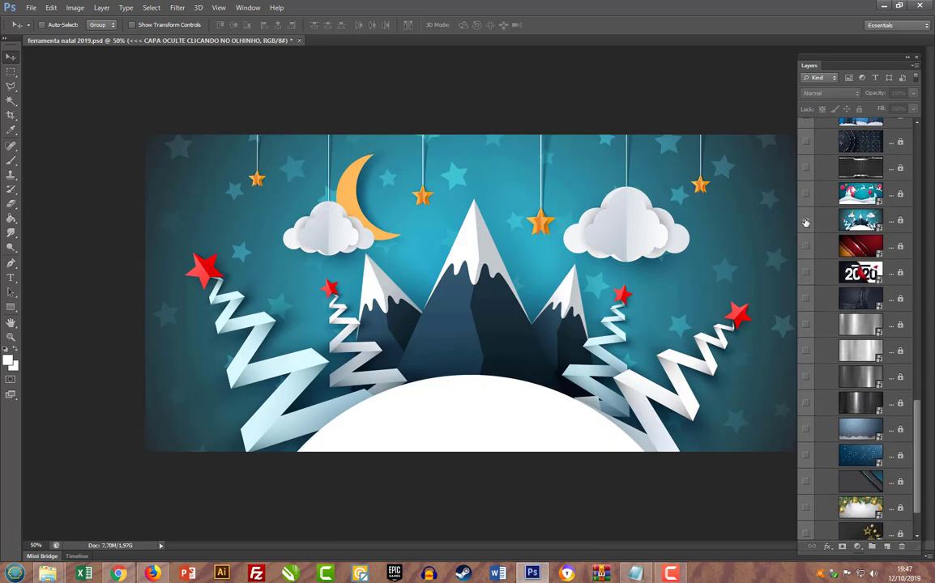
left_click(805, 220)
Preview the red-and-gold, 2020 and dark glitter-curve backgrounds one at a time
left_click(806, 247)
left_click(808, 252)
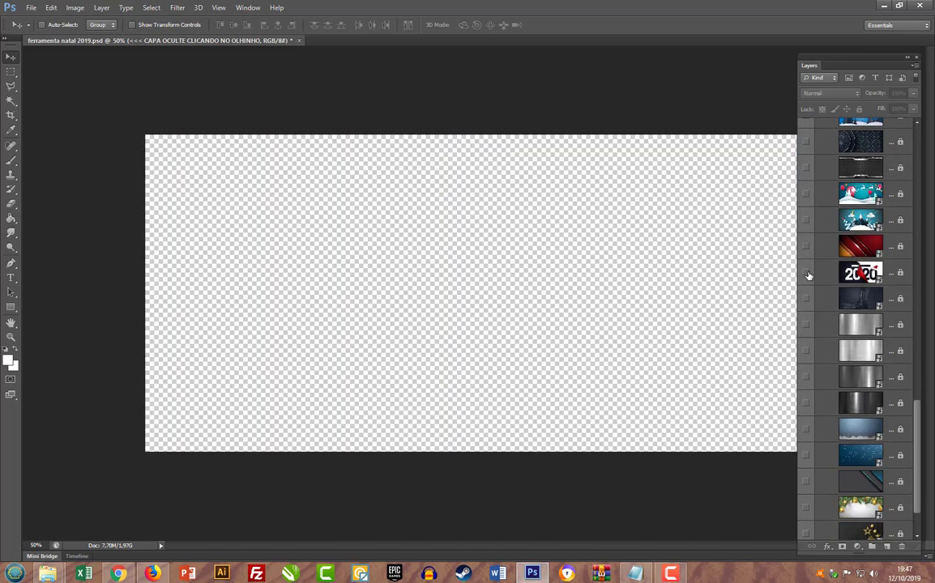
left_click(807, 273)
left_click(807, 274)
left_click(806, 299)
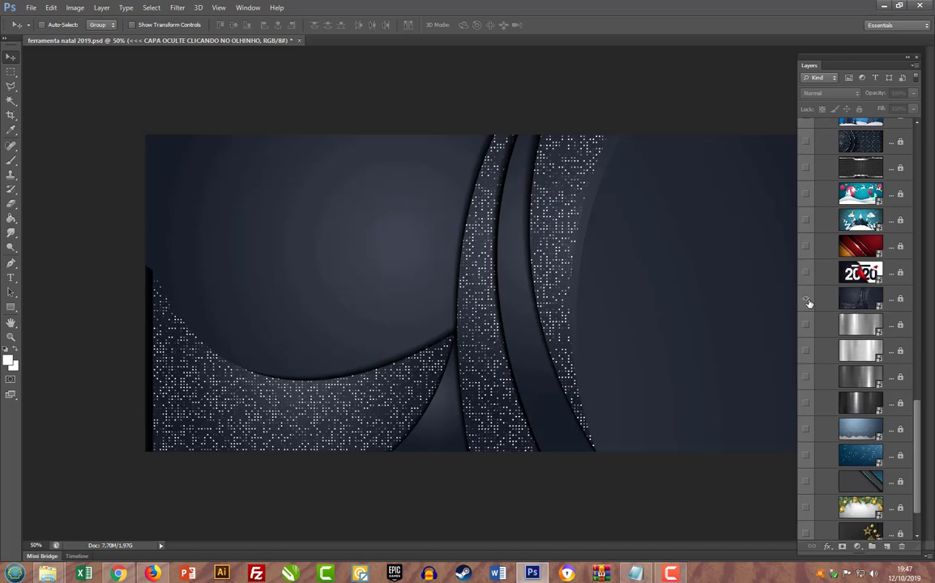
left_click(806, 299)
Show and hide the four brushed metal backgrounds in turn, from the grey one to the darkest one
left_click(805, 325)
scroll(837, 234, "down", 2)
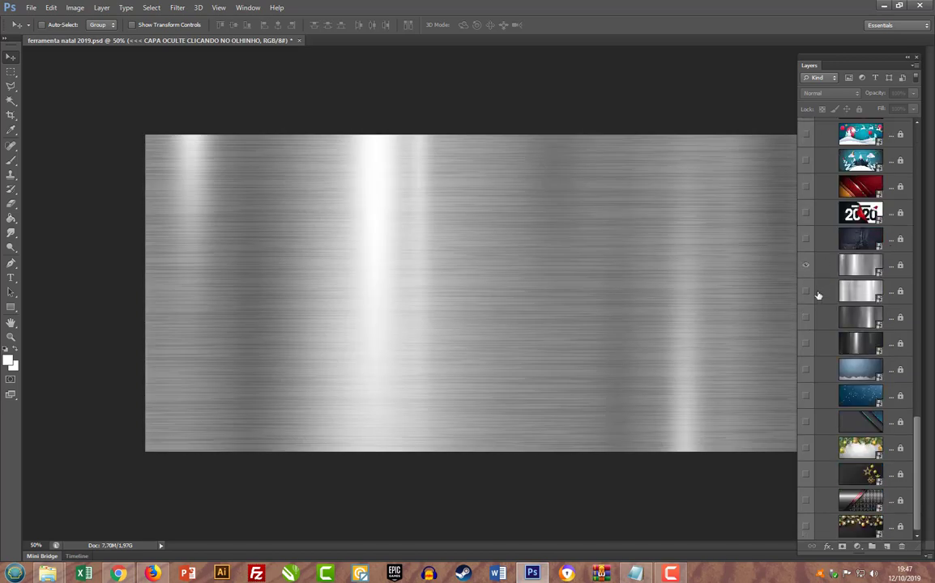
left_click(807, 268)
left_click(805, 298)
left_click(806, 300)
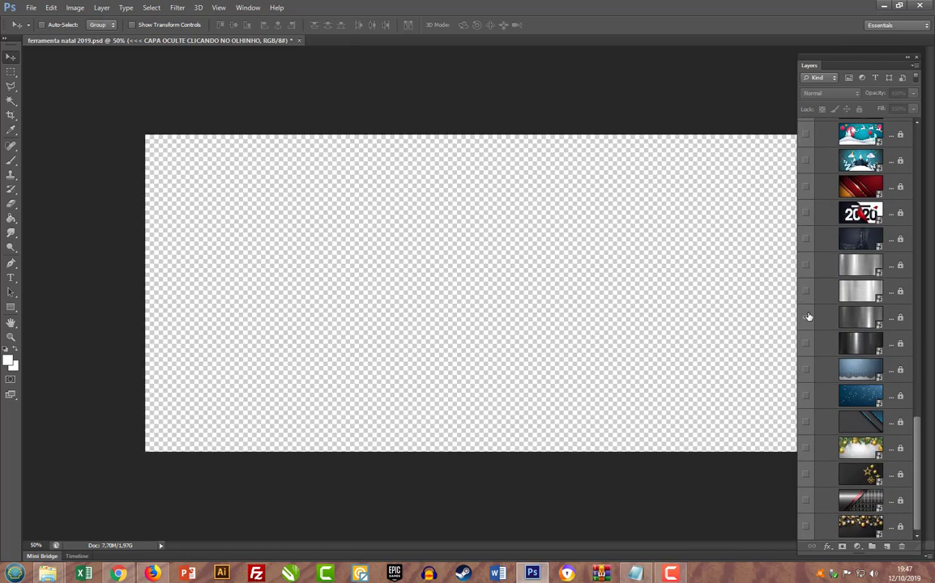
left_click(807, 316)
left_click(806, 317)
left_click(806, 348)
left_click(806, 345)
Preview the grey-blue snowy, dark blue and dark grey with blue stripe backgrounds individually
left_click(806, 370)
left_click(806, 370)
left_click(807, 396)
left_click(807, 396)
left_click(806, 422)
left_click(806, 422)
Show and hide the pine garland, dark gold-star and perforated metal backgrounds in turn
left_click(806, 448)
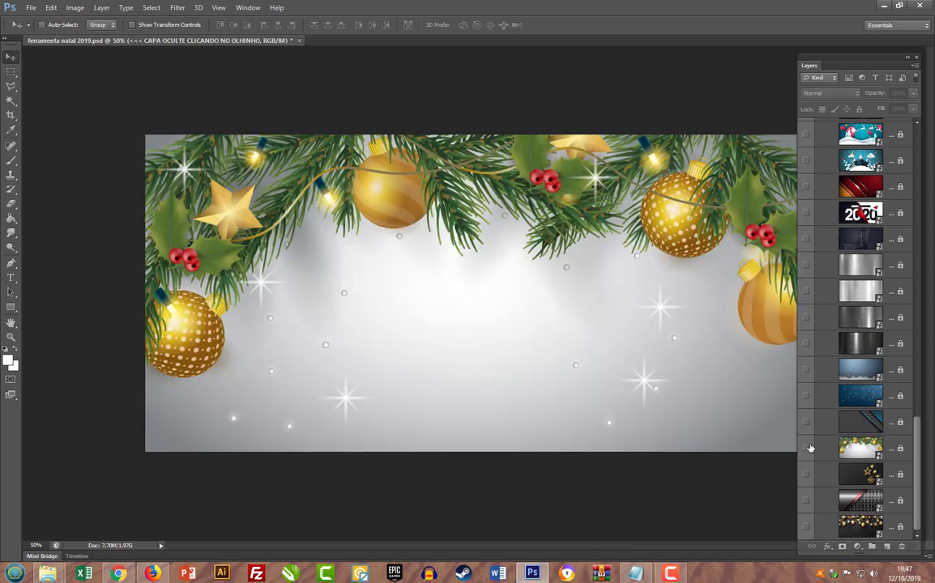
left_click(806, 448)
left_click(806, 474)
left_click(806, 474)
left_click(806, 502)
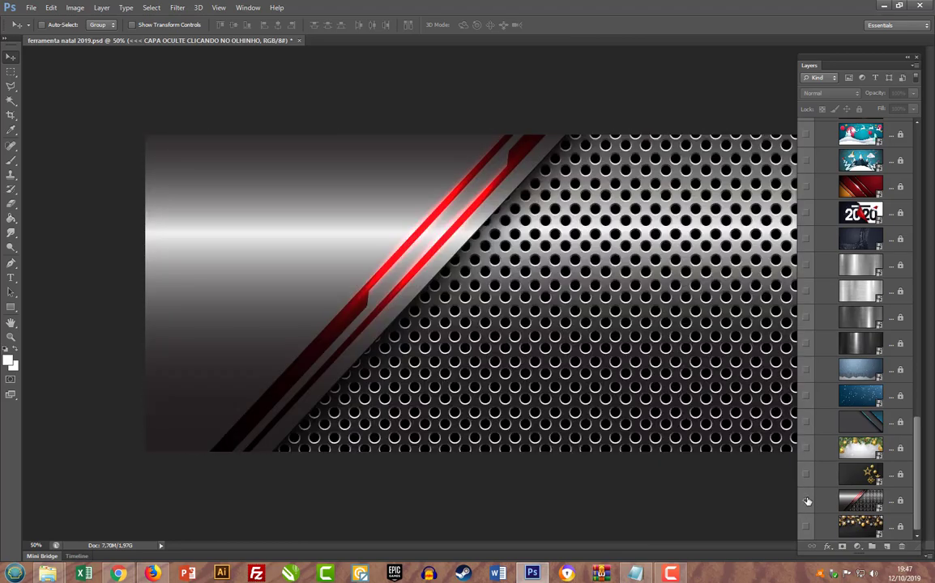
left_click(807, 502)
Make the black background with gold and silver ornaments visible and collapse the Fundos group
left_click(807, 527)
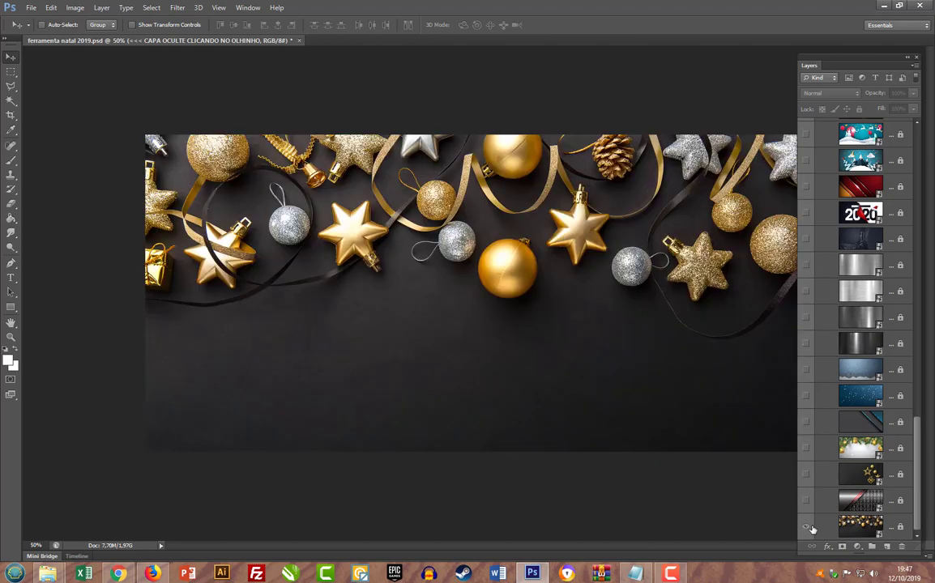
left_click_drag(849, 66, 789, 49)
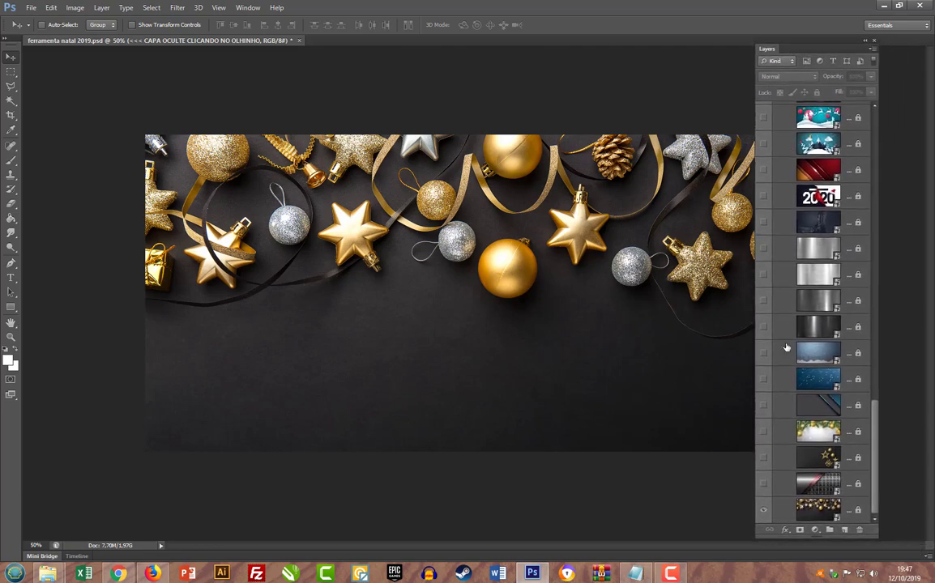
left_click_drag(876, 437, 903, 97)
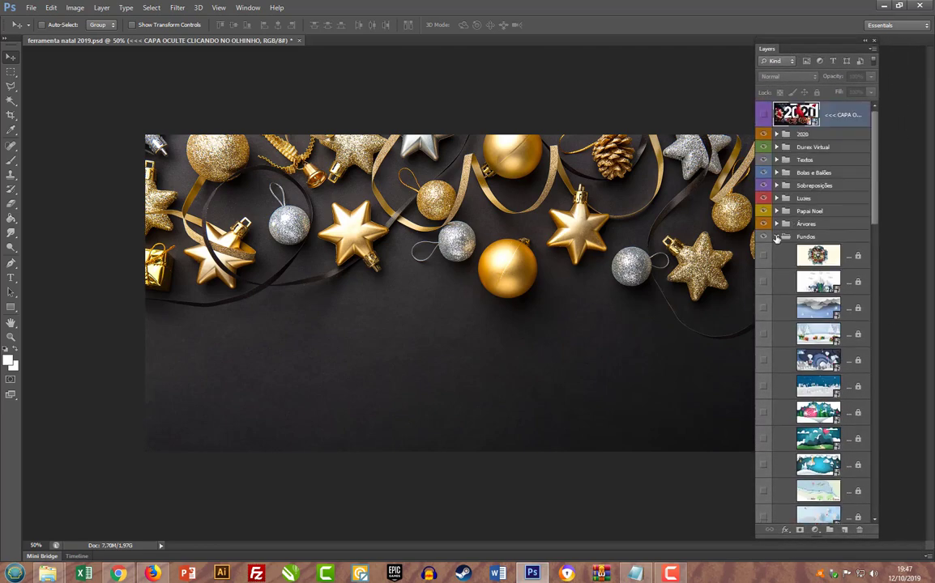
left_click(776, 237)
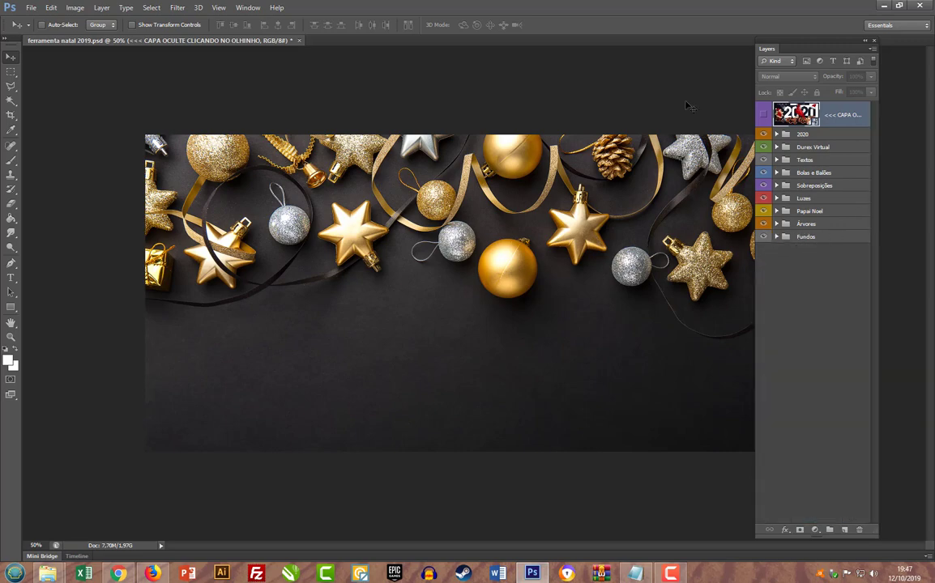
left_click_drag(831, 48, 868, 45)
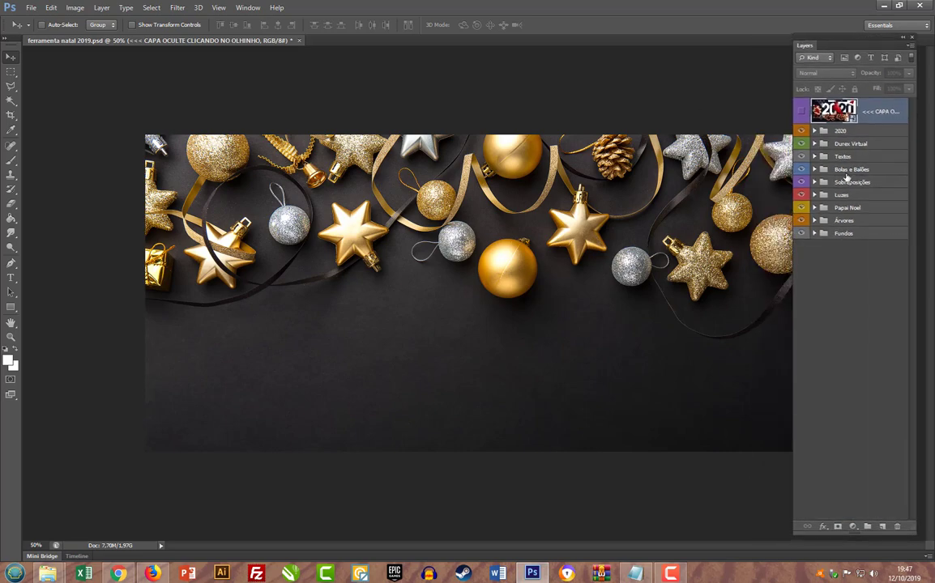
Expand the Árvores group and preview its first three Christmas trees one at a time
left_click(815, 221)
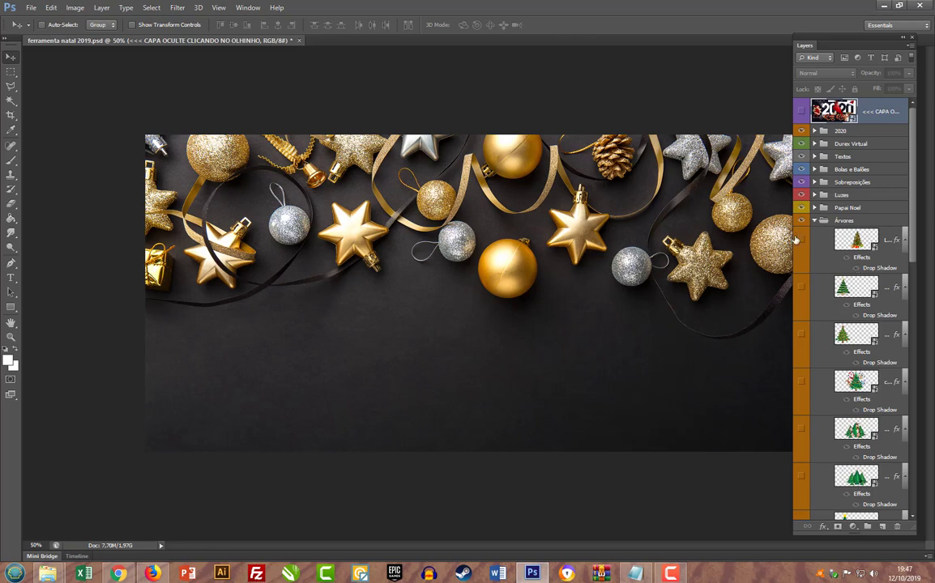
left_click(801, 241)
left_click(802, 243)
left_click(802, 289)
left_click(801, 288)
left_click(801, 333)
left_click(802, 336)
Preview the tree with Santa, bear, reindeer and penguin, and the trees with the costumed children
left_click(802, 385)
scroll(802, 340, "down", 3)
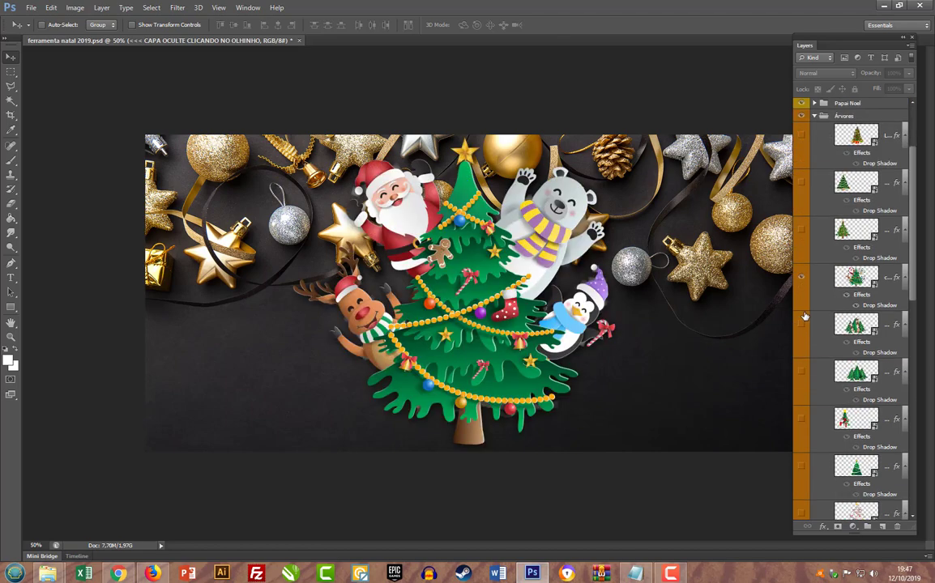
left_click(801, 278)
left_click(801, 325)
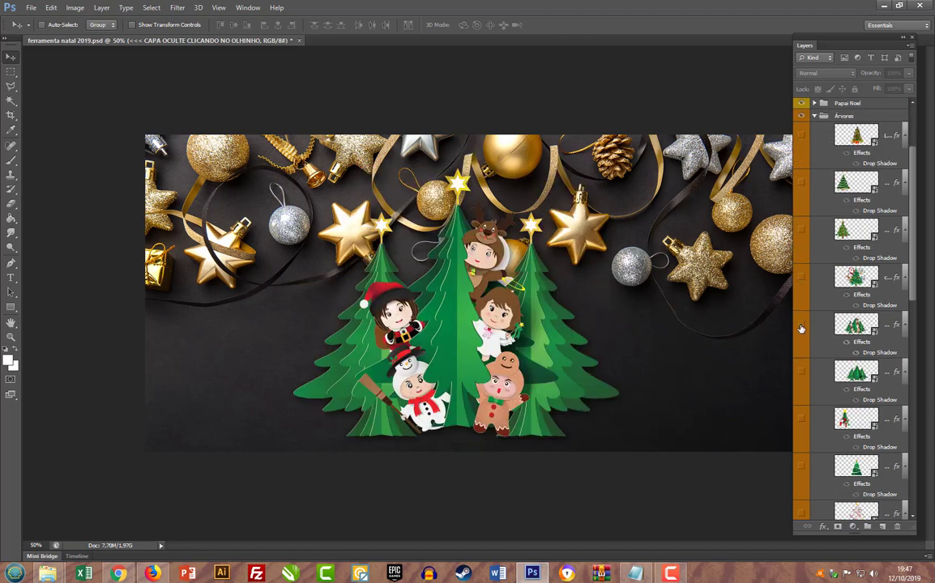
left_click(801, 327)
Show and hide the plain group of green trees and the tree with the snowman and gift
left_click(801, 371)
left_click(801, 371)
left_click(801, 418)
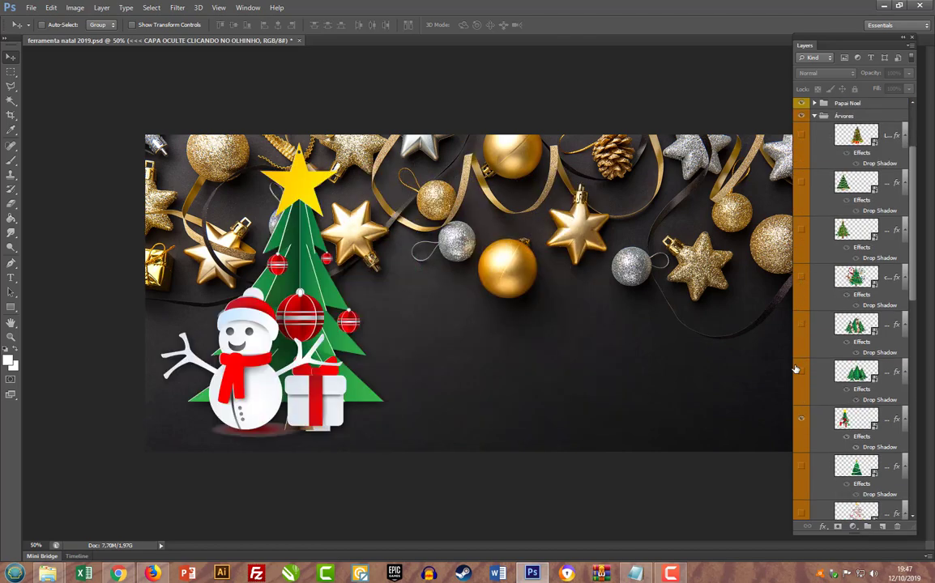
scroll(798, 340, "down", 3)
left_click(801, 263)
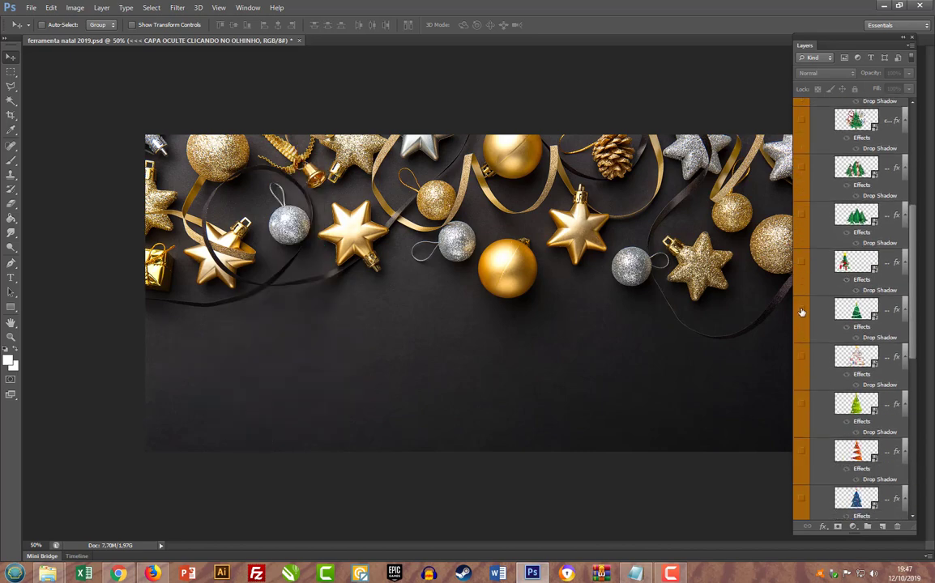
Preview the layered green tree, the hanging-branch tree and the lime green folded tree individually
left_click(802, 311)
left_click(801, 311)
left_click(802, 359)
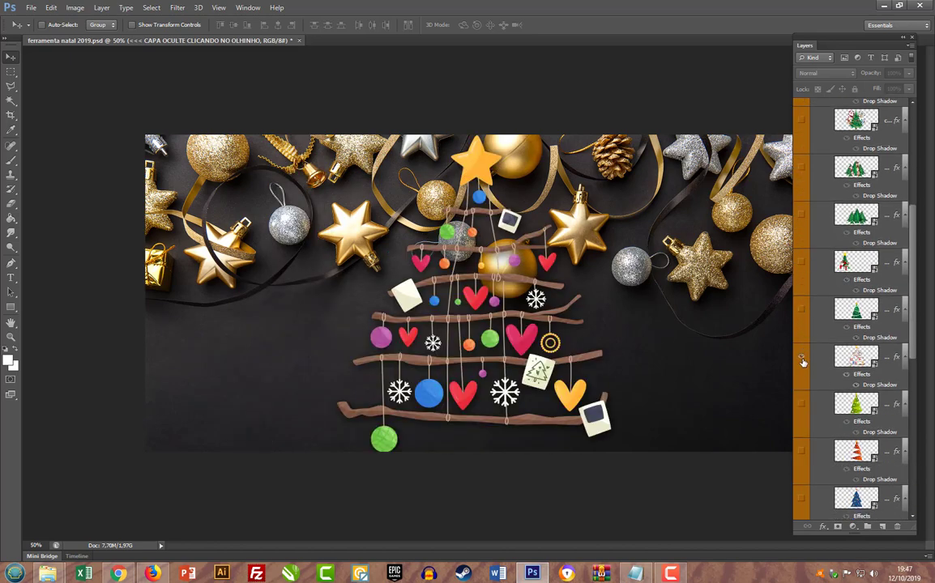
left_click(802, 360)
left_click(801, 401)
scroll(801, 356, "down", 3)
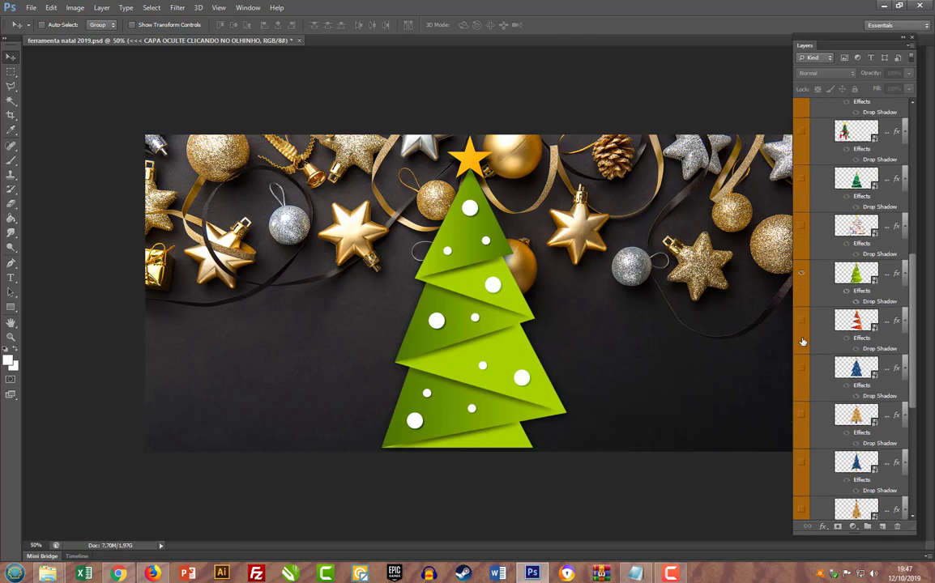
left_click(803, 274)
Show and hide the red-and-white folded tree, the blue tree and the orange tree below them in turn
left_click(802, 322)
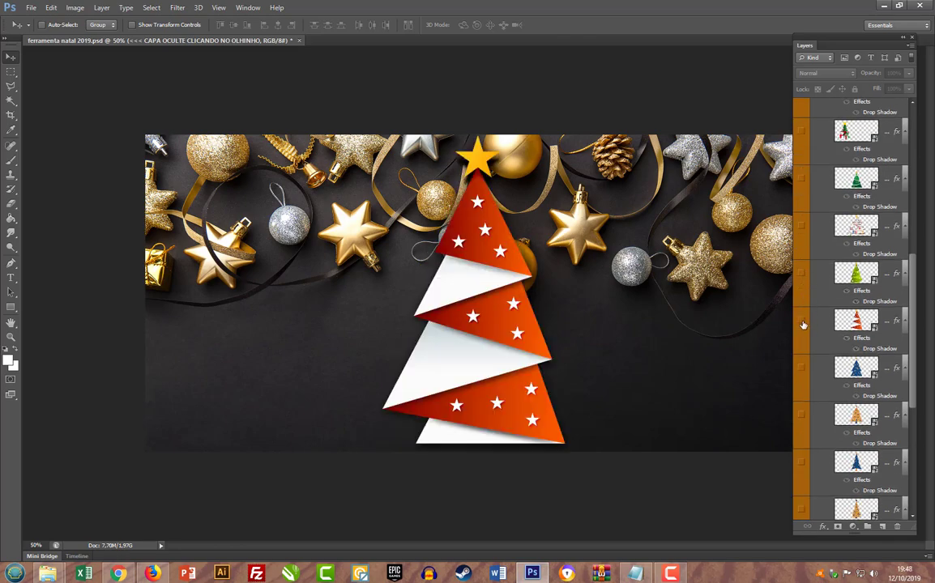
left_click(803, 325)
left_click(802, 369)
left_click(802, 369)
left_click(801, 415)
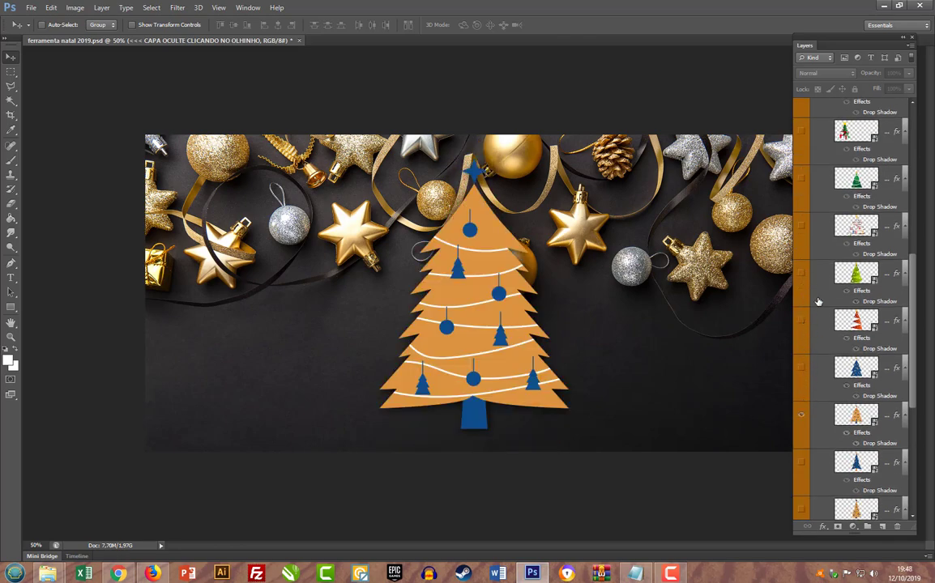
scroll(814, 294, "down", 2)
left_click(802, 313)
Preview the blue tree with orange balls, the orange spiky tree and the blue tree with white garlands
left_click(800, 361)
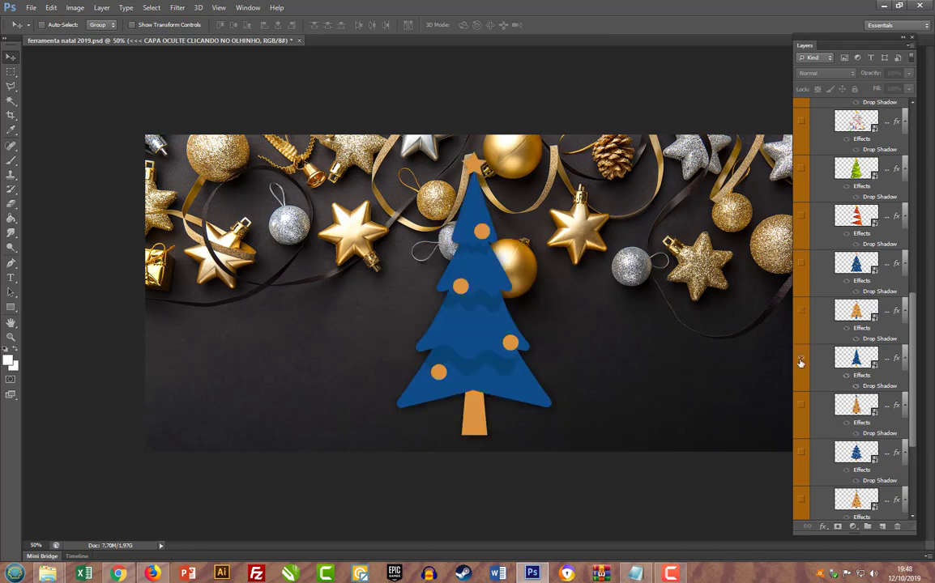
left_click(801, 361)
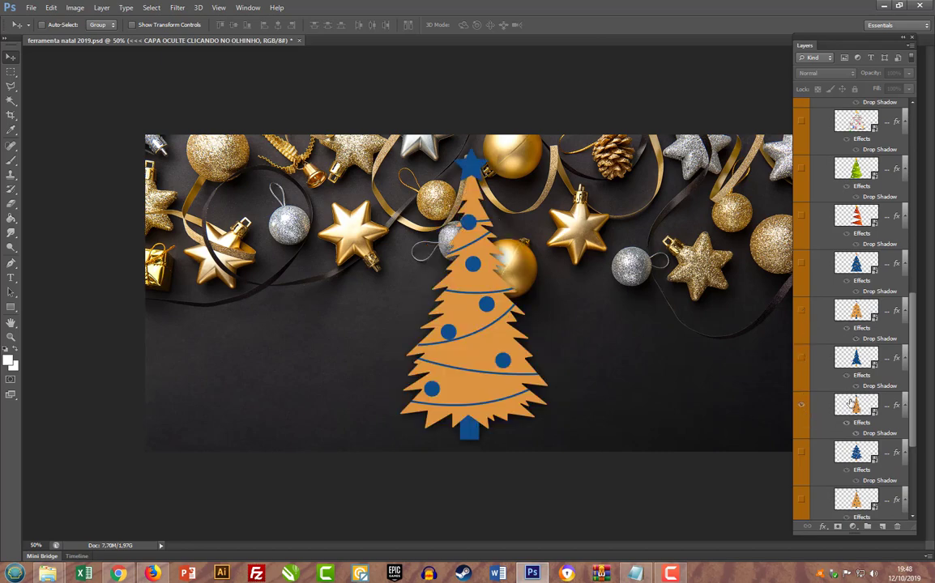
left_click(801, 405)
left_click(801, 451)
scroll(839, 374, "down", 4)
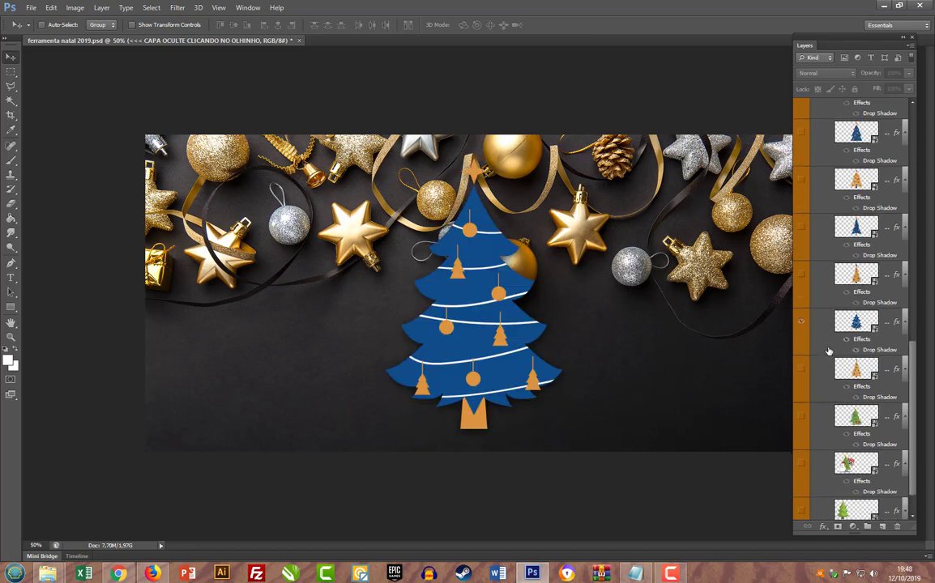
left_click(801, 283)
Show and hide the last four trees of the Árvores group, ending with the undecorated light green one
left_click(801, 329)
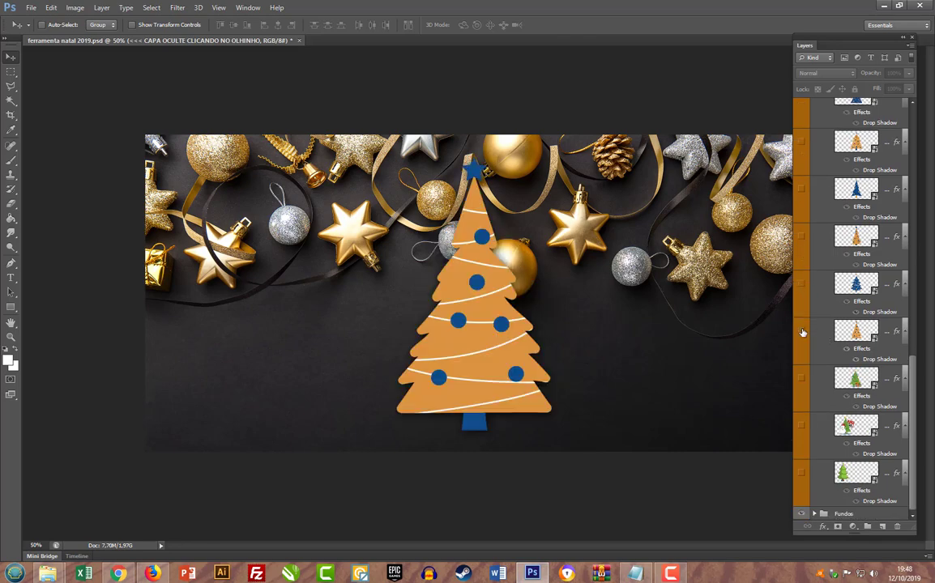
left_click(801, 330)
left_click(801, 378)
left_click(801, 378)
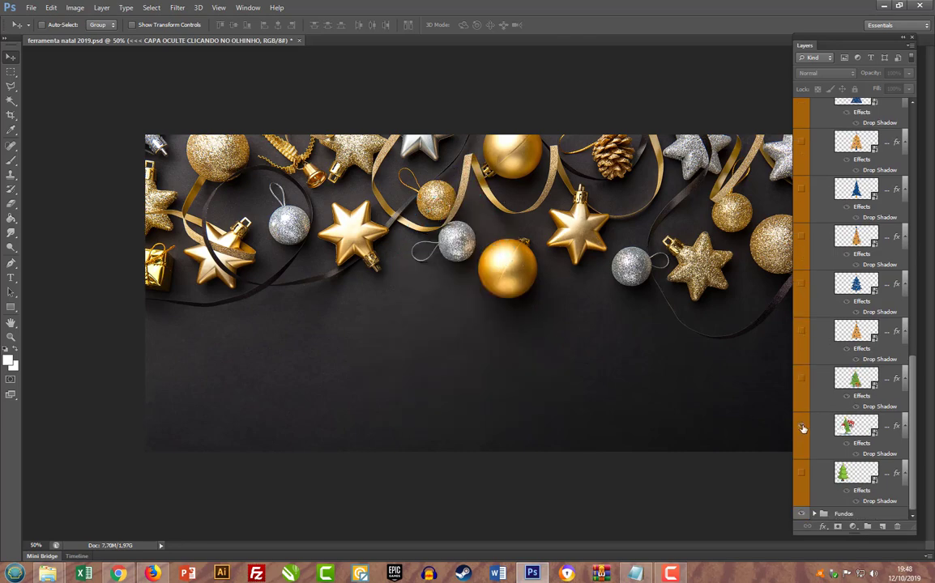
left_click(801, 425)
left_click(801, 425)
left_click(802, 473)
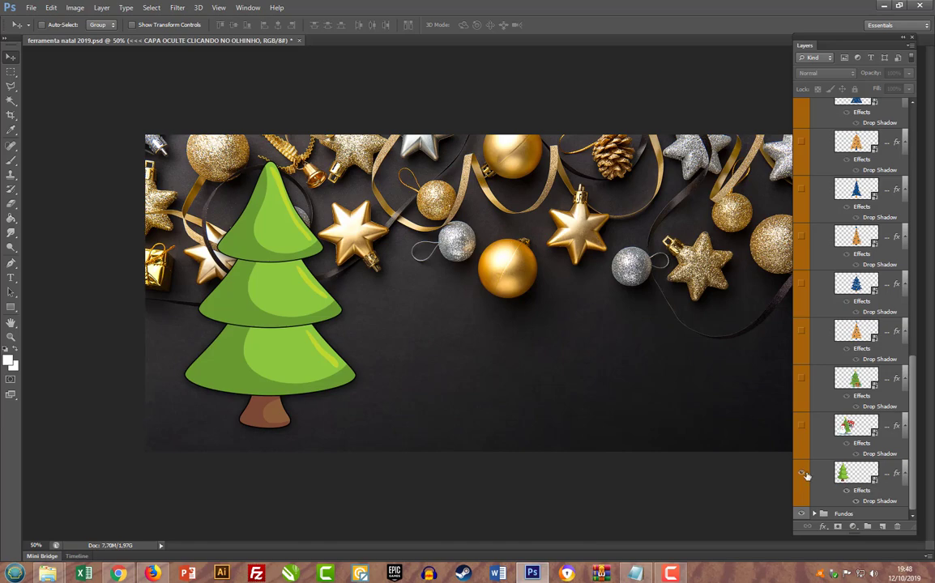
left_click(801, 473)
Show the green tree with colourful gifts, select its layer and move the tree to the banner's left side
left_click(800, 378)
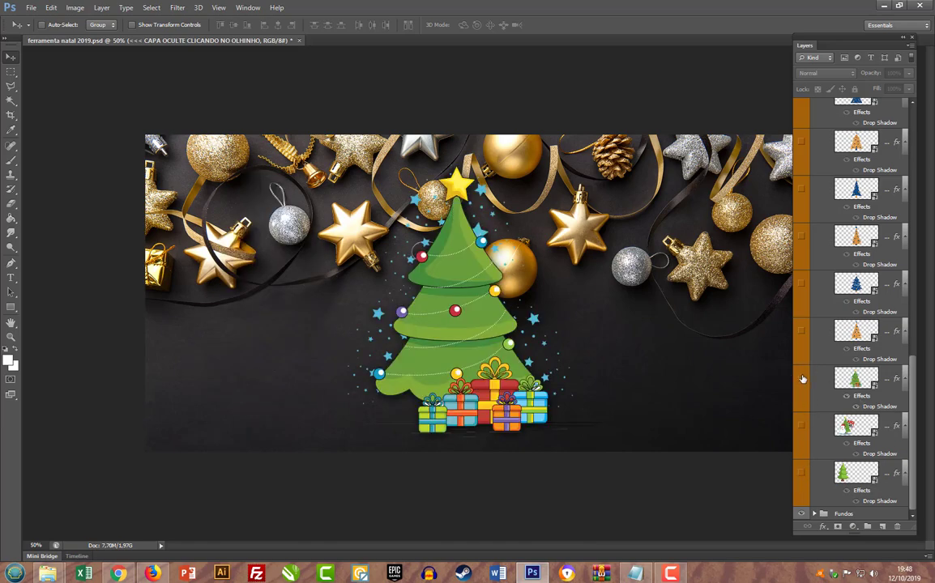
left_click(801, 378)
left_click(801, 379)
left_click(818, 381)
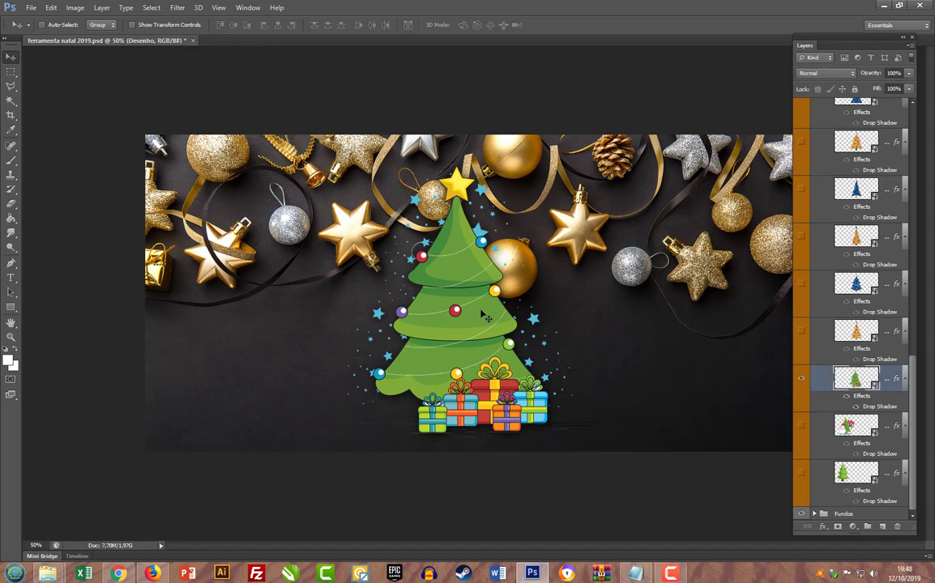
left_click_drag(438, 291, 287, 279)
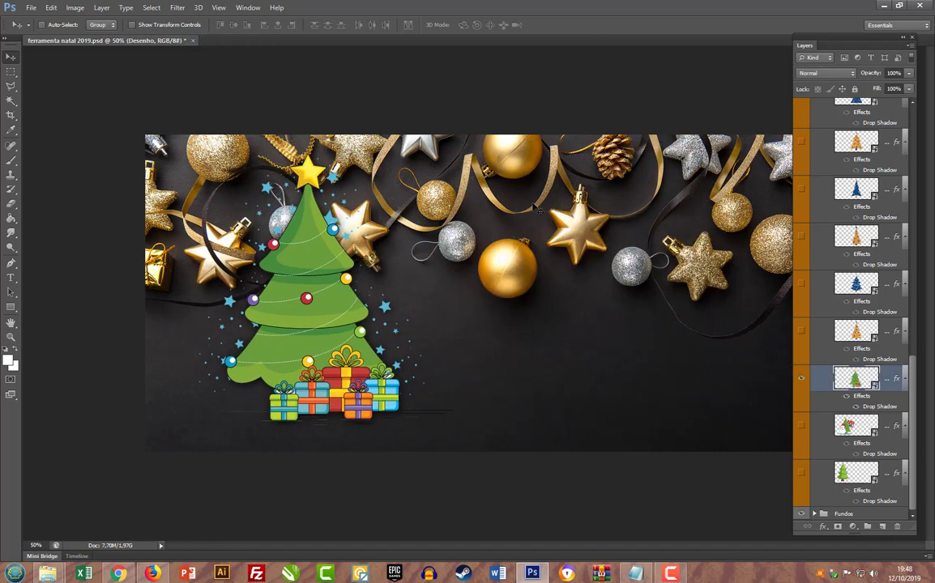
mouse_move(860, 43)
left_mouse_down()
mouse_move(876, 44)
mouse_move(852, 44)
left_mouse_up()
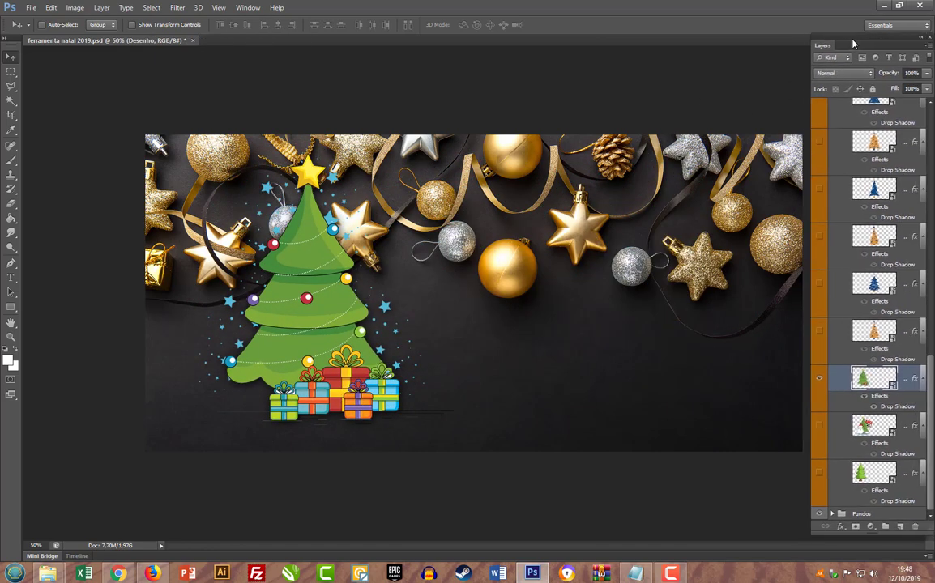
left_click_drag(304, 358, 271, 363)
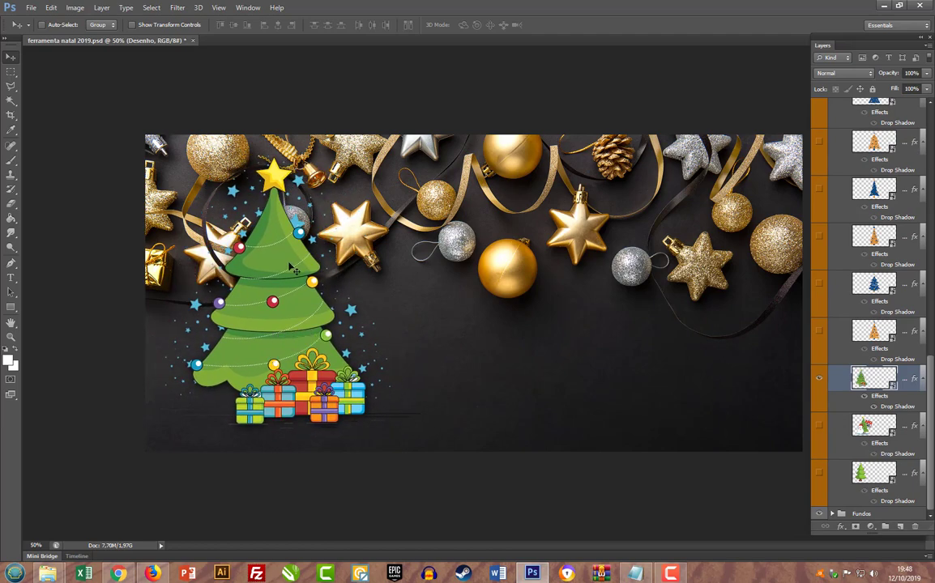
Scale the green tree with gifts to about 25% with Free Transform and nudge it slightly up and to the left
left_click(51, 7)
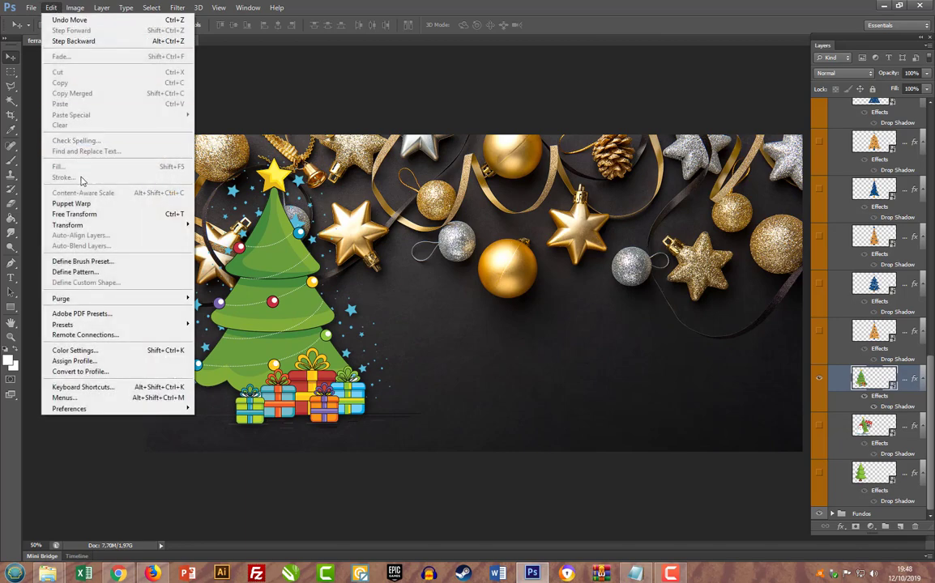
left_click(81, 214)
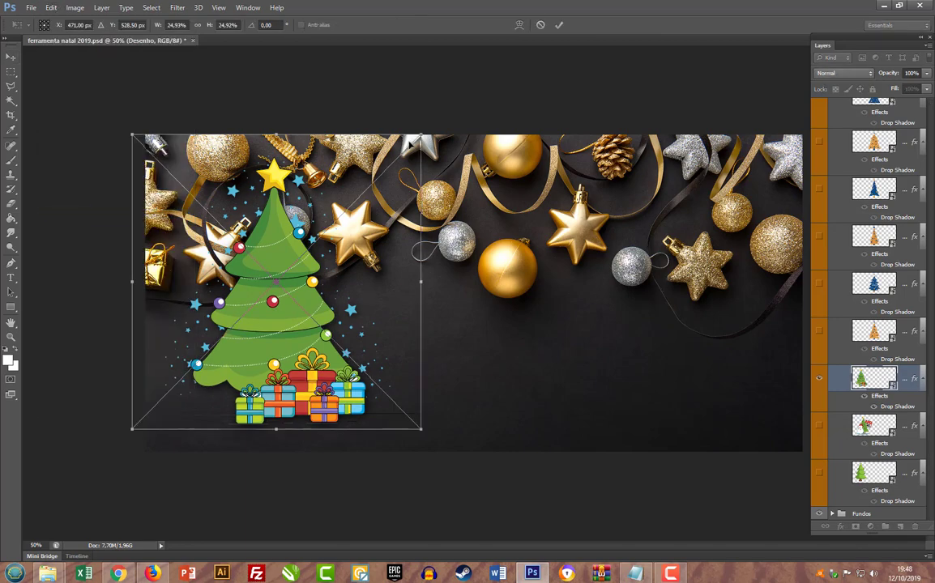
mouse_move(421, 133)
left_mouse_down()
mouse_move(272, 293)
mouse_move(459, 101)
mouse_move(418, 134)
left_mouse_up()
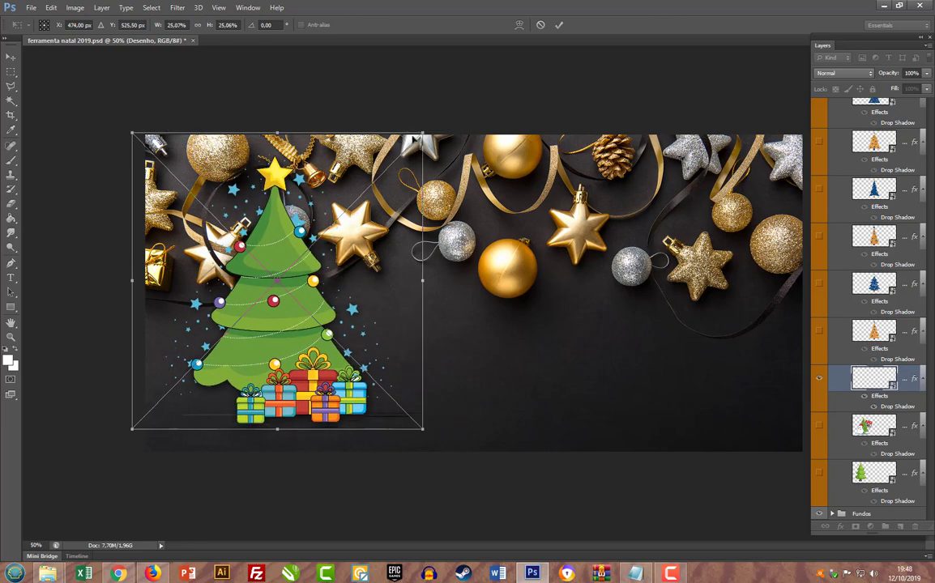
key("Return")
mouse_move(298, 312)
left_mouse_down()
mouse_move(282, 298)
mouse_move(305, 301)
mouse_move(285, 299)
mouse_move(292, 309)
left_mouse_up()
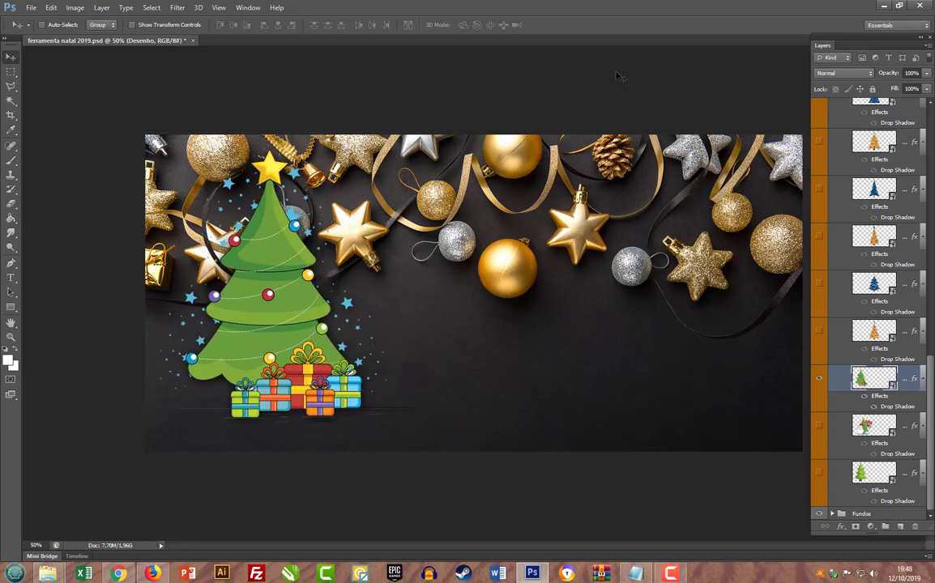
Collapse the Árvores layer group and expand the Papai Noel group
left_click_drag(908, 45, 793, 48)
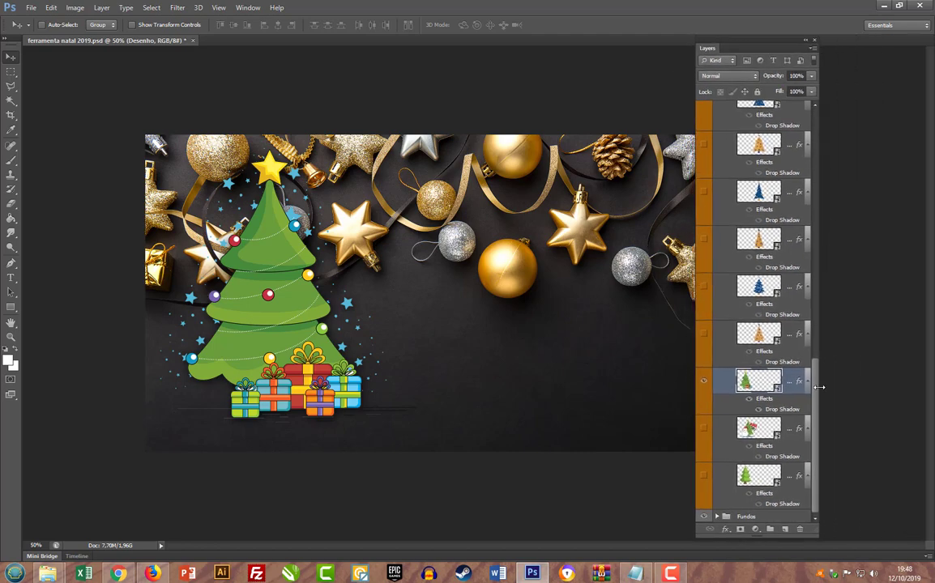
left_click_drag(819, 397, 816, 101)
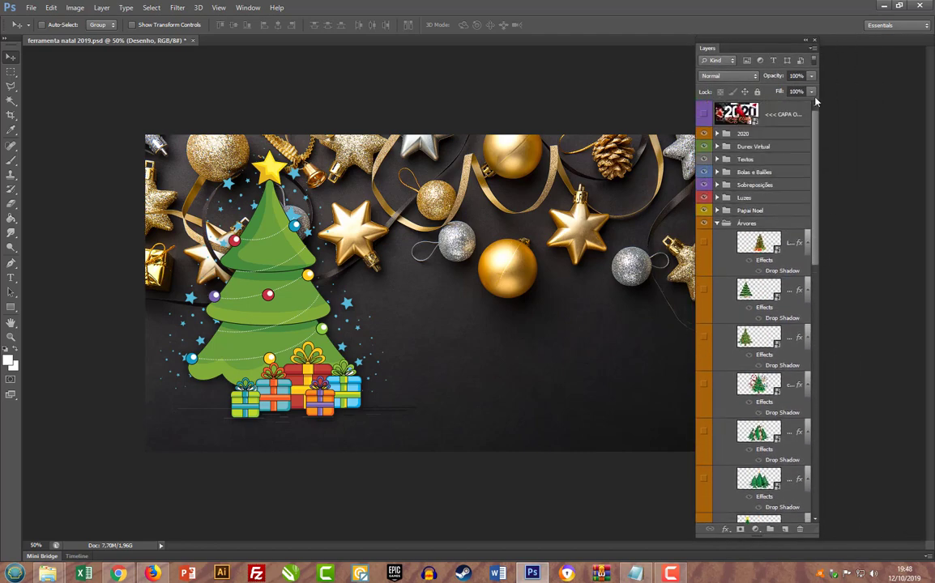
left_click(717, 224)
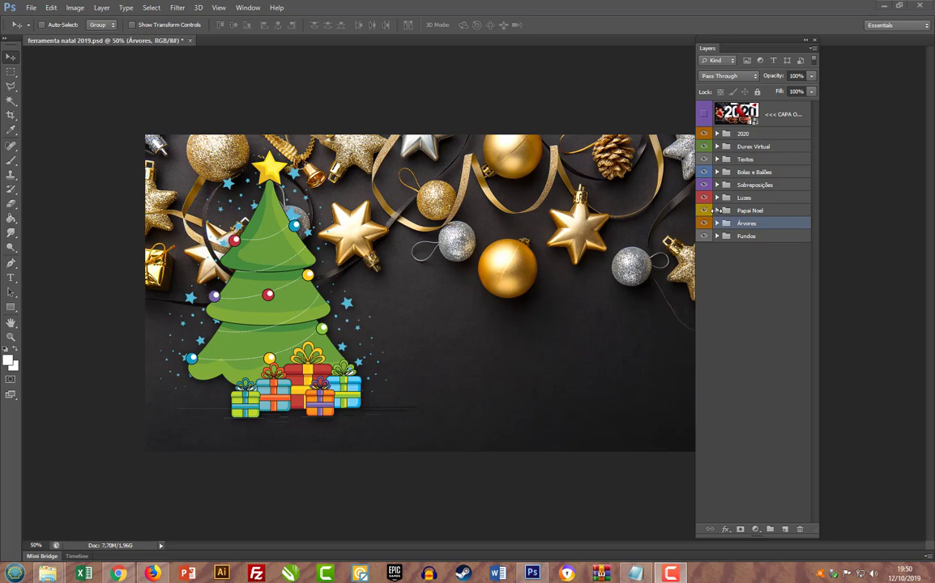
left_click(716, 211)
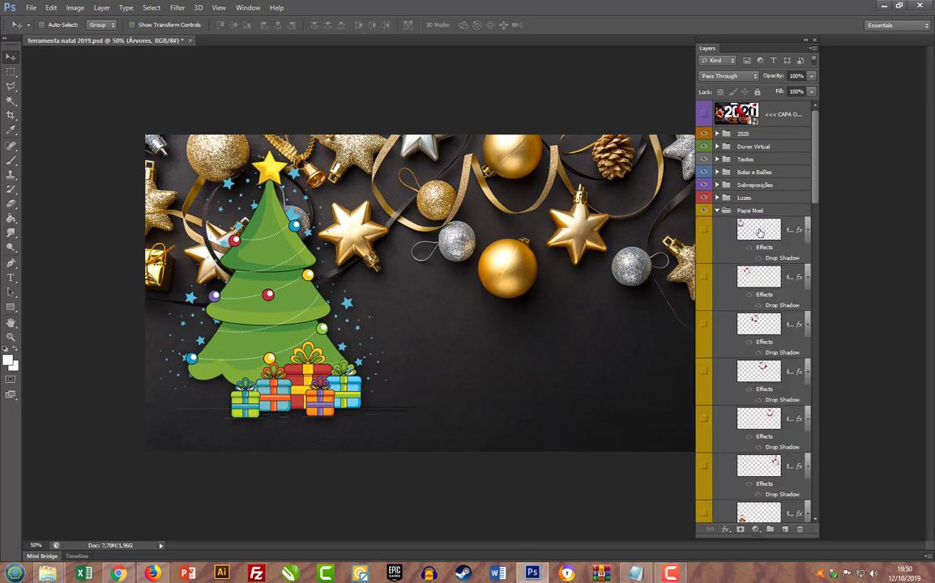
Show and hide the first four Santas of the Papai Noel group in turn
left_click_drag(817, 184, 816, 195)
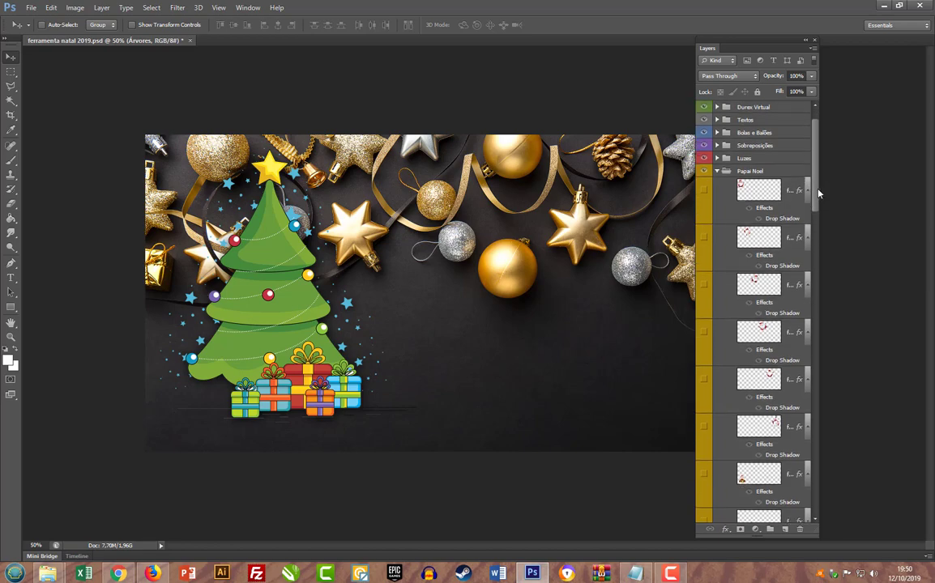
left_click(705, 192)
left_click(705, 192)
left_click(704, 238)
left_click(705, 238)
left_click(704, 284)
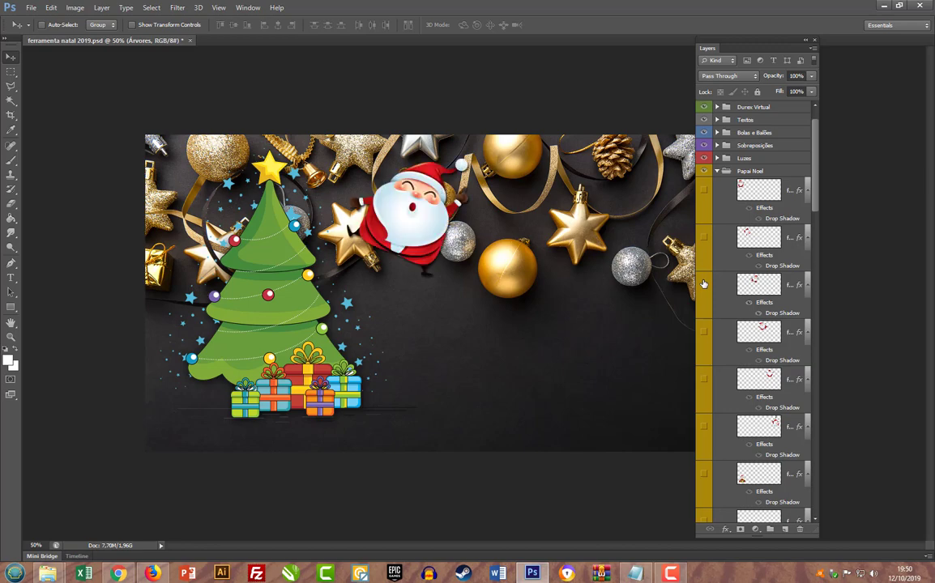
left_click(704, 285)
left_click(704, 332)
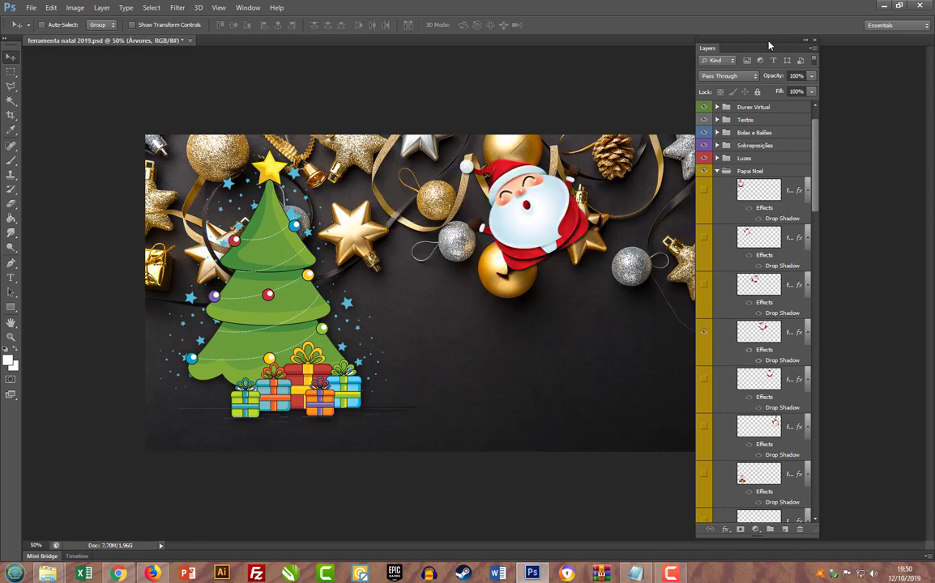
left_click_drag(790, 45, 860, 42)
left_click(775, 327)
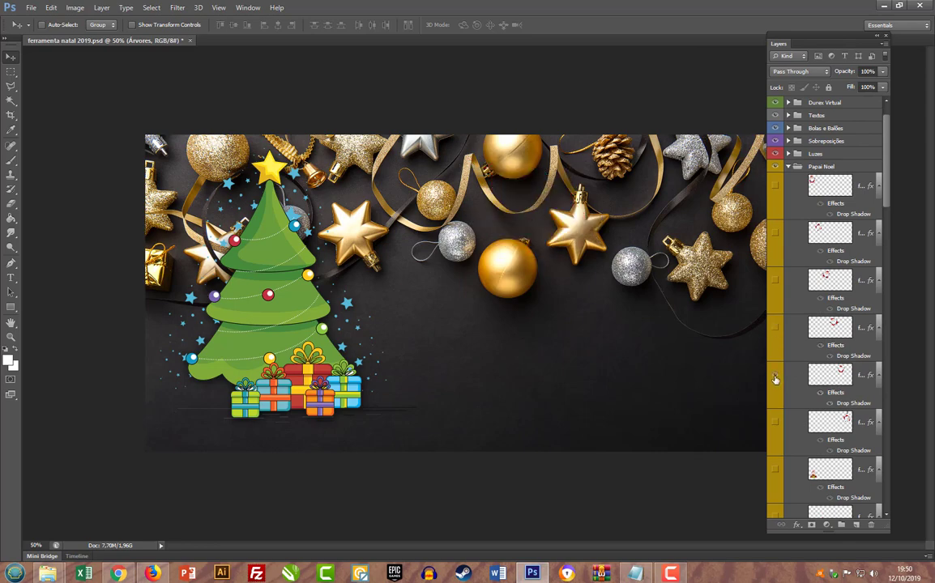
Preview the fifth and sixth Santas of the Papai Noel group, moving the Layers panel off the banner
left_click(775, 378)
scroll(776, 381, "down", 2)
left_click(775, 298)
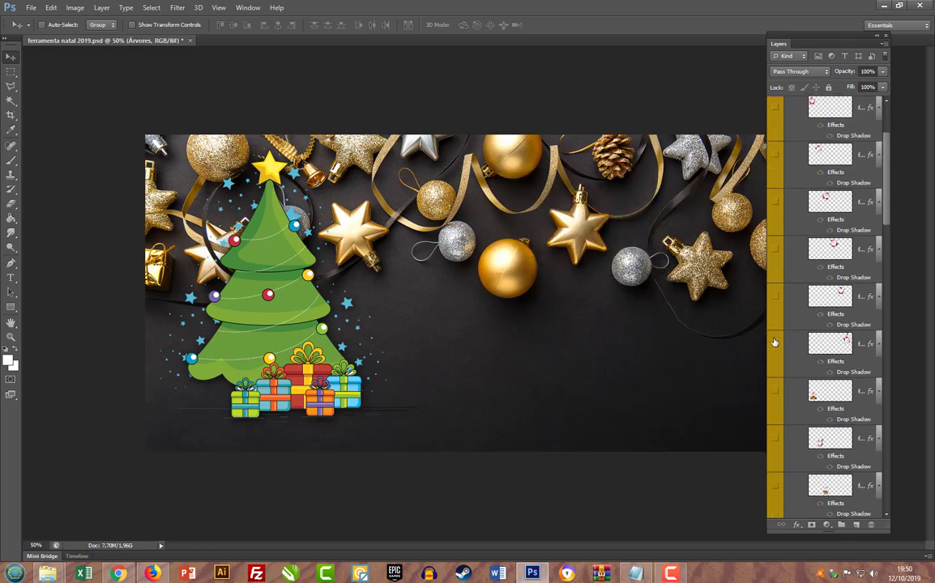
left_click(775, 344)
left_click(774, 344)
left_click_drag(819, 38, 862, 28)
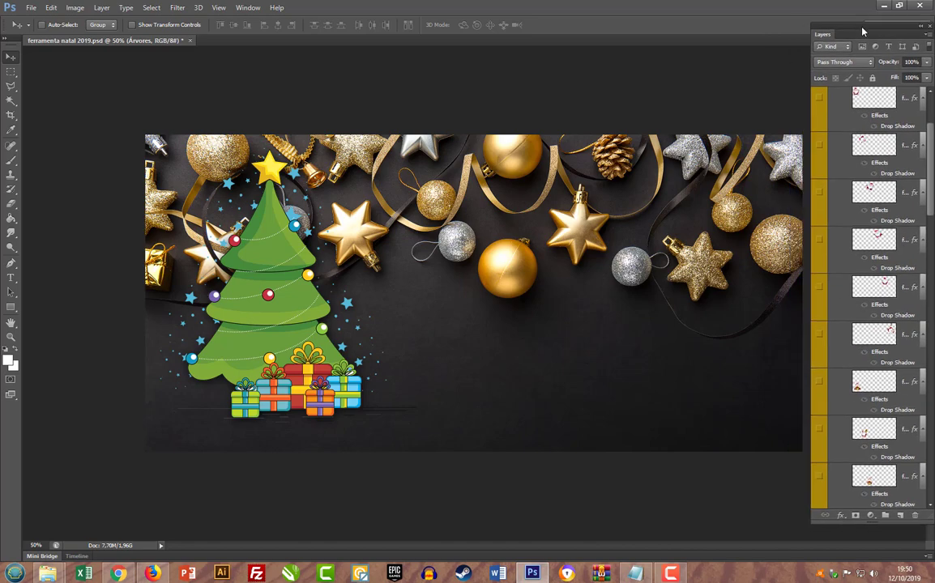
left_click(820, 334)
left_click(820, 334)
Show and hide the seated Santa with a green gift, the Santa raising a gift and the Santa layer below them
left_click(820, 384)
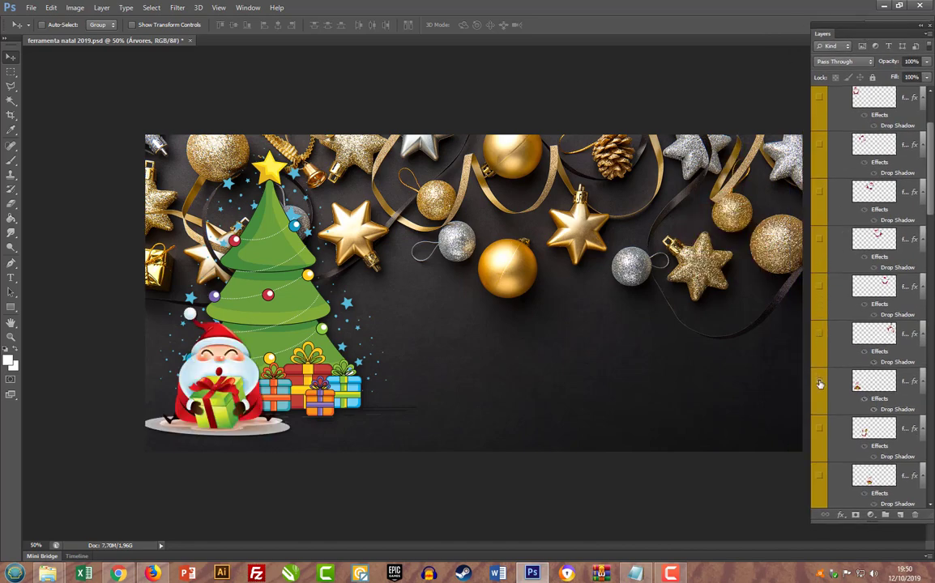
left_click(819, 383)
left_click(820, 430)
scroll(821, 405, "down", 3)
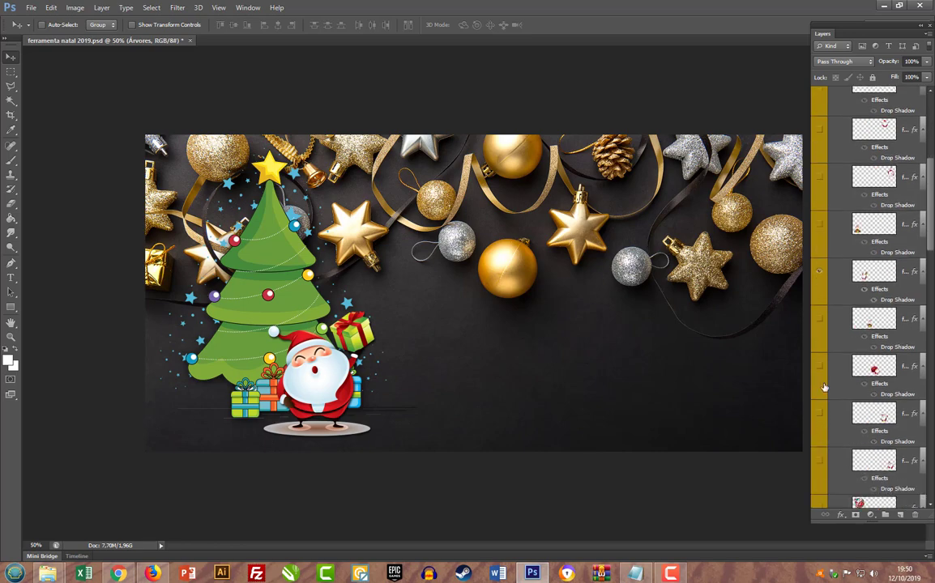
left_click(820, 275)
left_click(820, 323)
left_click(820, 323)
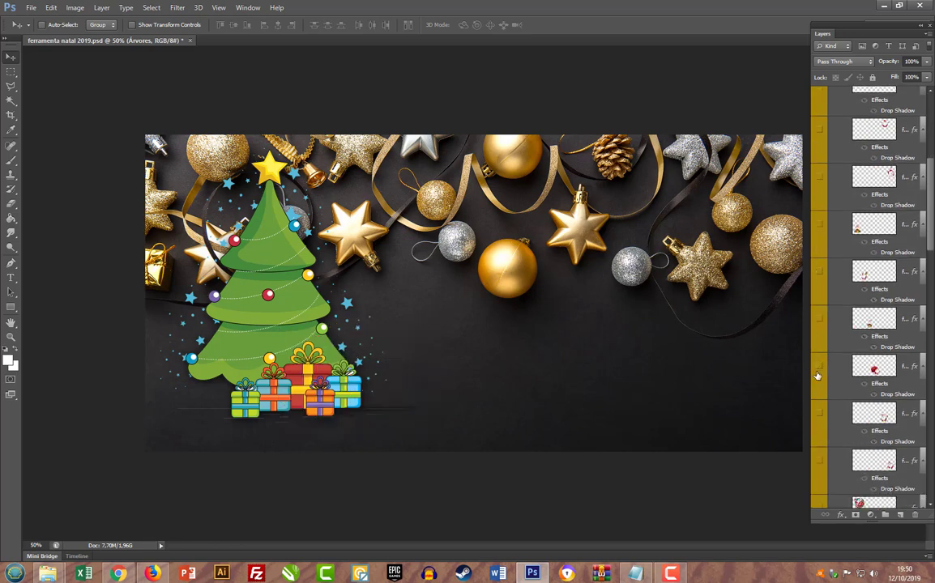
Preview the next three small Santas in turn, ending with the one raising a beer mug
left_click(820, 369)
scroll(820, 370, "down", 2)
left_click(820, 264)
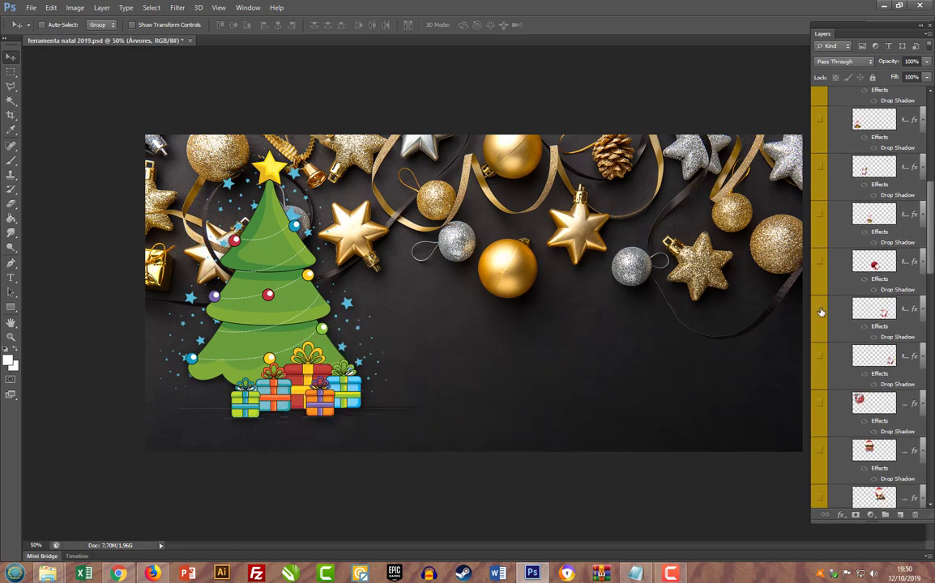
left_click(820, 312)
left_click(820, 312)
left_click(818, 359)
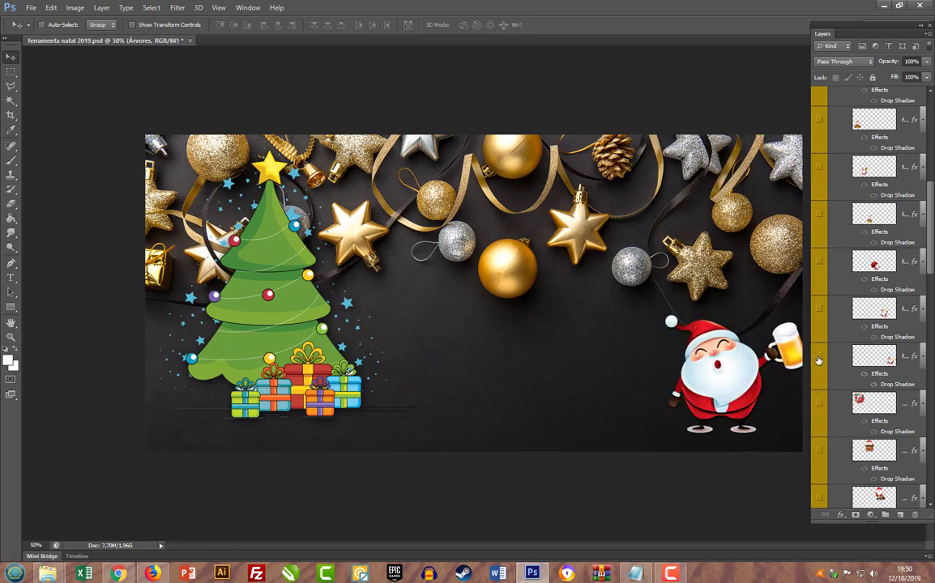
left_click(818, 359)
Show and hide the waving Santa in the round gold frame and the Santa in the brick chimney
left_click(820, 406)
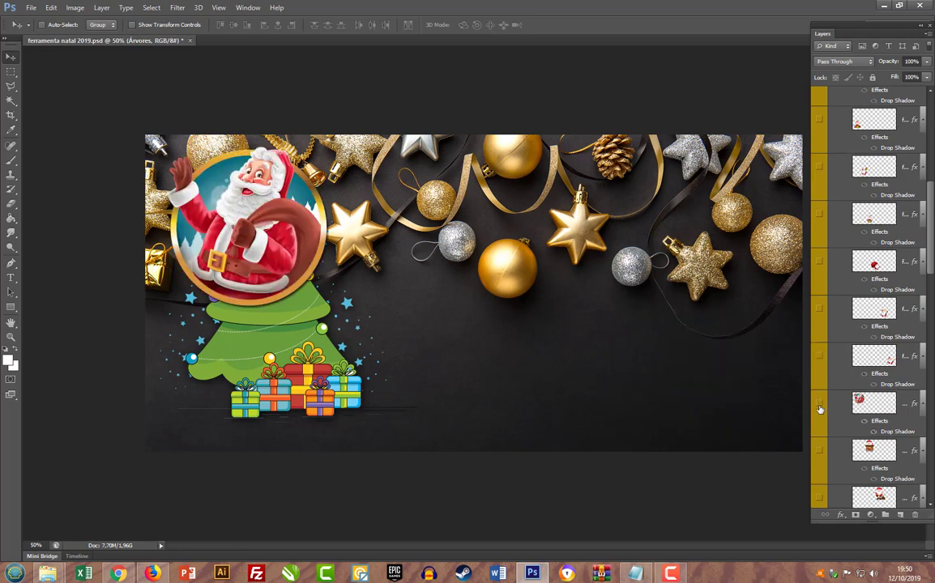
left_click(819, 406)
left_click(819, 450)
scroll(820, 449, "down", 2)
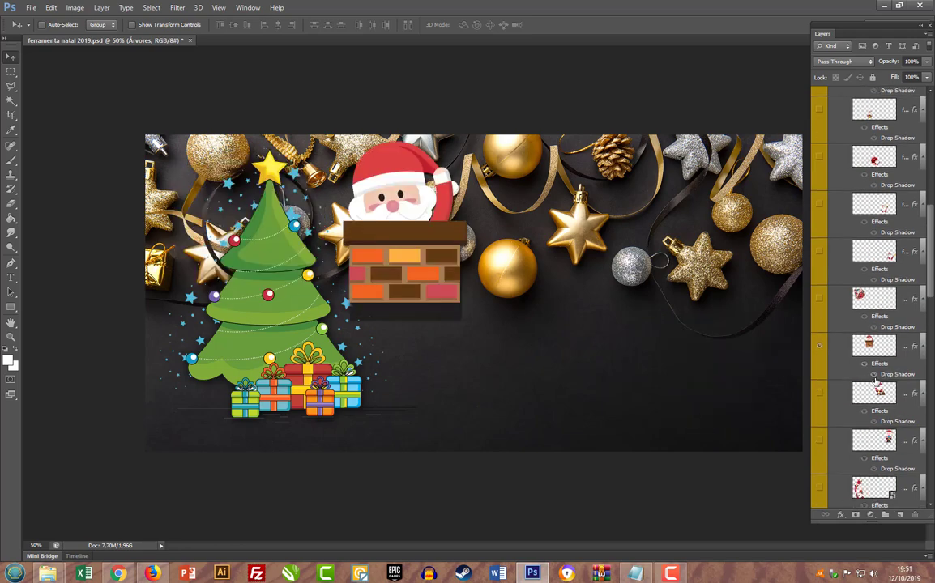
left_click(820, 346)
Preview the flat-style Santa with a brown sack and the Santa layer directly below it
left_click(820, 393)
scroll(820, 393, "down", 2)
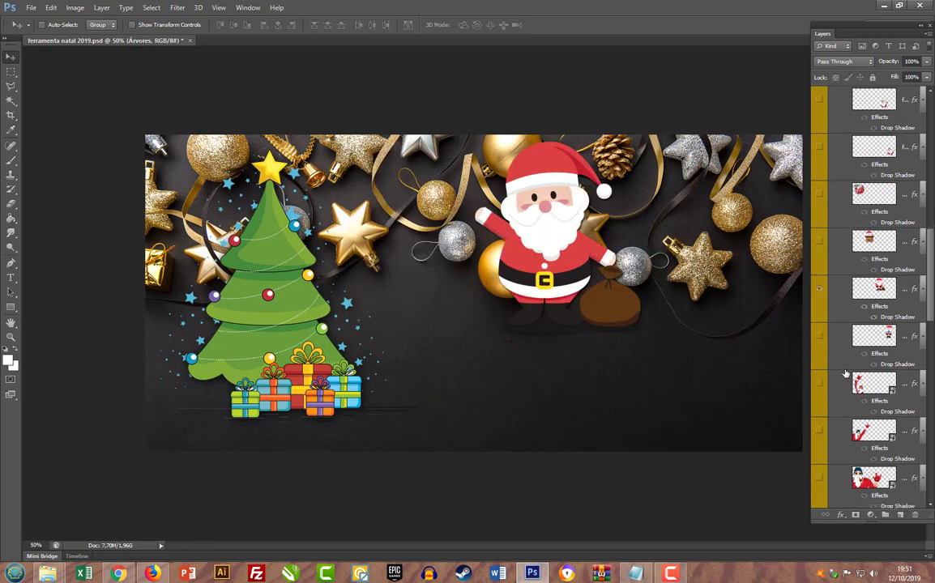
scroll(860, 295, "down", 1)
left_click(819, 237)
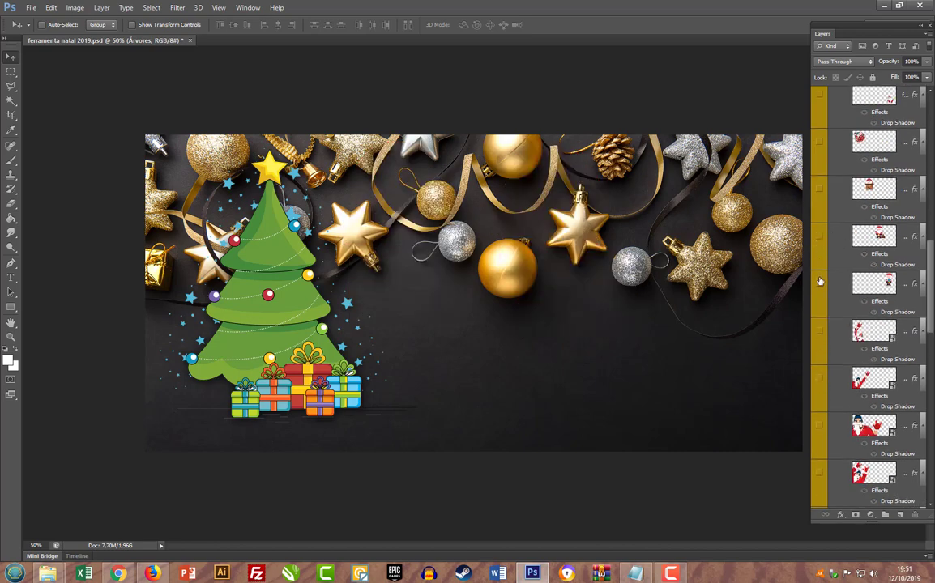
left_click(820, 283)
left_click(822, 288)
Show and hide the Papai Noel Hippie 1 Santa with sunglasses and the blue-capped Santa raising one hand
left_click(822, 333)
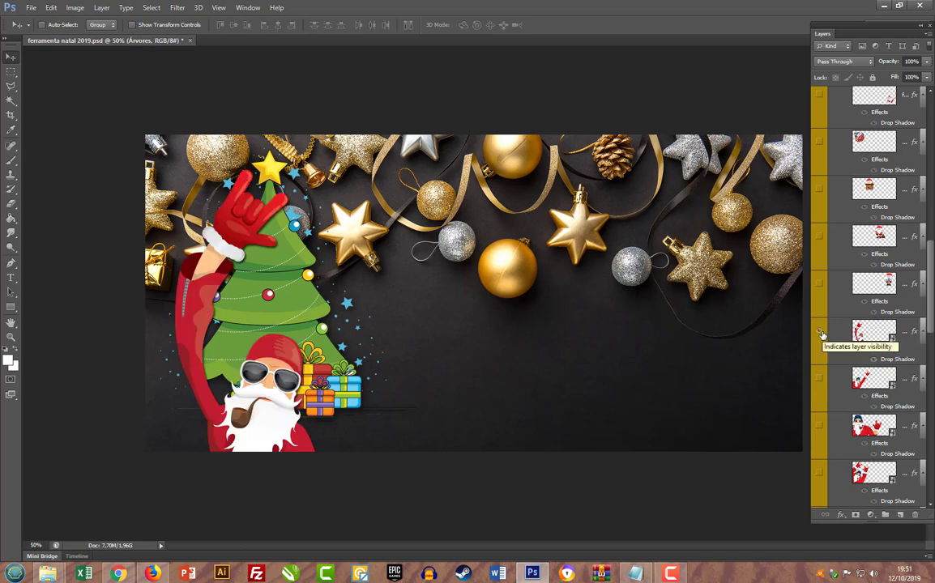
left_click(833, 336)
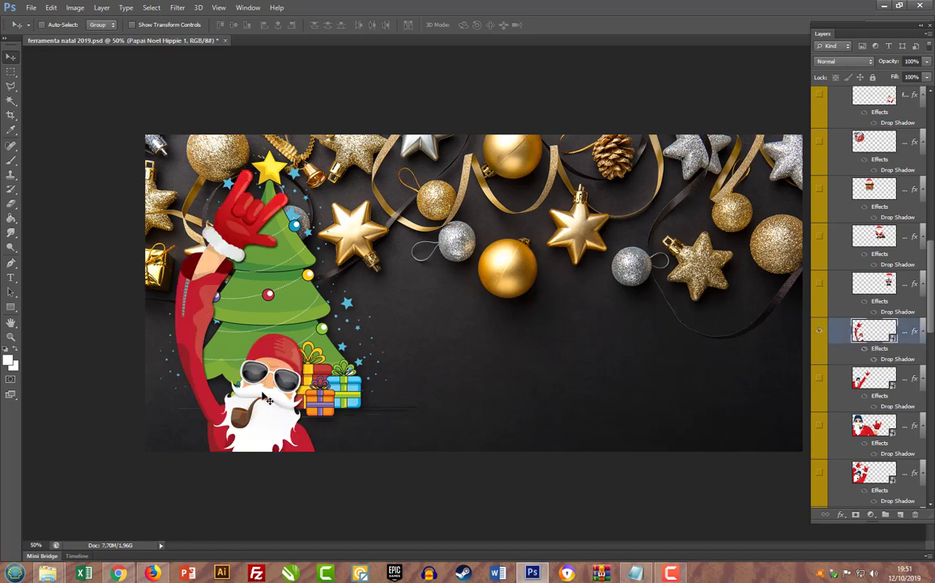
left_click(817, 340)
left_click(820, 381)
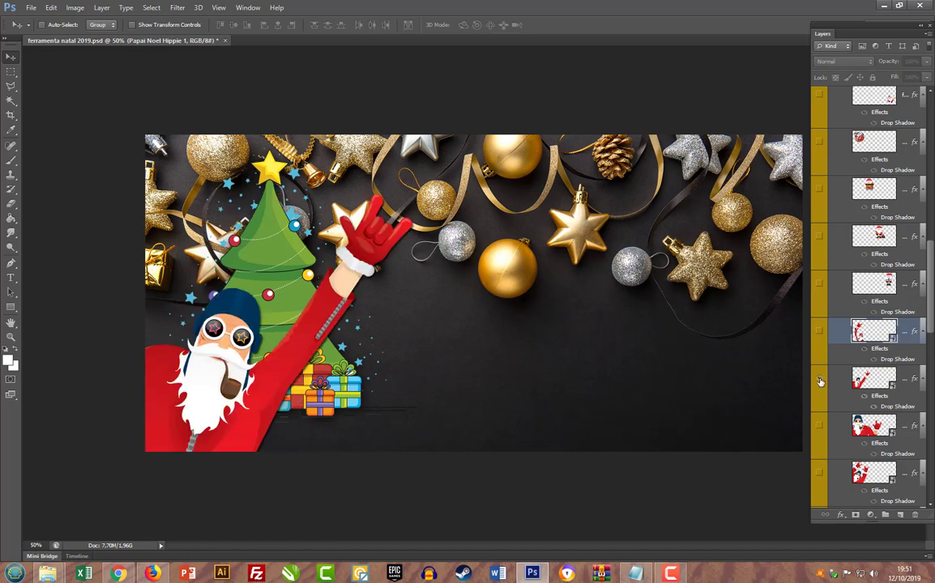
left_click(821, 381)
Preview the large close-up hippie Santa, the one raising both hands and the one in a striped hat
left_click(820, 430)
scroll(854, 397, "down", 2)
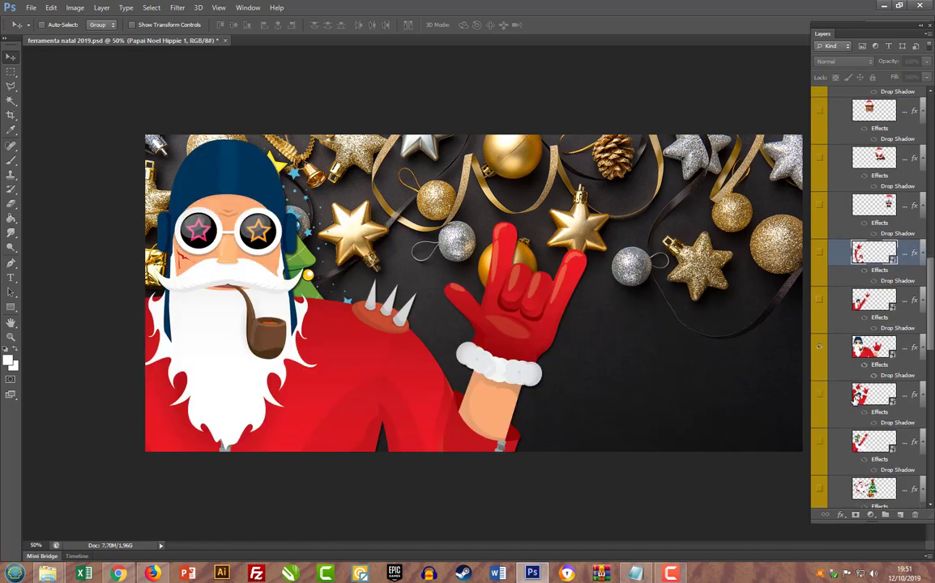
left_click(819, 352)
left_click(820, 396)
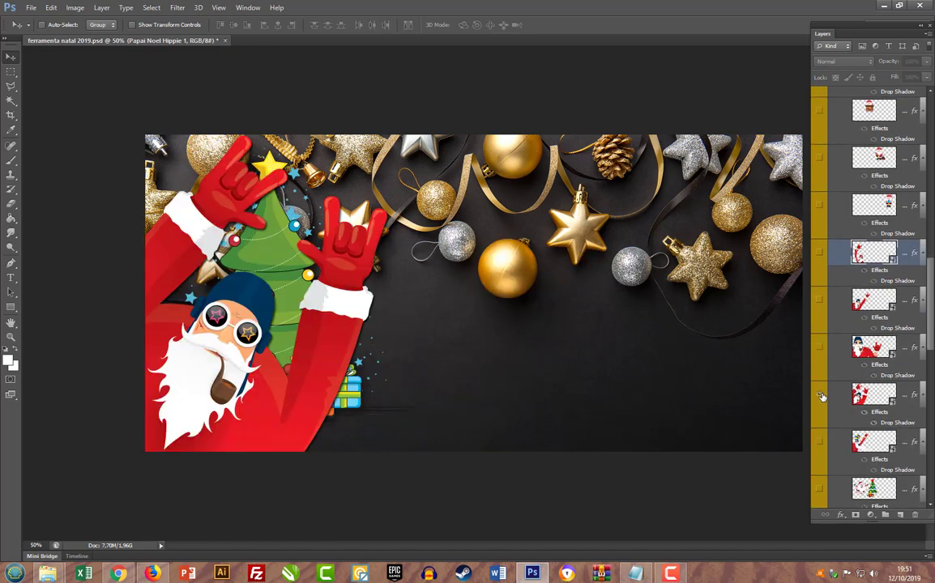
left_click(821, 396)
left_click(821, 443)
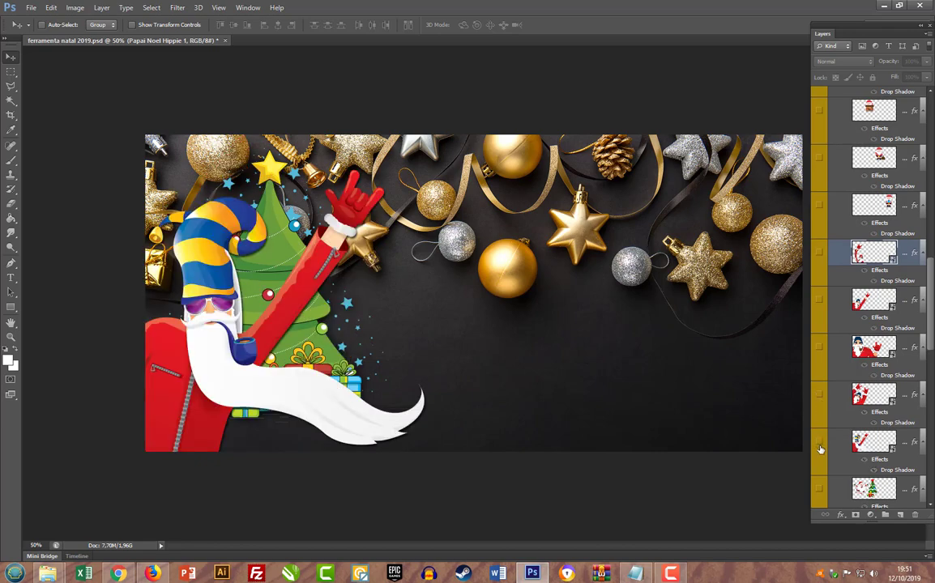
left_click(821, 443)
Show and hide the jumping Santa with a snowy decorated tree and the ice-skating Santa
scroll(823, 438, "down", 1)
left_click(820, 462)
scroll(839, 392, "down", 5)
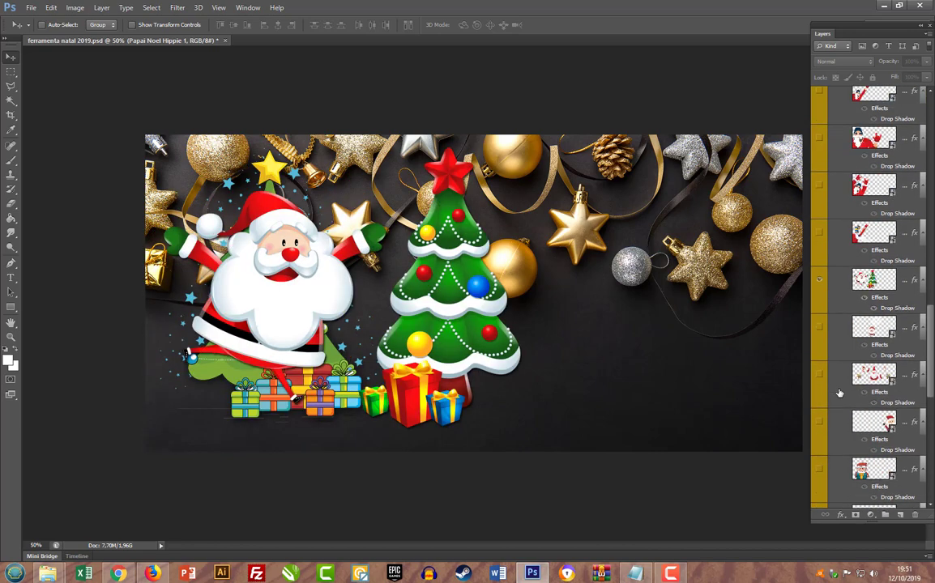
scroll(839, 393, "down", 2)
left_click(821, 201)
left_click(821, 251)
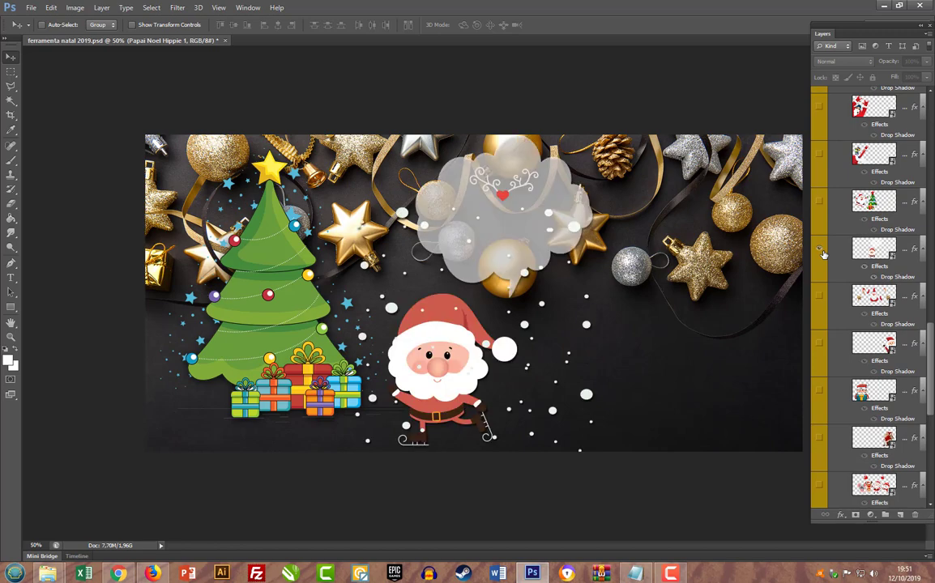
left_click(820, 251)
Preview the Santa with hanging stockings and stars, the Santa layer below it and the Santa holding a teal gift
left_click(821, 299)
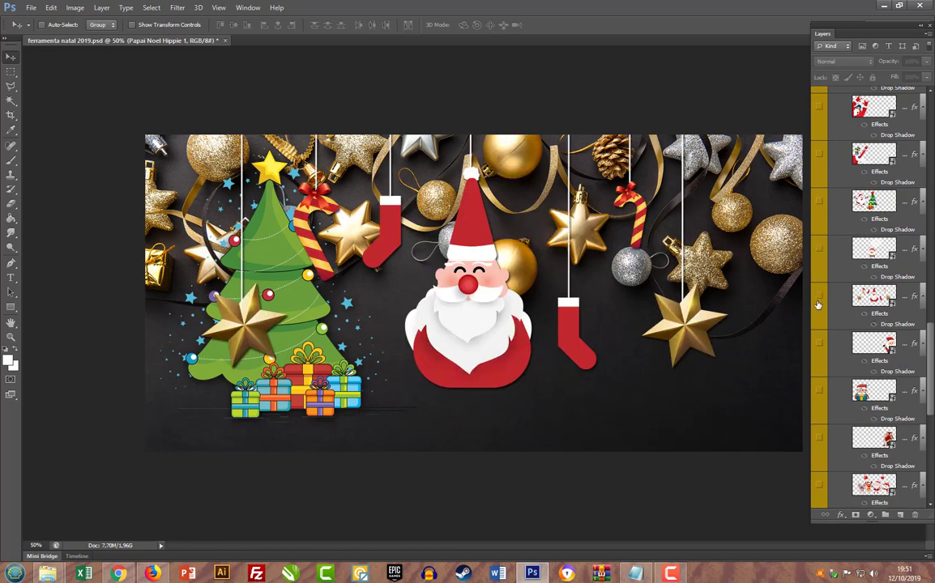
left_click(820, 299)
left_click(821, 346)
left_click(820, 346)
left_click(820, 392)
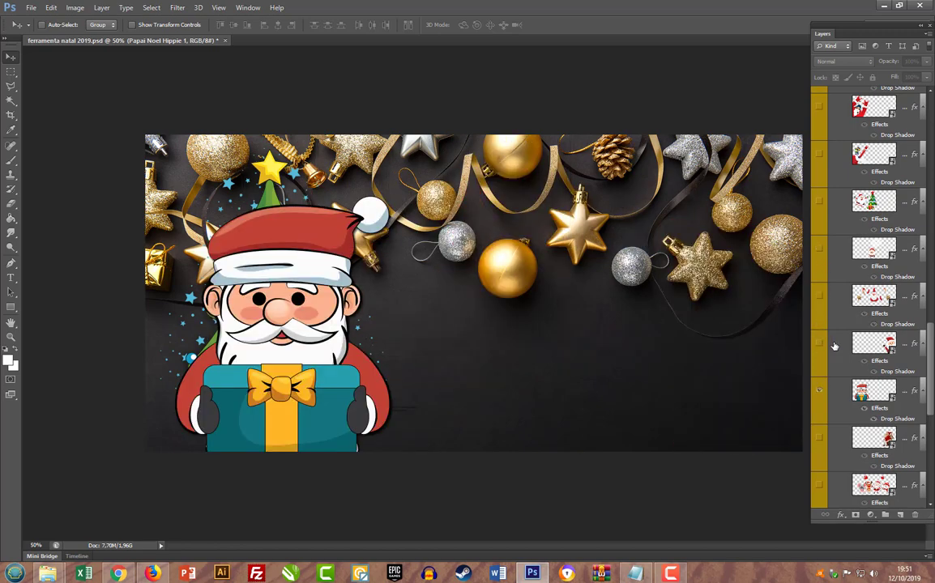
scroll(835, 346, "down", 2)
scroll(835, 345, "down", 1)
left_click(821, 261)
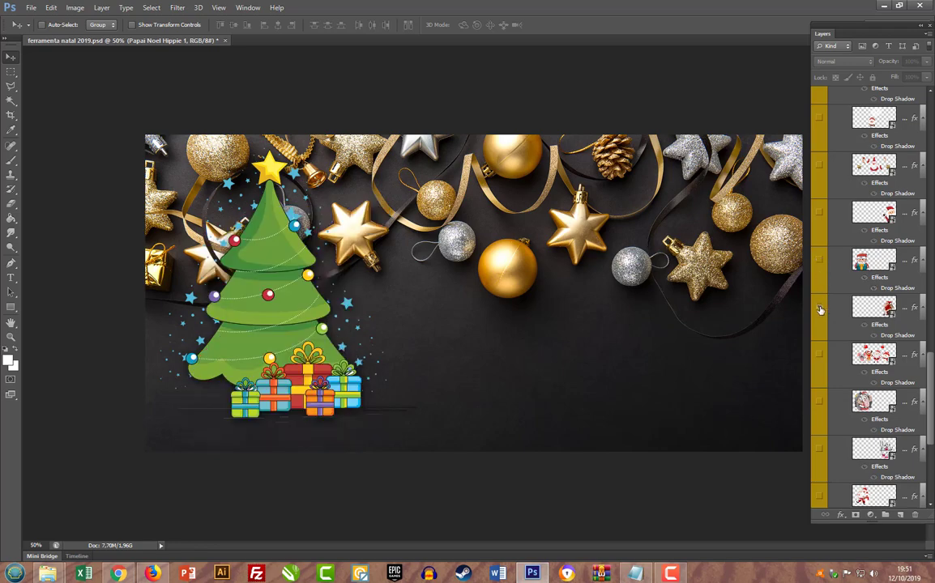
Show the Santa on a scooter, select its layer and move it beside the tree near the banner's centre
left_click(821, 310)
left_click(874, 307)
left_click_drag(697, 340, 478, 325)
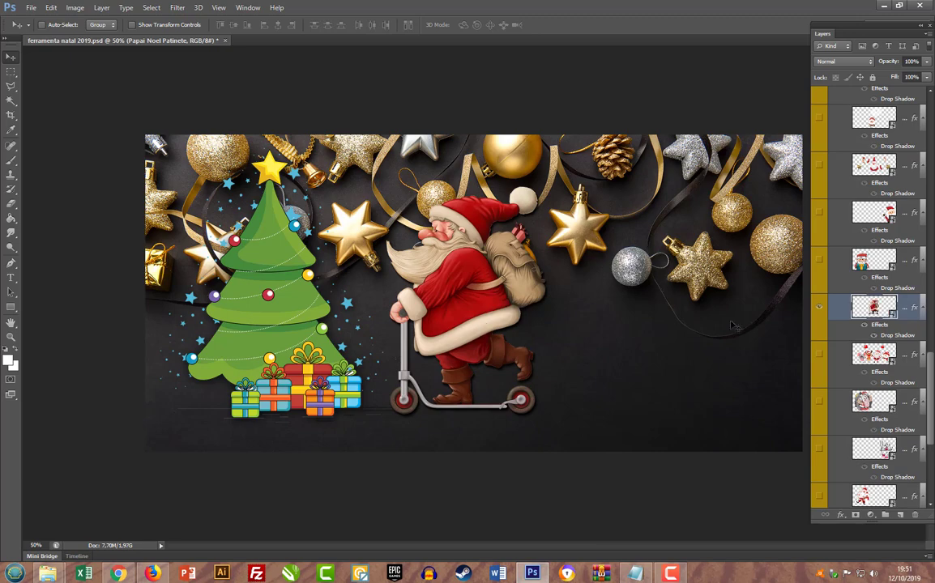
Preview the layer below the scooter Santa, the tattooed Santa with a cigar and the woman sitting at a window
left_click(821, 354)
left_click(820, 354)
left_click(820, 403)
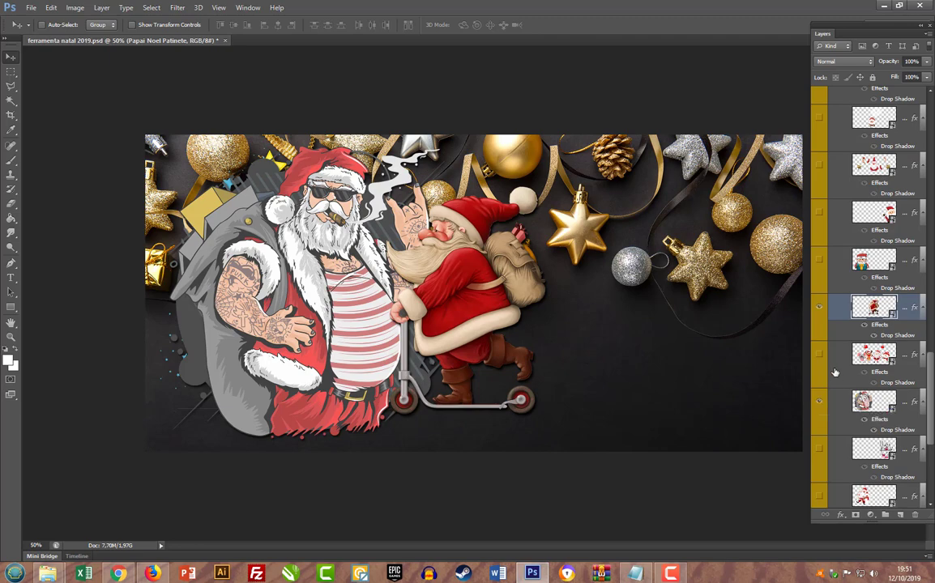
scroll(830, 348, "down", 2)
left_click(819, 328)
left_click(818, 371)
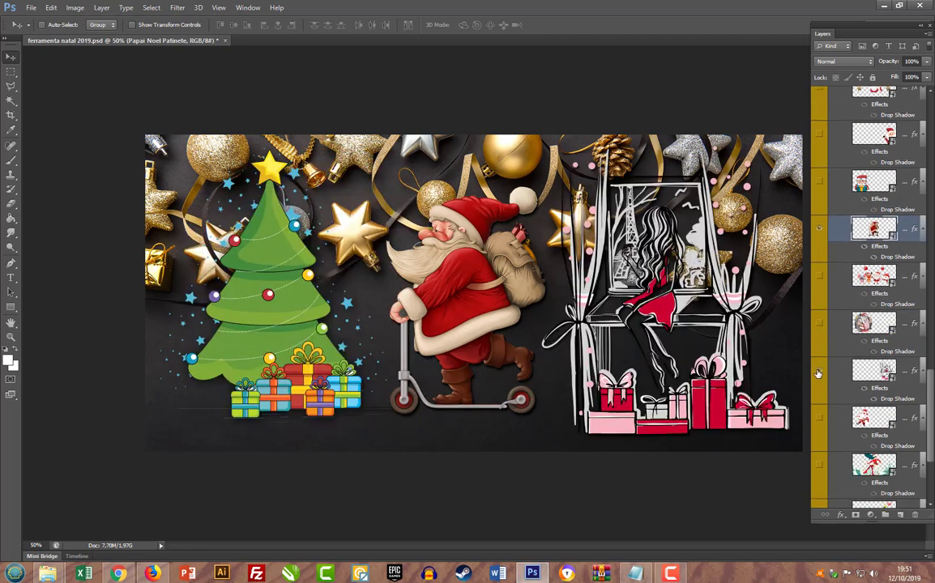
left_click(819, 371)
Preview the Santa with white animals and the running woman in a Santa outfit, hiding the scooter Santa
left_click(820, 418)
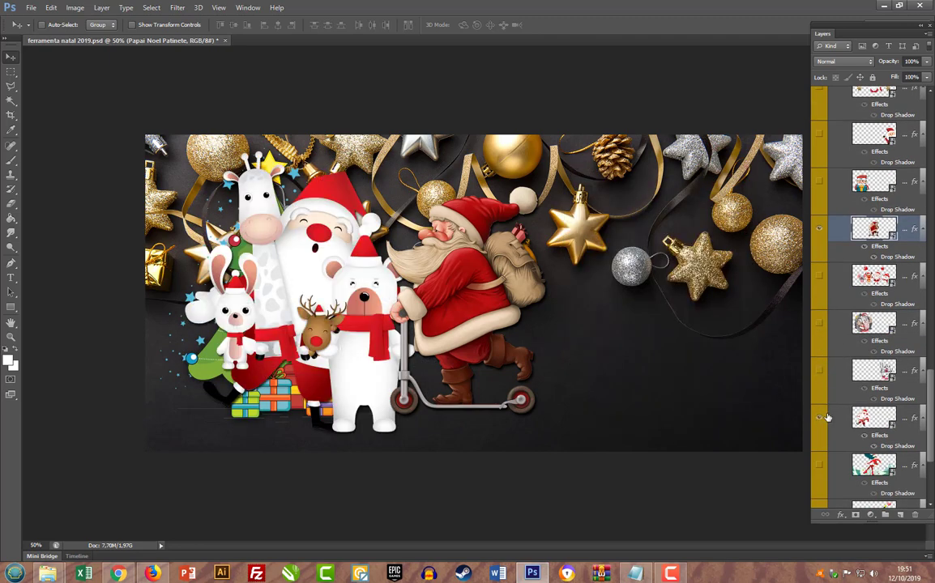
left_click(820, 418)
left_click(818, 471)
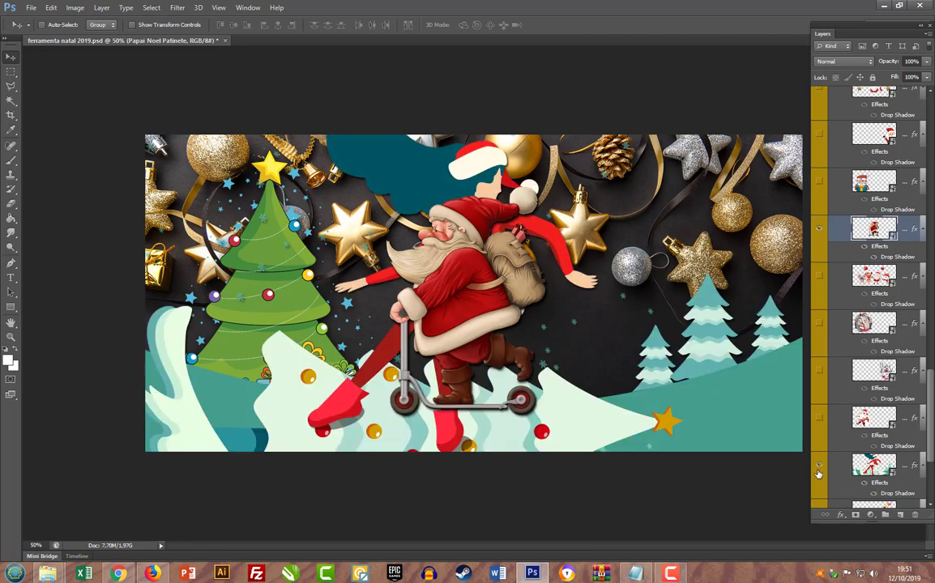
left_click(821, 230)
scroll(850, 395, "down", 4)
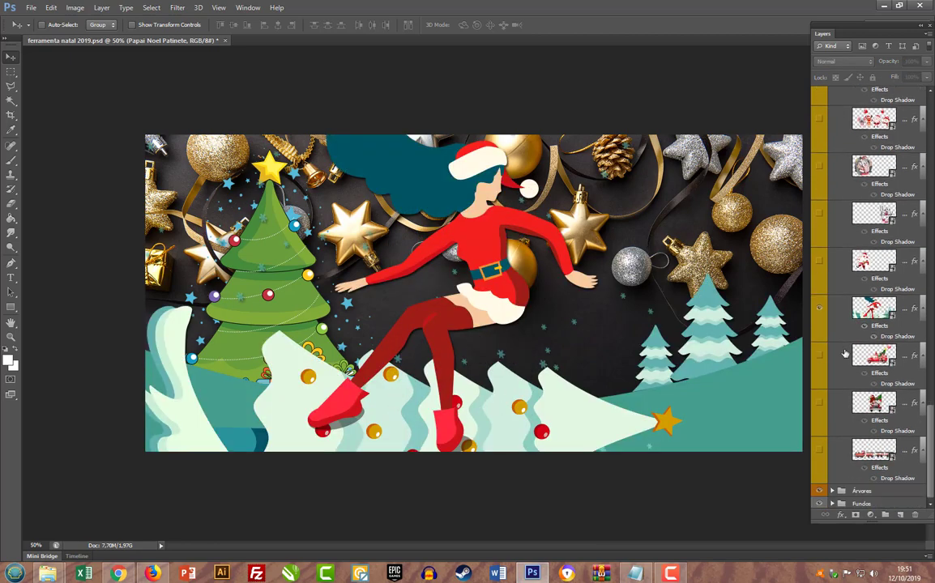
left_click(820, 310)
Preview the red pickup loaded with gifts and the two vehicle layers below it
left_click(819, 358)
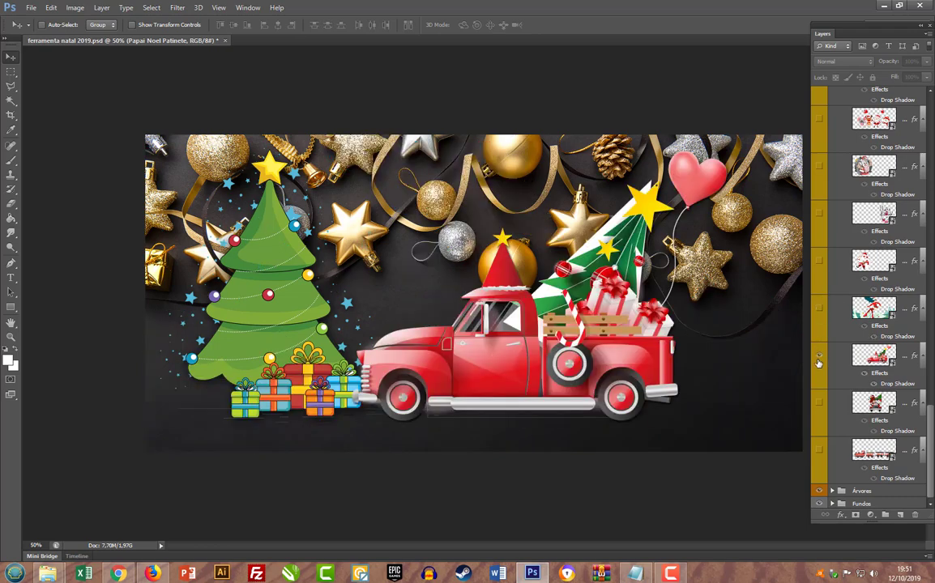
left_click(819, 358)
left_click(820, 404)
left_click(819, 406)
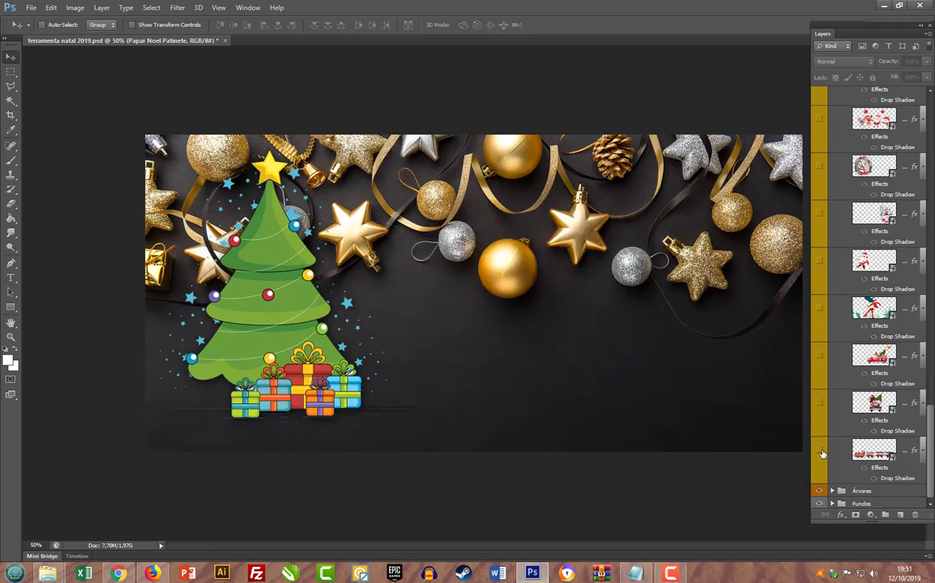
left_click(820, 452)
left_click(820, 452)
Show the scooter Santa again and move him to the banner's left side, in front of the tree
scroll(837, 396, "up", 5)
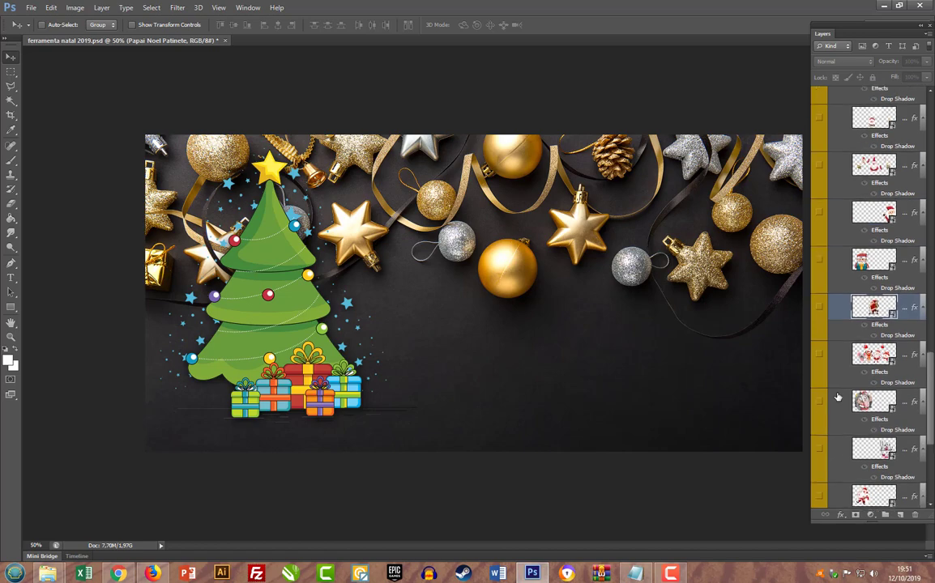
left_click(819, 306)
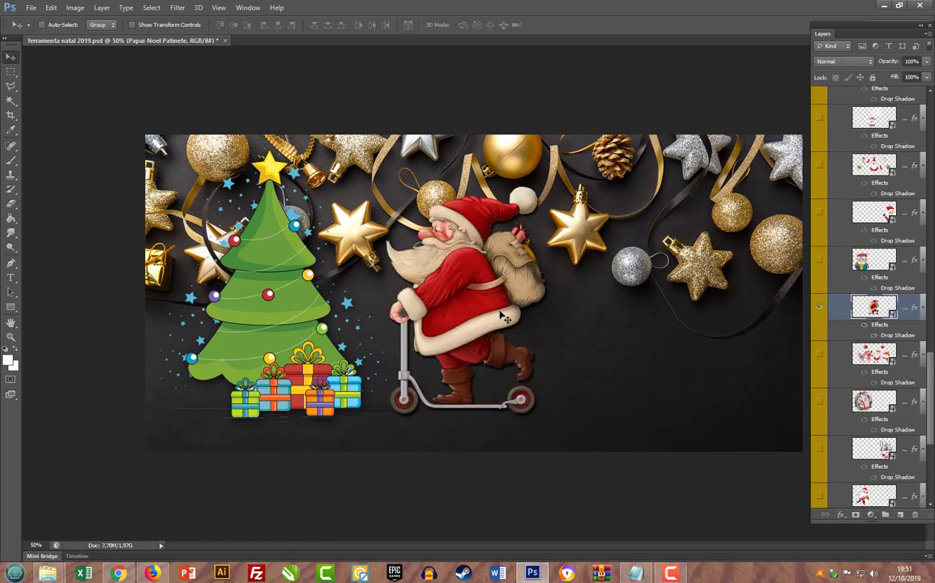
left_click_drag(452, 286, 473, 309)
left_click_drag(340, 327, 259, 322)
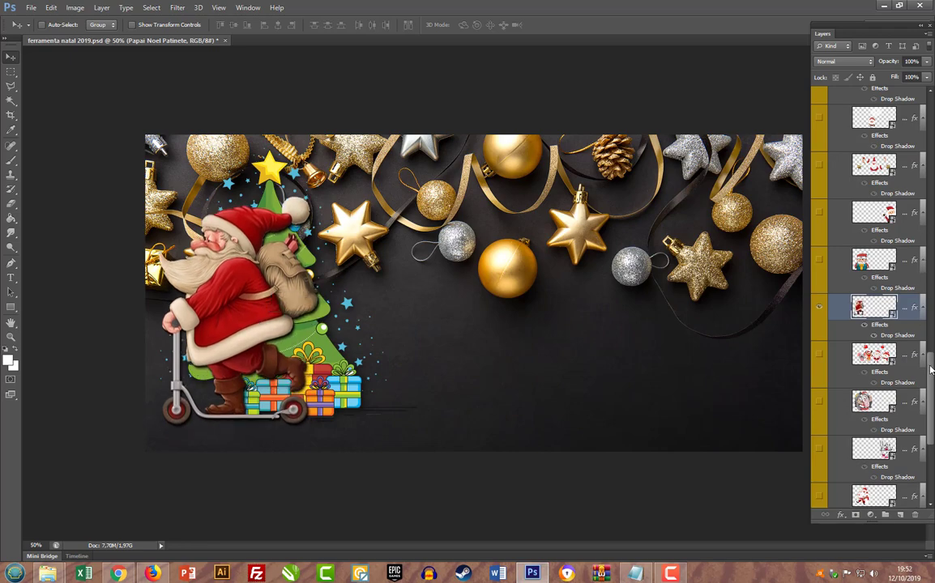
Select the decorated tree with gifts in the Árvores group and move it to the right, behind the scooter Santa's back
left_click_drag(924, 357, 910, 95)
left_click(831, 197)
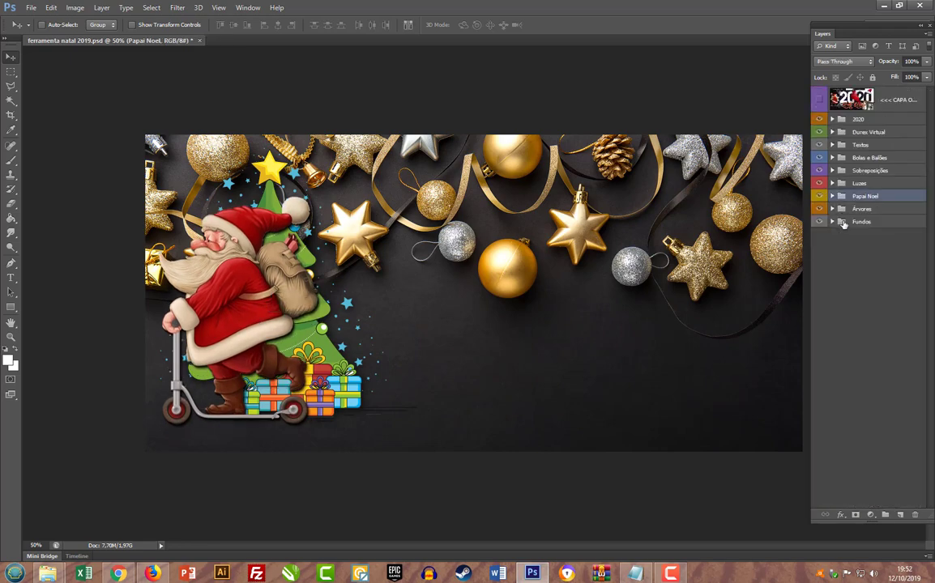
left_click(832, 209)
scroll(871, 326, "down", 5)
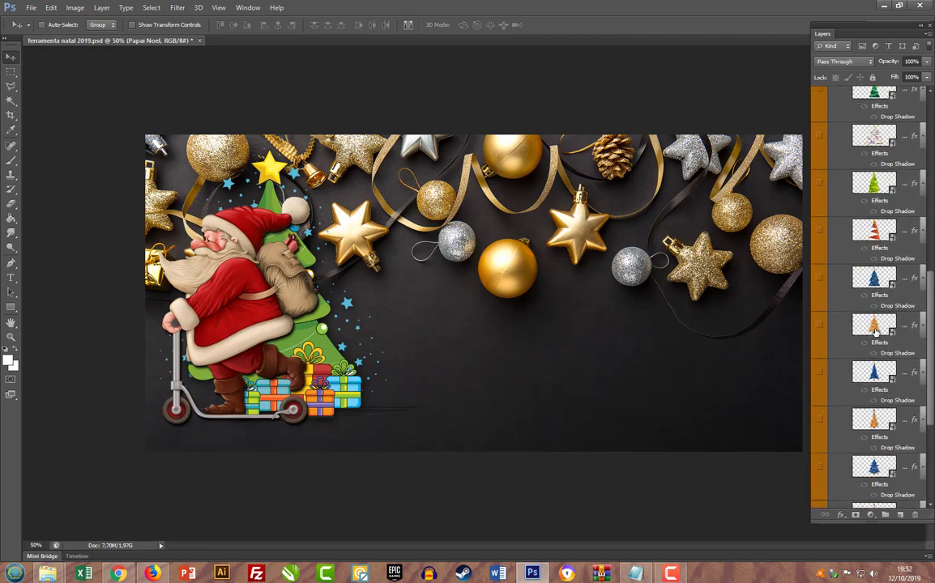
scroll(871, 326, "down", 2)
left_click(894, 375)
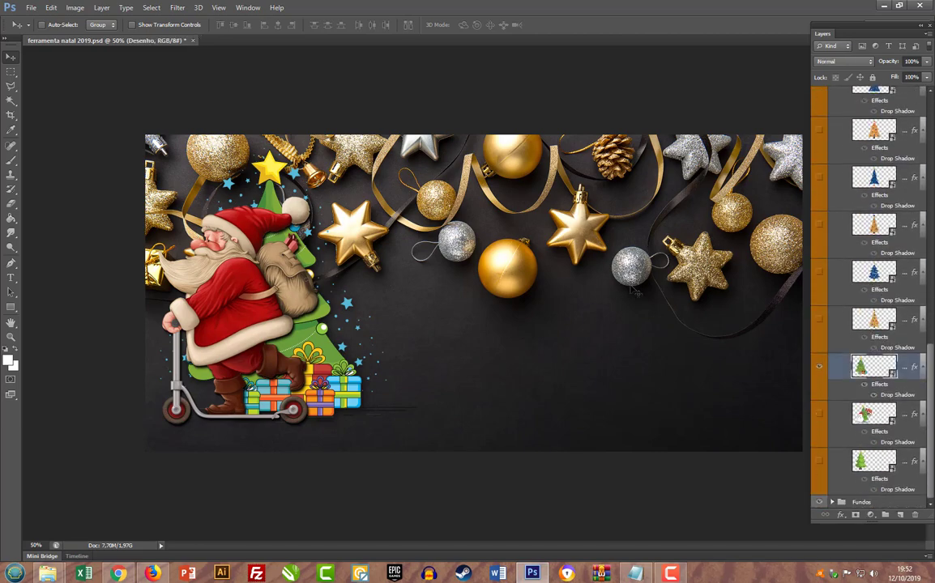
left_click_drag(326, 339, 471, 330)
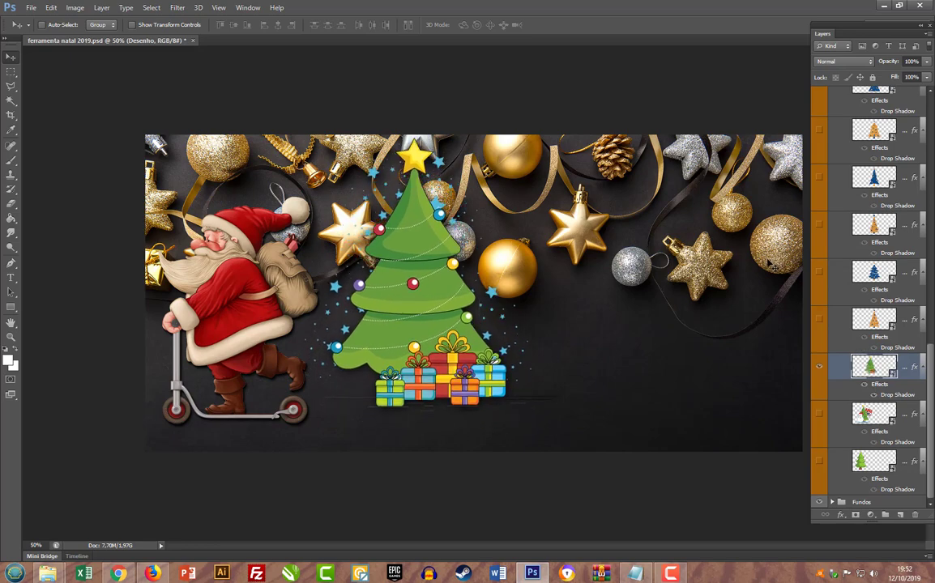
left_click_drag(932, 359, 903, 155)
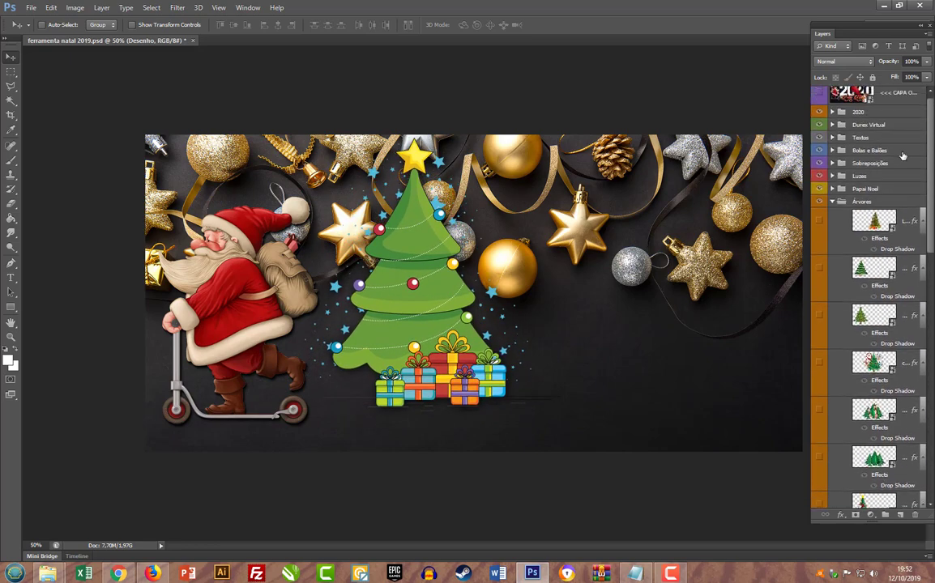
left_click(832, 202)
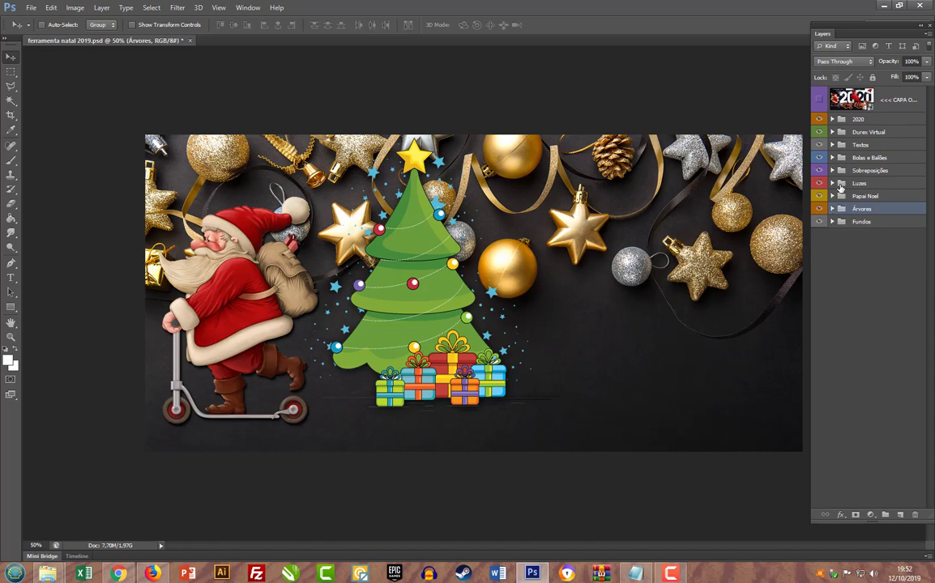
Expand the Luzes group and preview the light strings Luz 1 through Luz 5 one by one
left_click(832, 184)
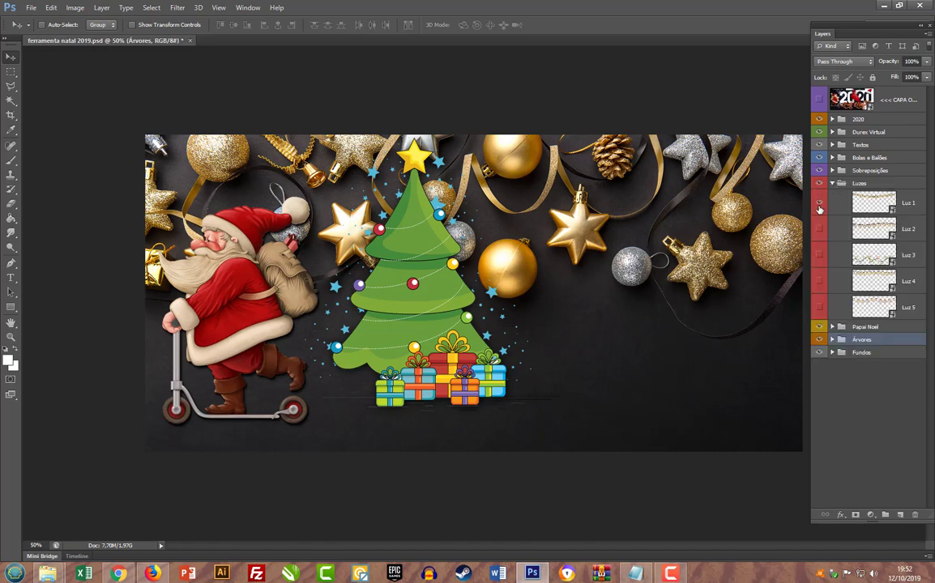
left_click(823, 202)
left_click(819, 204)
left_click(818, 230)
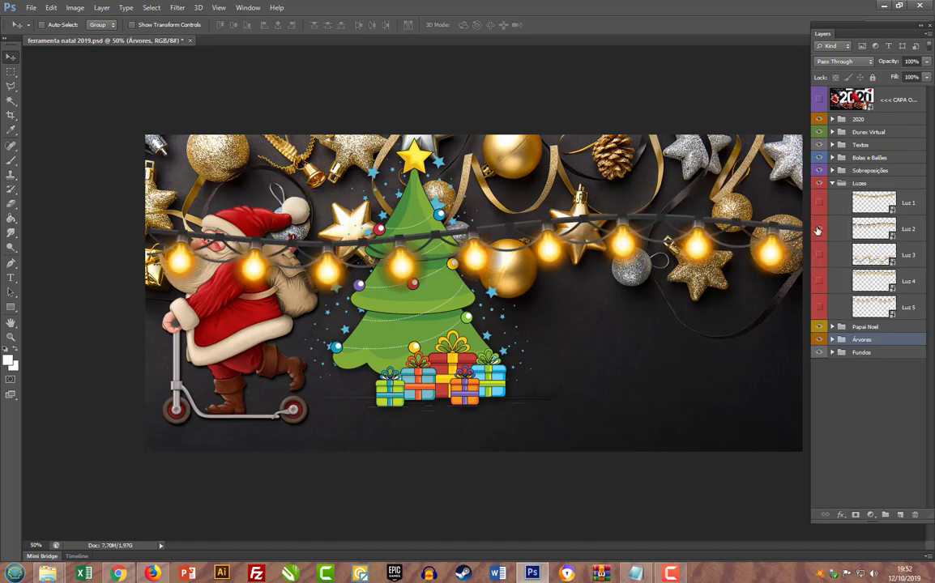
left_click(818, 232)
left_click(819, 256)
left_click(819, 256)
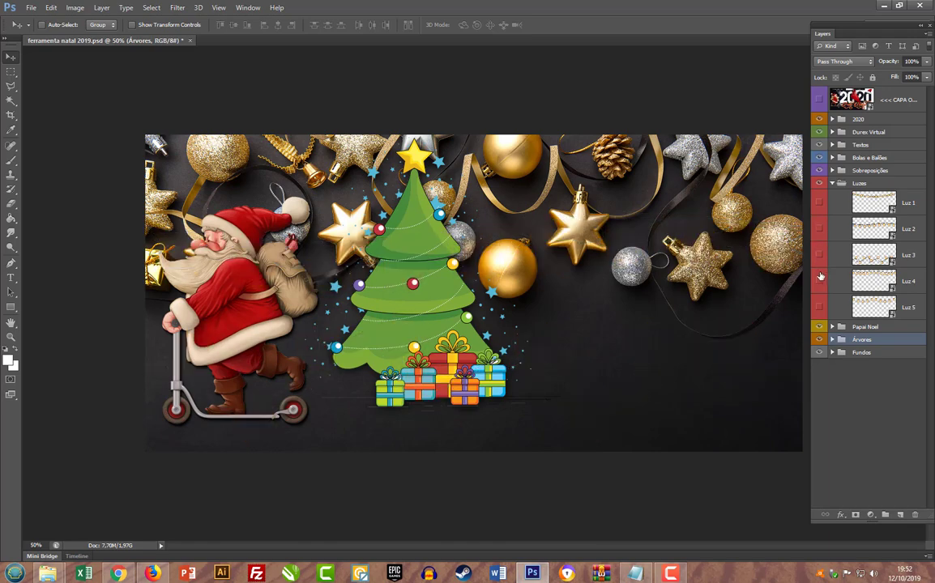
left_click(821, 281)
left_click(820, 282)
left_click(820, 309)
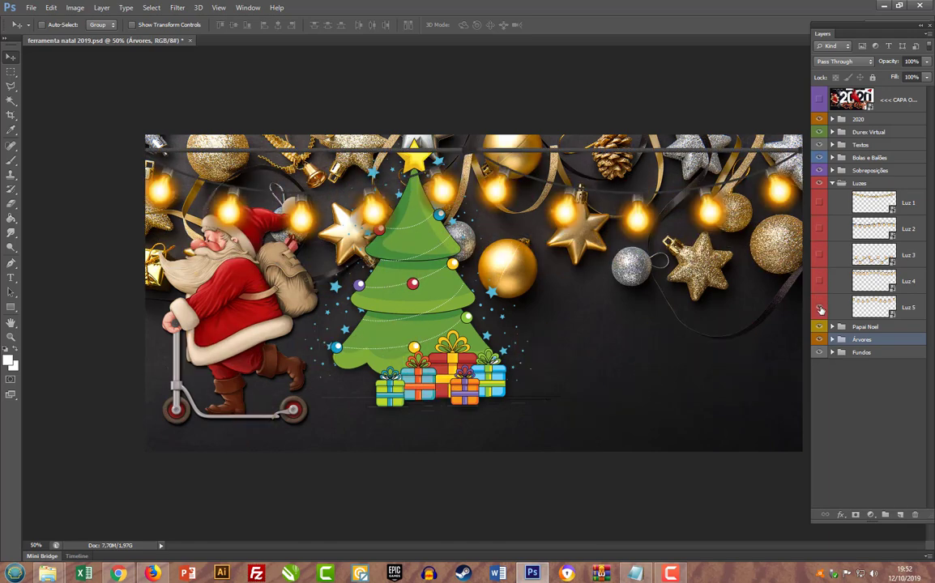
left_click(820, 308)
Show the Luz 4 light string, nudge it up along the banner's upper edge and compare the banner with and without lights
left_click(819, 282)
left_click(874, 281)
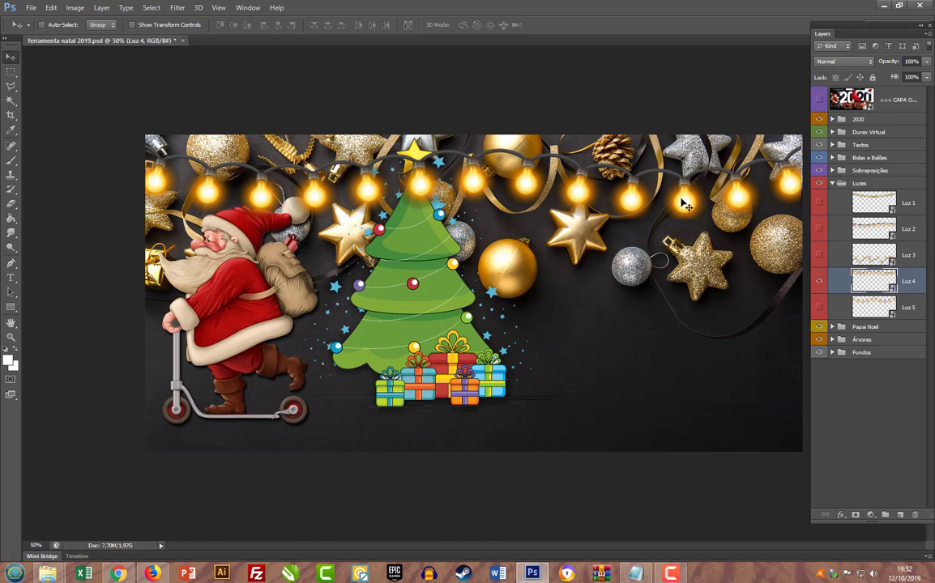
mouse_move(682, 203)
left_mouse_down()
mouse_move(680, 215)
mouse_move(681, 181)
mouse_move(682, 191)
left_mouse_up()
left_click(820, 183)
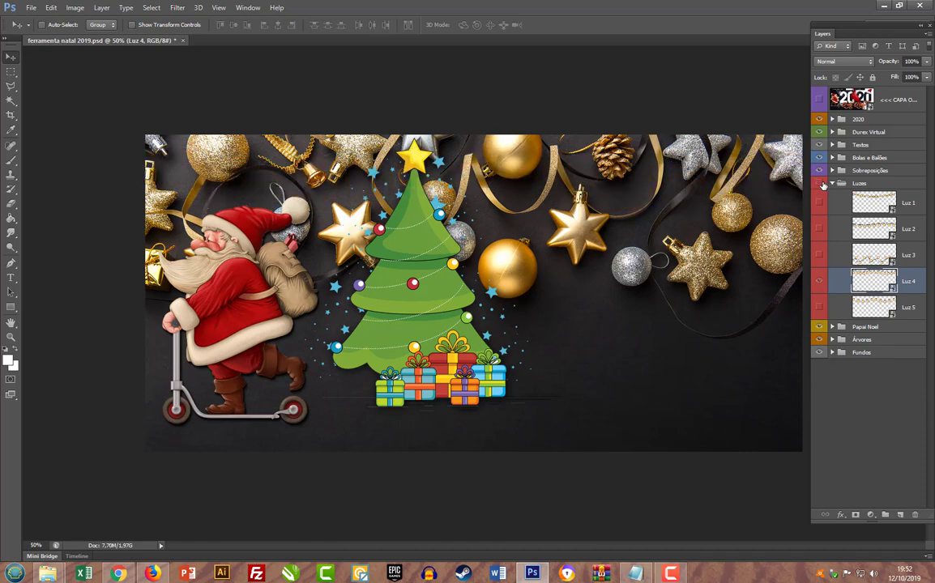
left_click(820, 184)
left_click(832, 184)
Expand the Sobreposições group and preview the teddy bear, the overlay below it and the snowman stamp
left_click(832, 171)
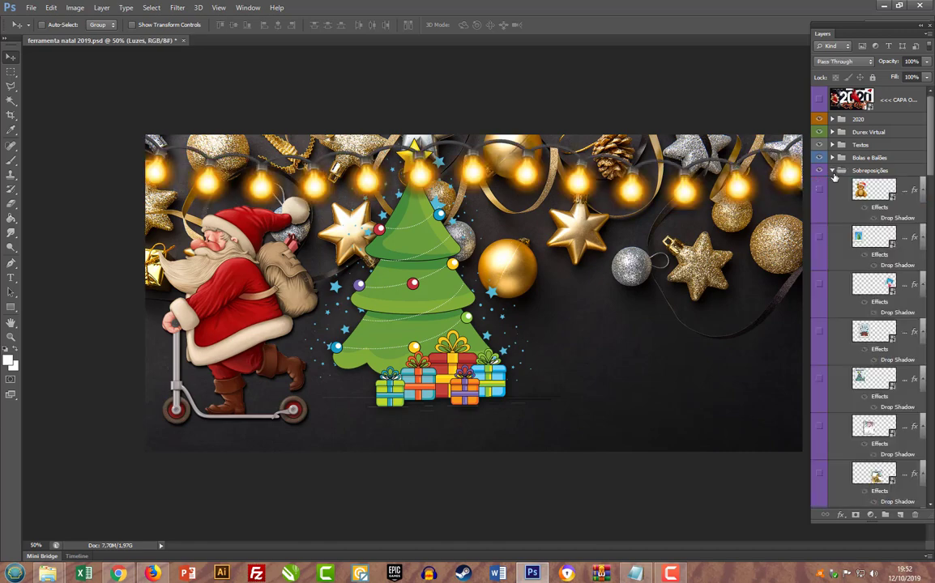
left_click(820, 192)
left_click(820, 192)
left_click(820, 240)
left_click(820, 240)
left_click(821, 287)
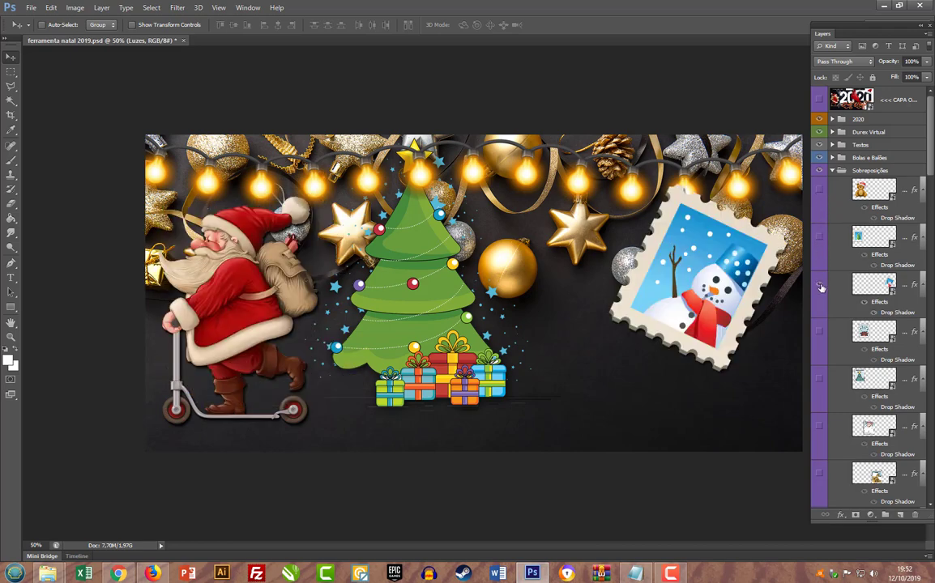
left_click(821, 289)
Preview the reindeer stamp overlay and the two overlays below it
scroll(821, 243, "down", 2)
left_click(819, 244)
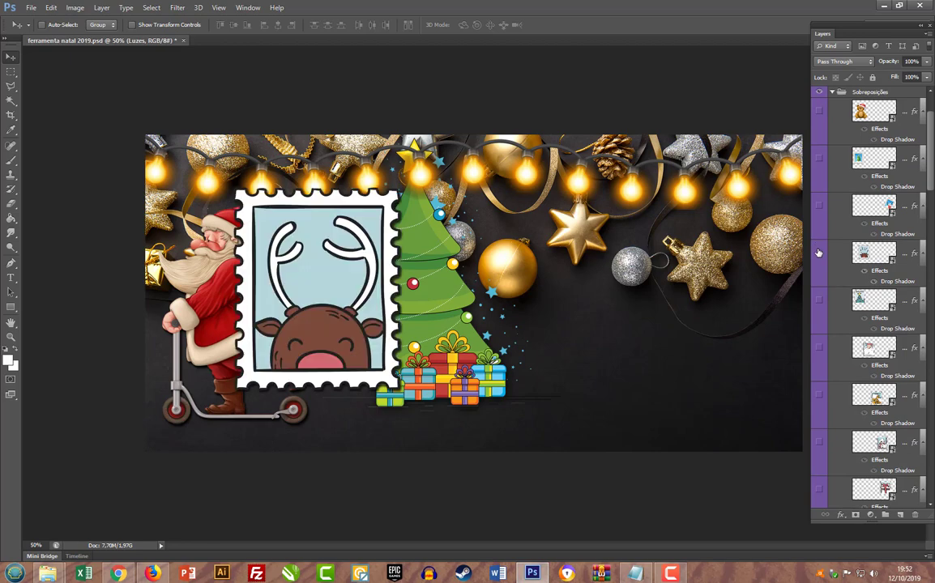
left_click(820, 253)
left_click(819, 302)
left_click(819, 303)
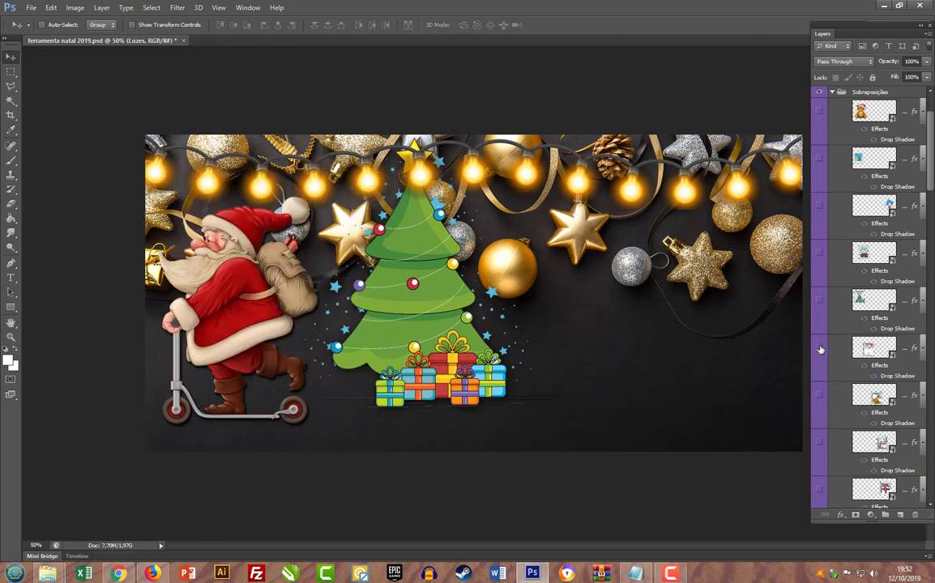
left_click(820, 348)
left_click(820, 348)
Preview the snowy house stamp overlay and the one below it
scroll(827, 352, "down", 3)
left_click(820, 291)
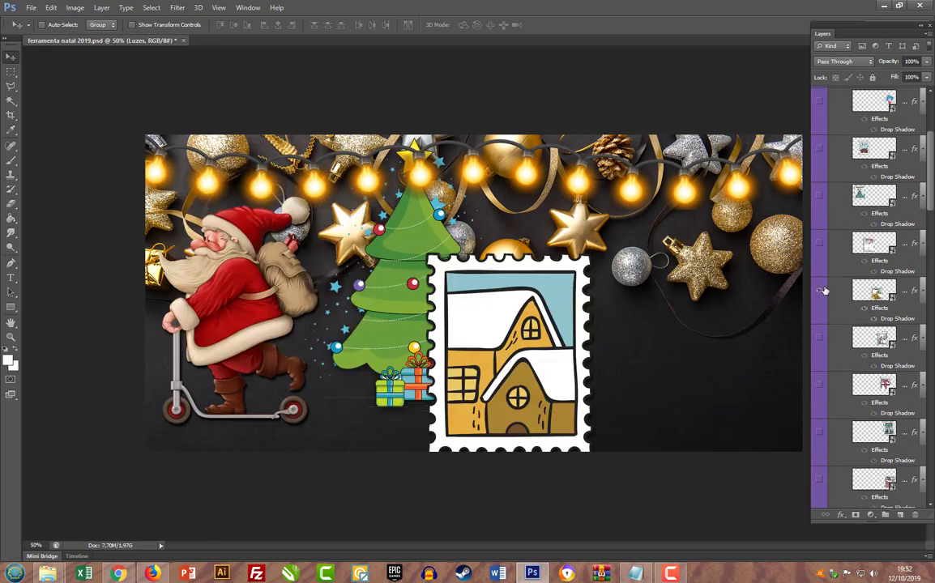
left_click(820, 291)
left_click(820, 336)
left_click(820, 336)
scroll(819, 331, "down", 1)
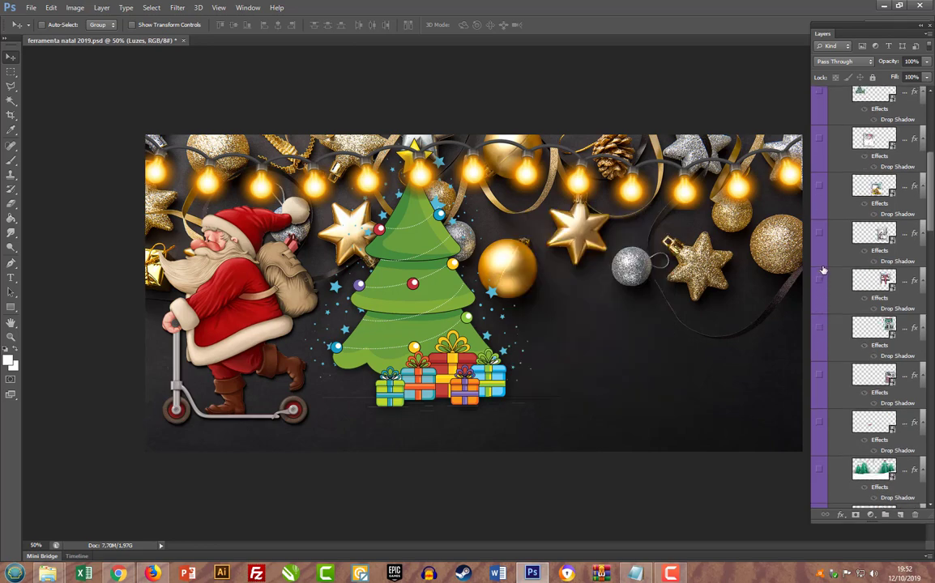
Preview the remaining overlays down to the one above the small reindeer and sleigh layer
left_click(823, 263)
left_click(824, 260)
left_click(824, 287)
left_click(821, 291)
left_click(820, 327)
left_click(825, 327)
scroll(825, 328, "down", 1)
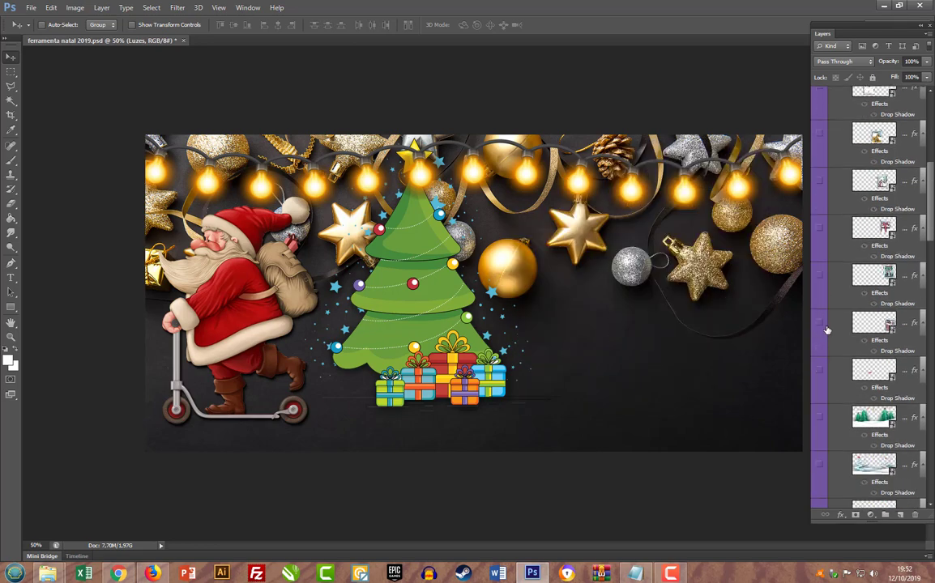
left_click(825, 327)
left_click(818, 324)
Show the small reindeer and sleigh overlay, move it to the empty area right of the tree, and hide it
left_click(819, 369)
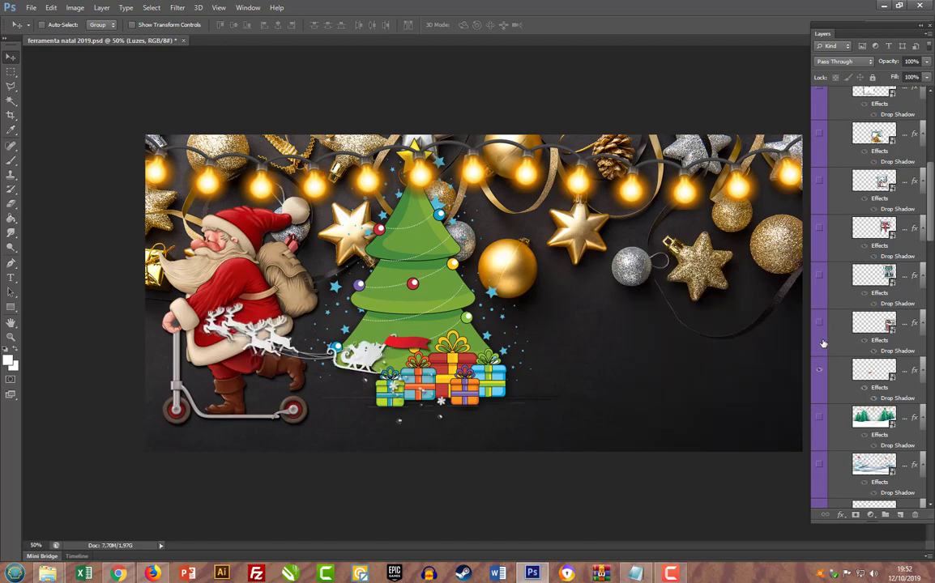
scroll(822, 345, "down", 2)
left_click(872, 290)
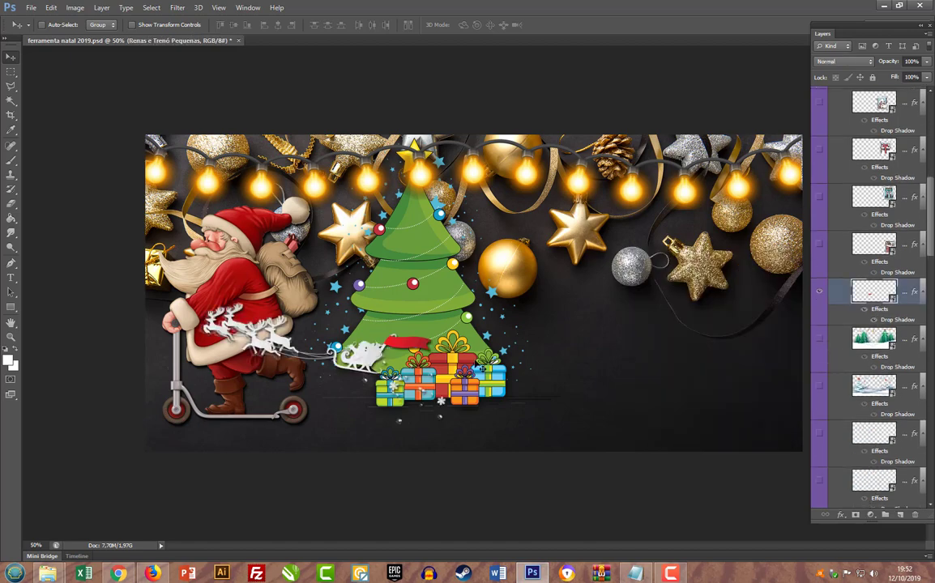
left_click_drag(389, 341, 694, 334)
left_click(818, 291)
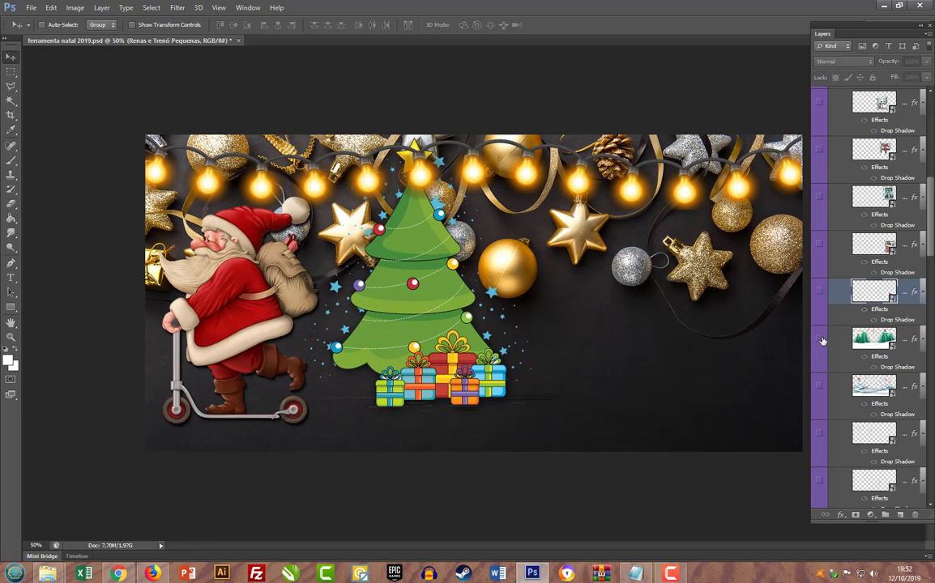
Preview the snowy pine landscape and the snow overlay below it, and show the hanging gold streamers overlay
left_click(820, 339)
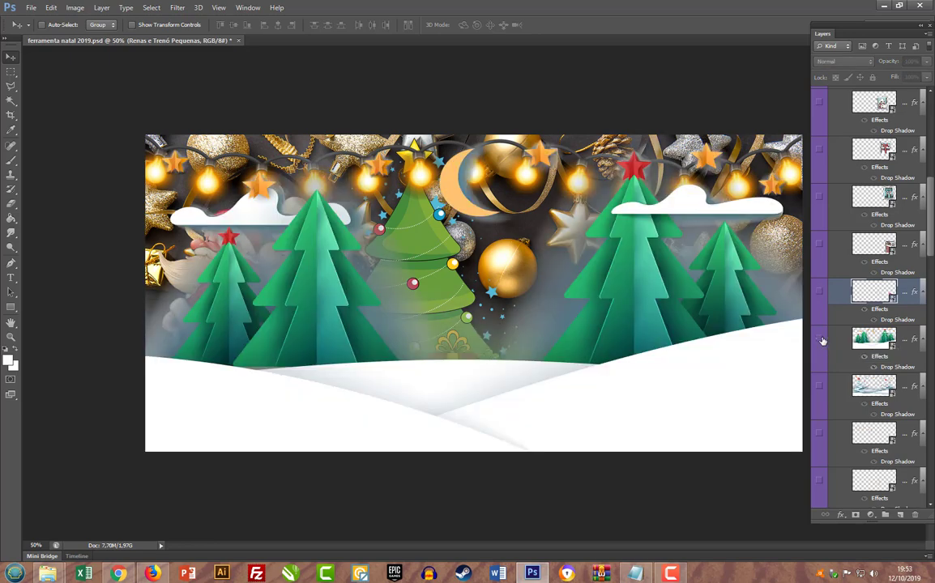
left_click(820, 339)
left_click(817, 388)
left_click(817, 389)
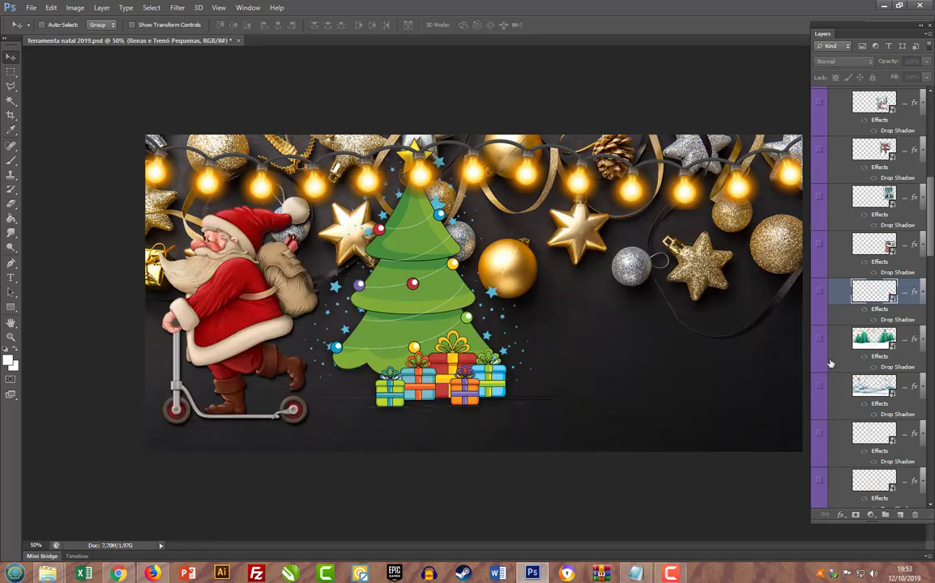
scroll(830, 348, "down", 3)
left_click(819, 303)
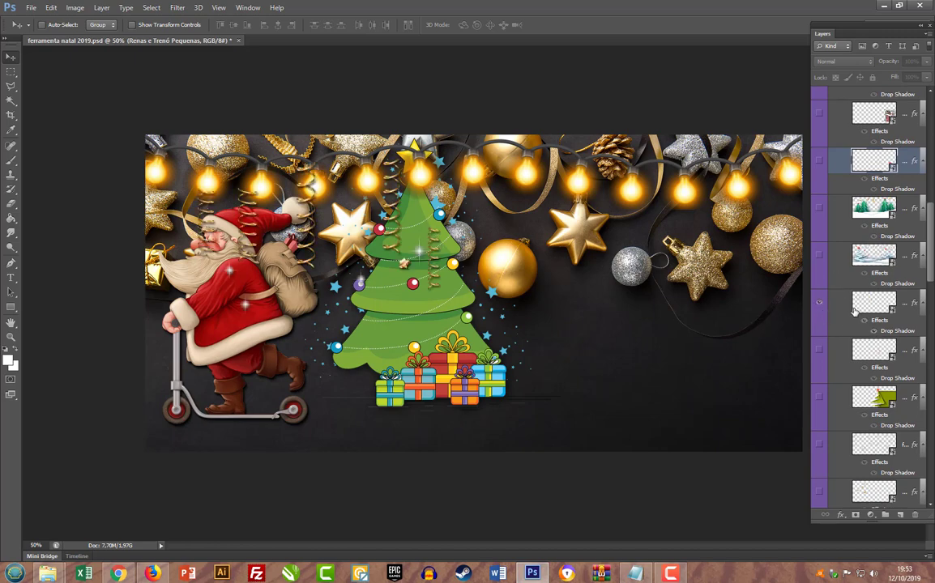
Move the hanging gold streamers overlay to the area right of the tree, hide it, and preview the overlay directly below
left_click_drag(400, 217, 752, 253)
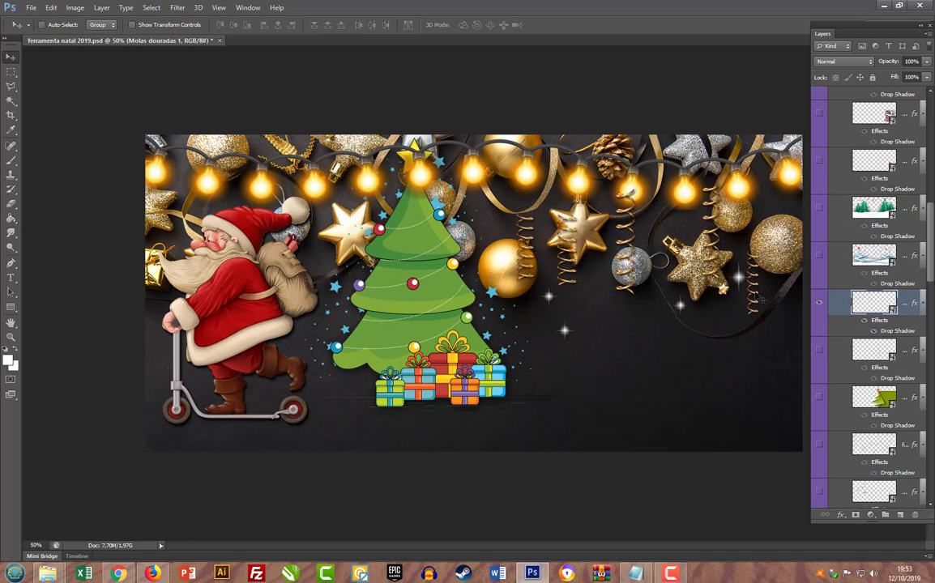
left_click(819, 302)
left_click(819, 349)
left_click(821, 349)
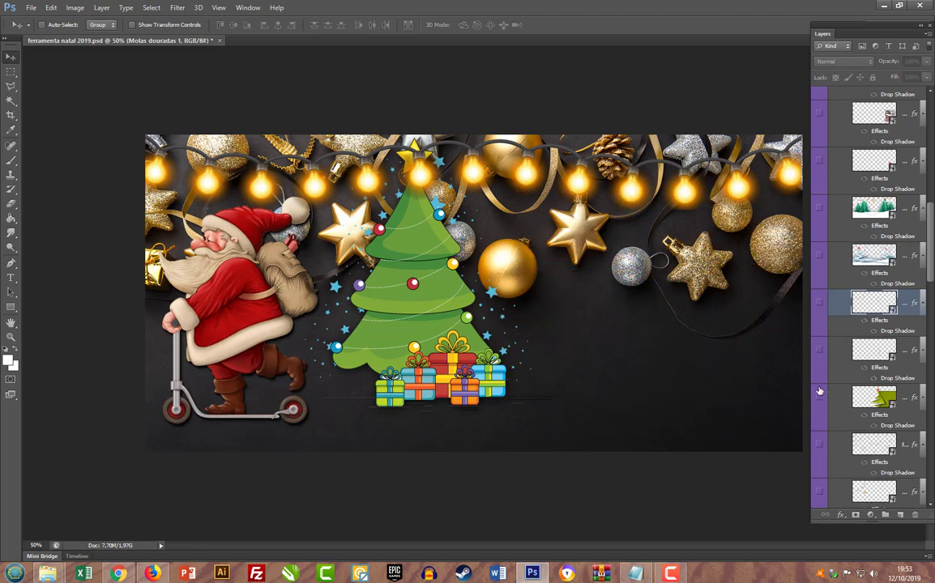
Preview the green tree overlay and the snowflakes overlay below it
left_click(820, 401)
left_click(820, 400)
scroll(843, 340, "down", 3)
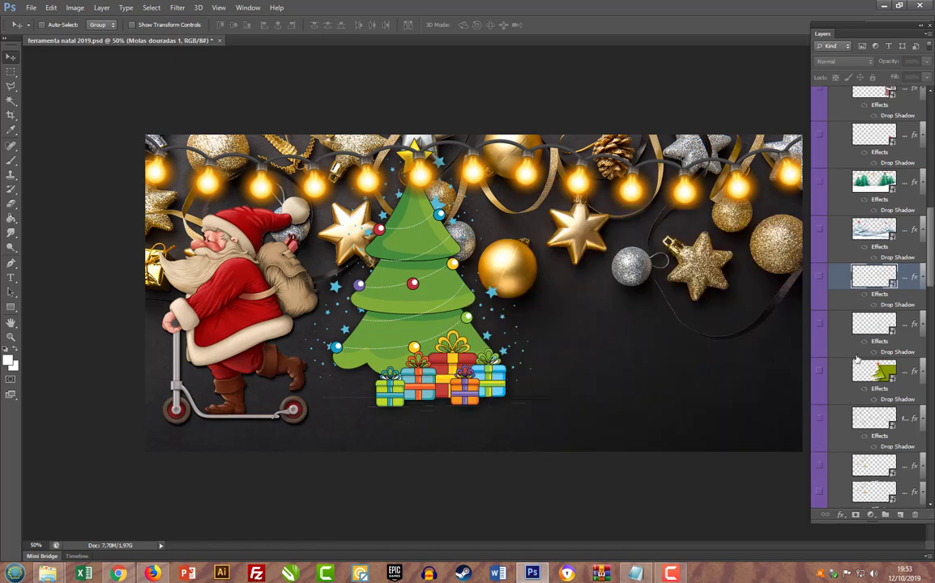
left_click(824, 339)
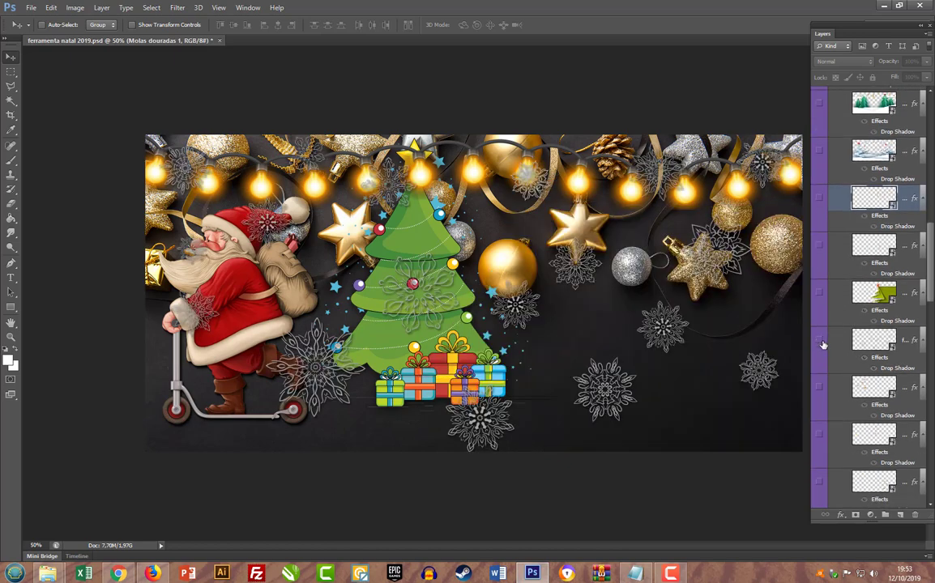
left_click(824, 340)
Preview the three overlays below the snowflakes, ending with the scattered gold stars
left_click(821, 390)
left_click(820, 390)
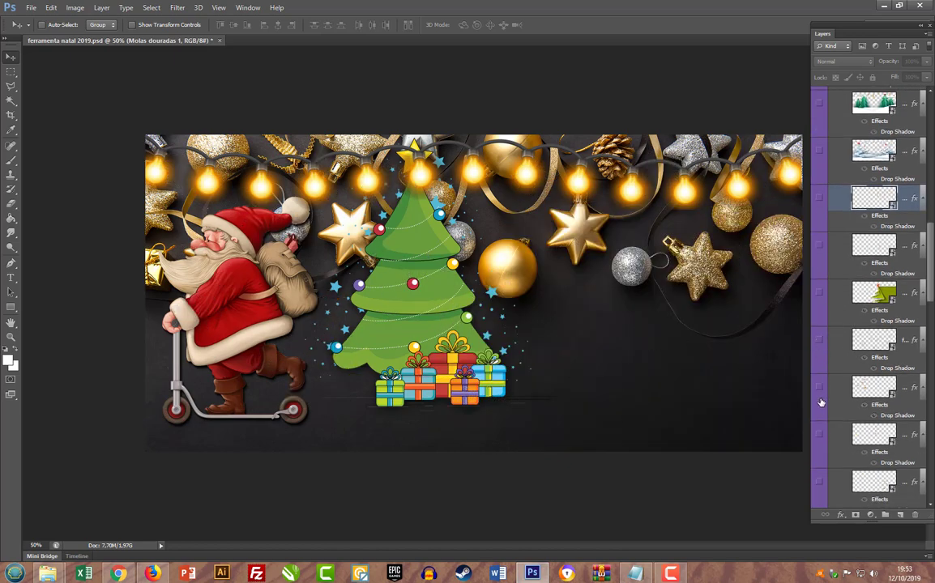
left_click(822, 436)
left_click(821, 436)
left_click(821, 481)
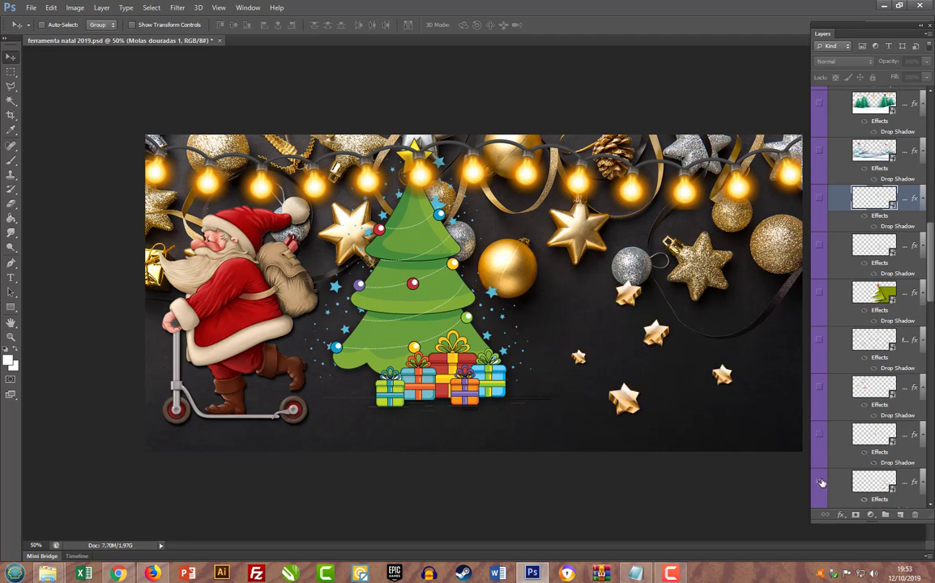
scroll(846, 397, "down", 3)
scroll(848, 391, "down", 3)
left_click(819, 272)
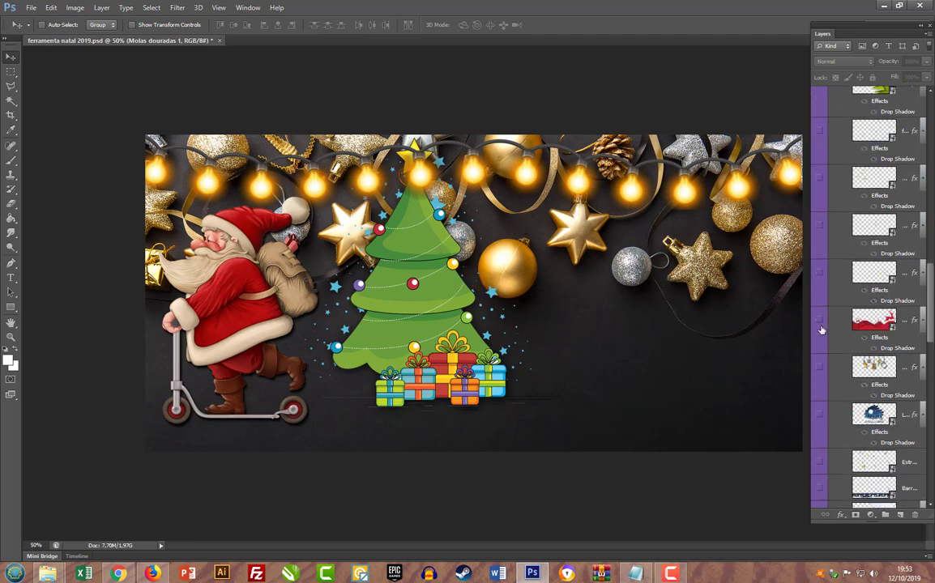
Preview the red hills with reindeer, the hanging ornaments, and the open-book winter village overlays
left_click(821, 322)
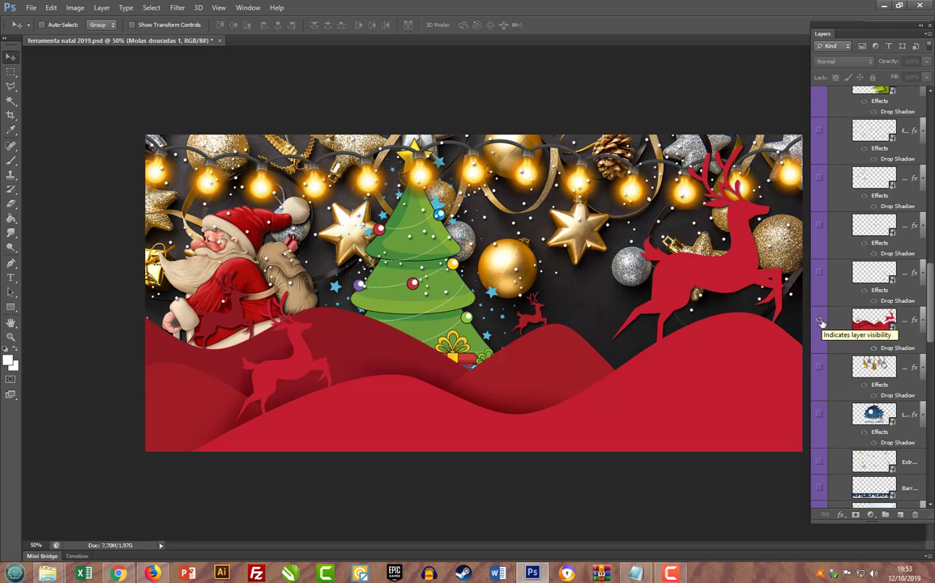
left_click(820, 323)
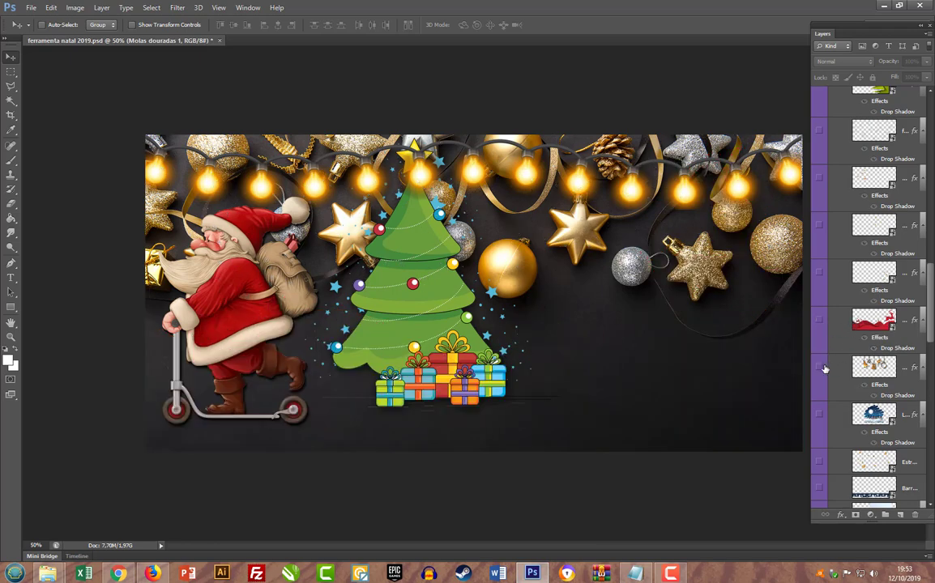
left_click(822, 368)
left_click(822, 368)
left_click(822, 415)
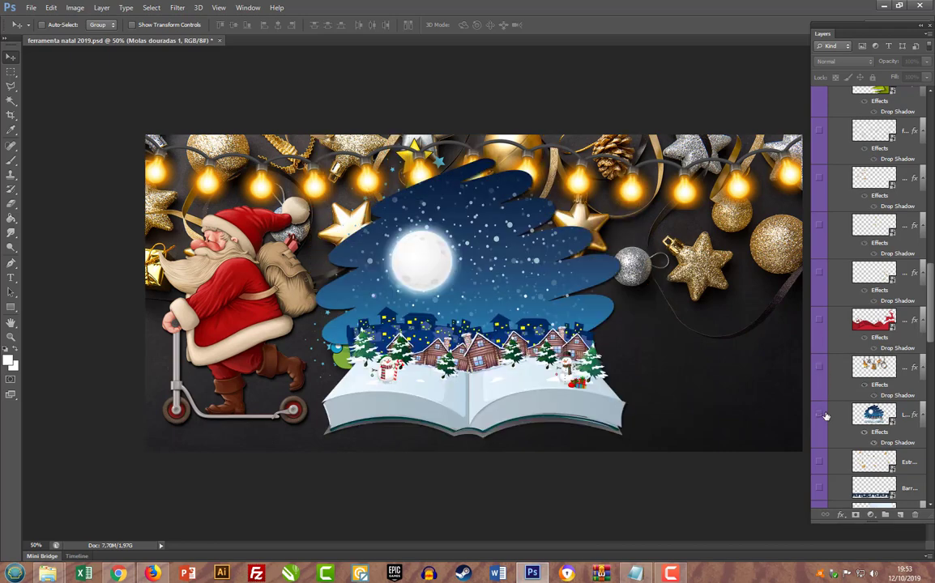
left_click(821, 415)
Show the hanging gold stars overlay in the banner and preview the bar overlay below it
scroll(824, 413, "down", 2)
left_click(821, 387)
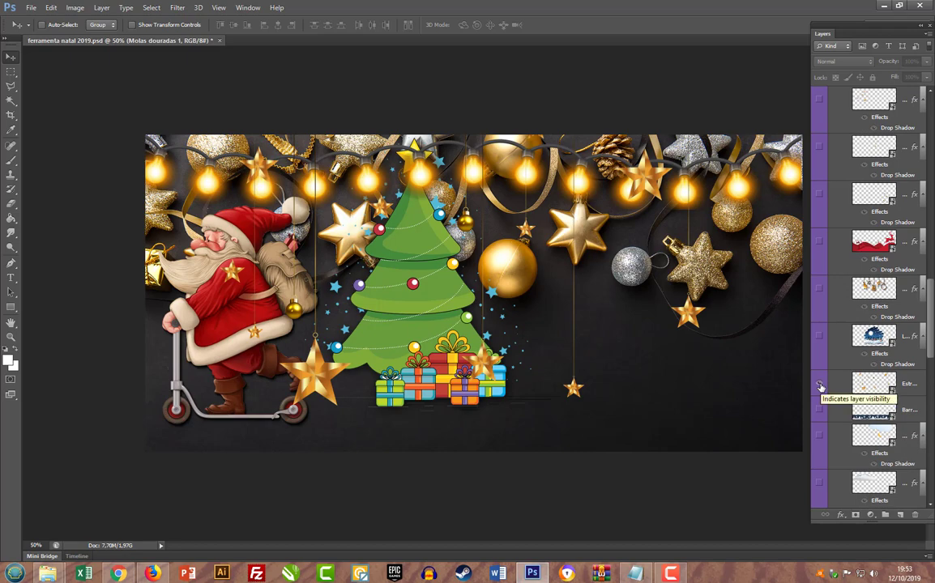
scroll(819, 394, "down", 1)
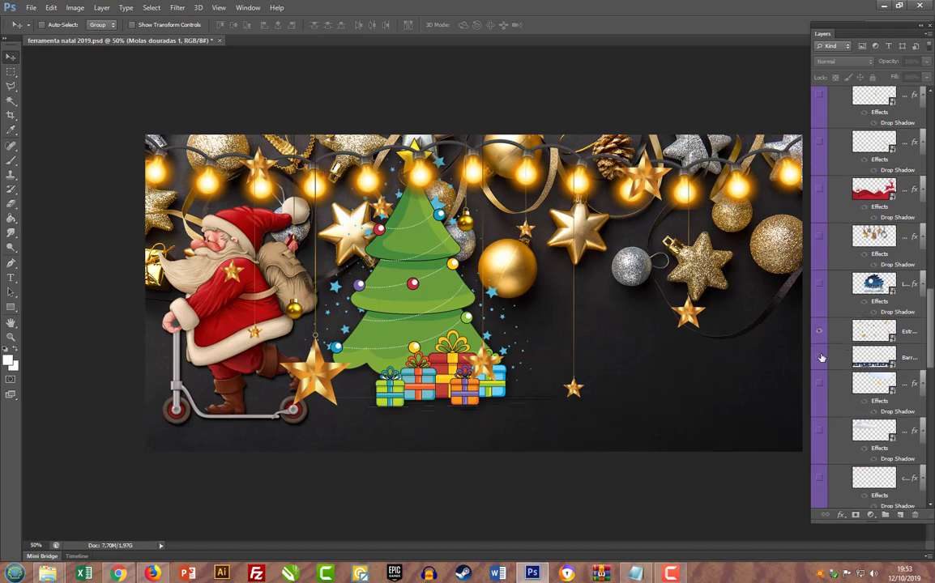
left_click(819, 360)
left_click(819, 360)
Preview the cloud with moon, the layered clouds, and the colored confetti overlays
left_click(820, 384)
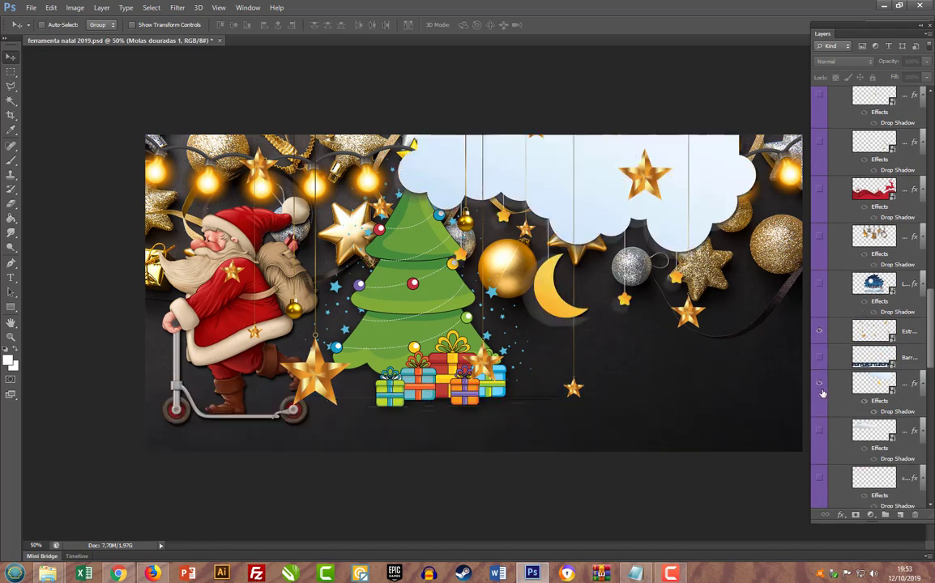
left_click(819, 386)
left_click(820, 432)
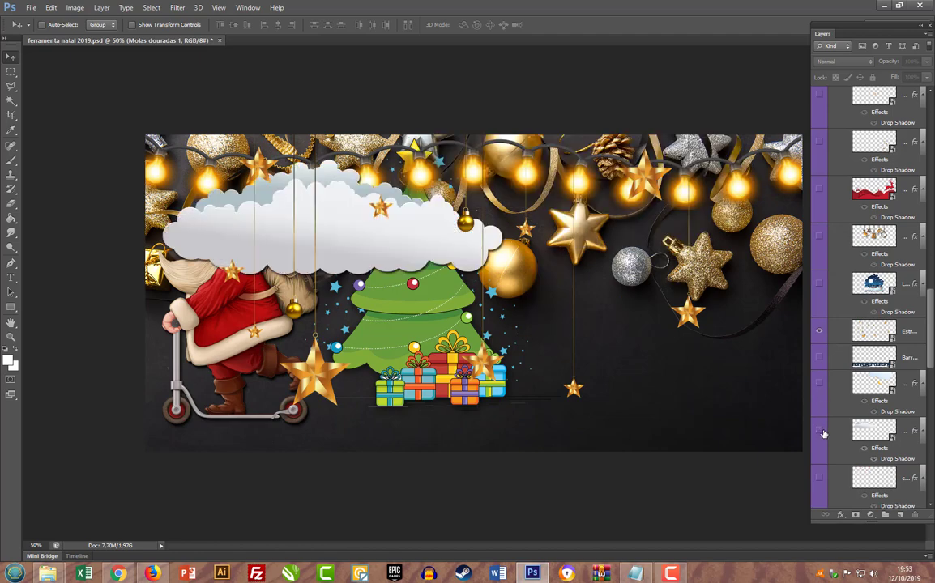
left_click(821, 432)
left_click(820, 481)
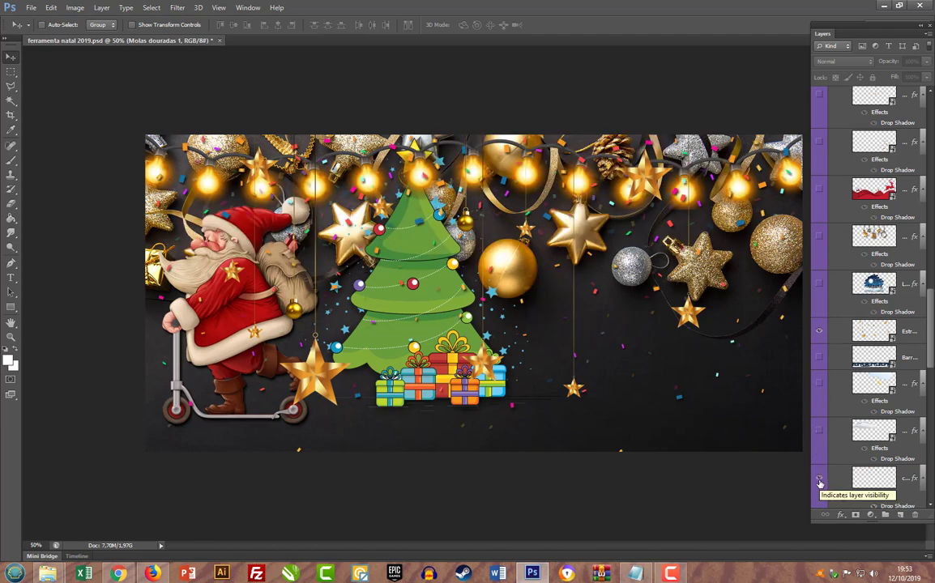
left_click(819, 481)
Preview the glass ball ornament overlay and the dark house silhouette overlay below it
scroll(828, 458, "down", 2)
scroll(828, 458, "down", 2)
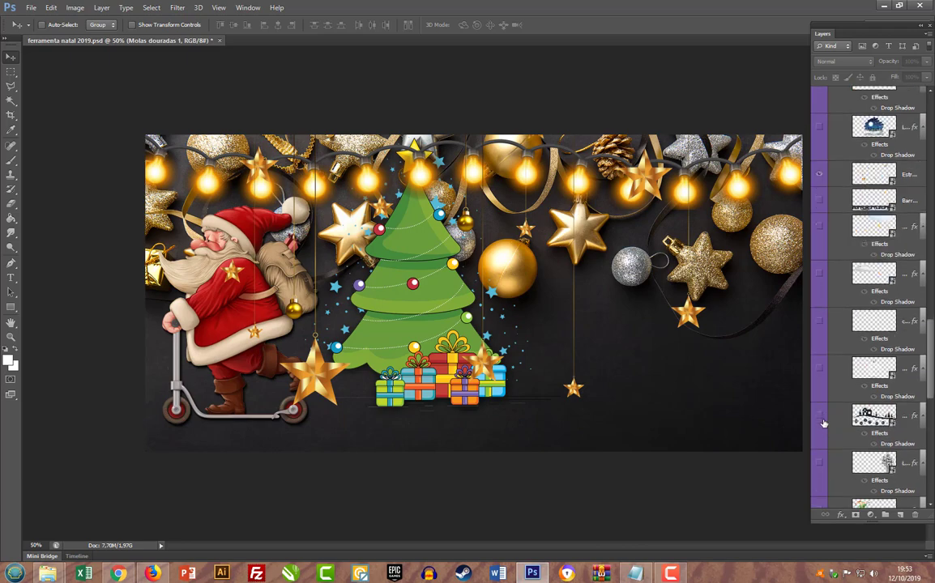
left_click(820, 370)
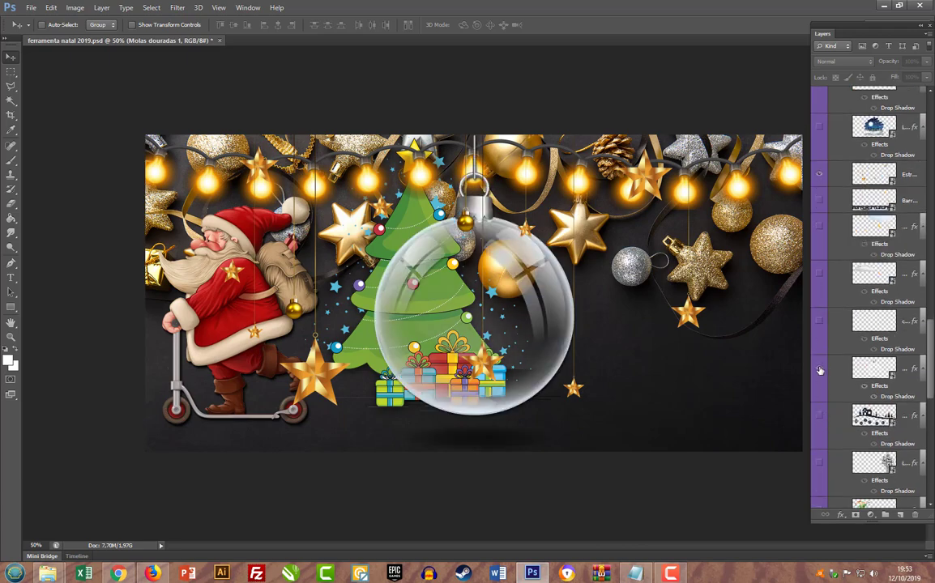
left_click(820, 370)
left_click(820, 413)
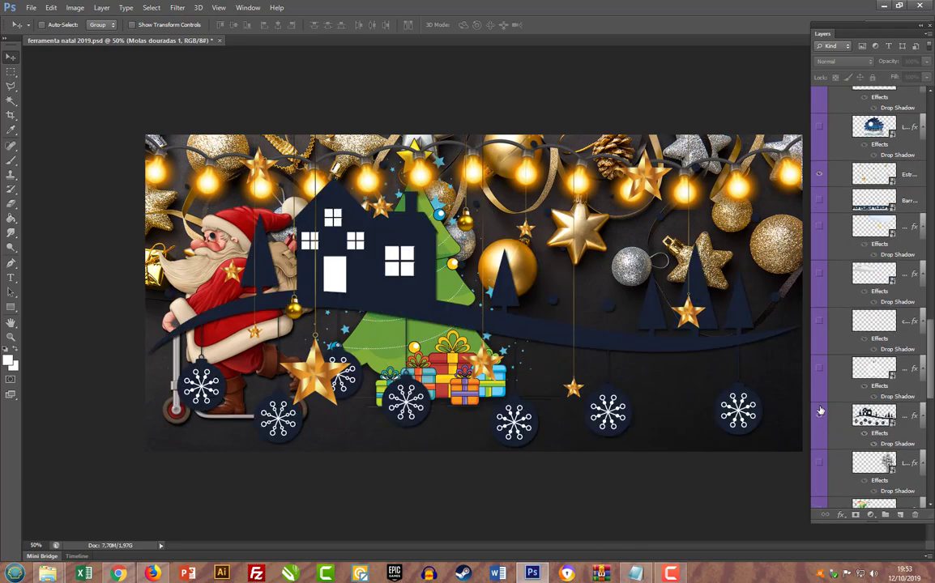
left_click(820, 413)
Show the silver bow overlay in the banner and preview the colorful gift and red ornamental border overlays below it
left_click(818, 462)
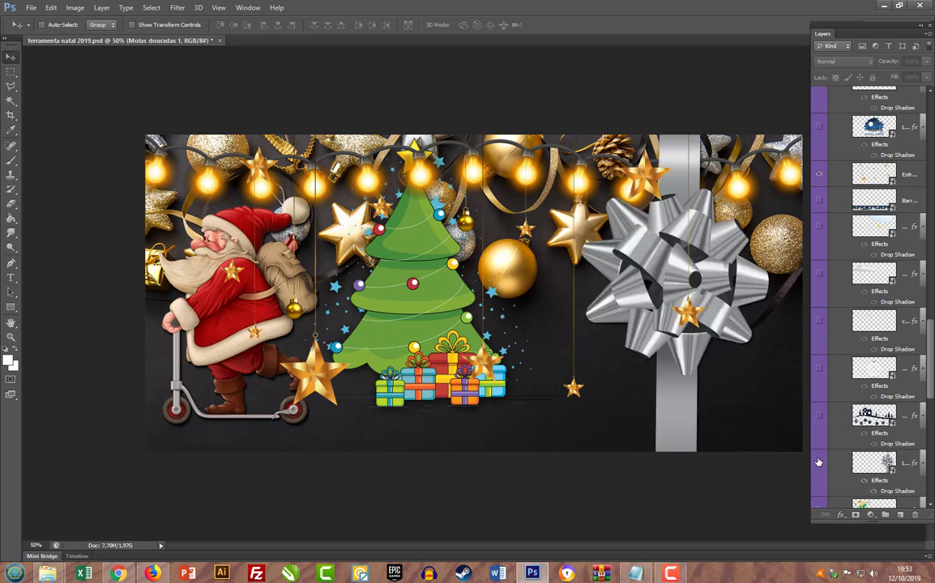
scroll(822, 422, "down", 3)
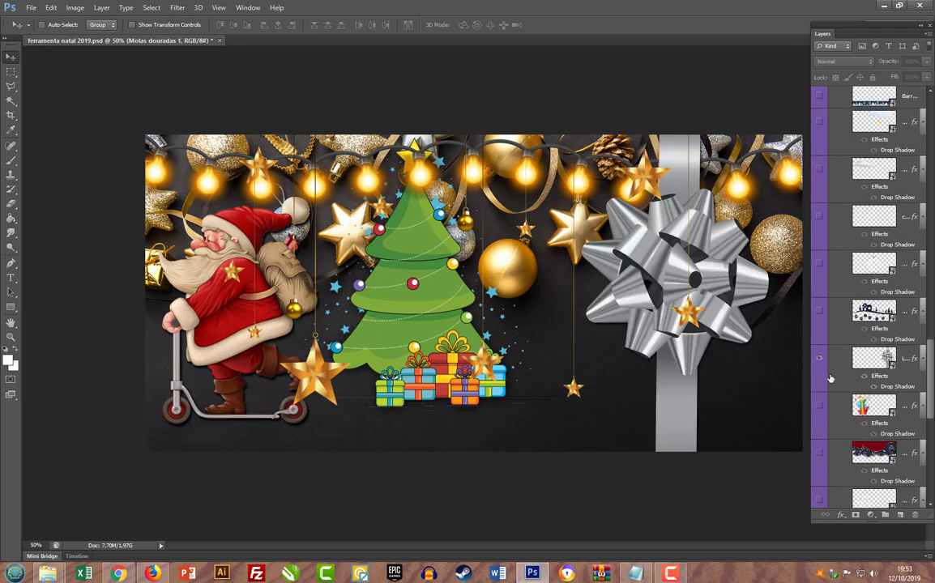
left_click(821, 405)
left_click(822, 405)
left_click(821, 456)
left_click(821, 456)
Preview the four overlays below the red ornamental border, from the faint one down to the large silver ribbon
scroll(822, 422, "down", 3)
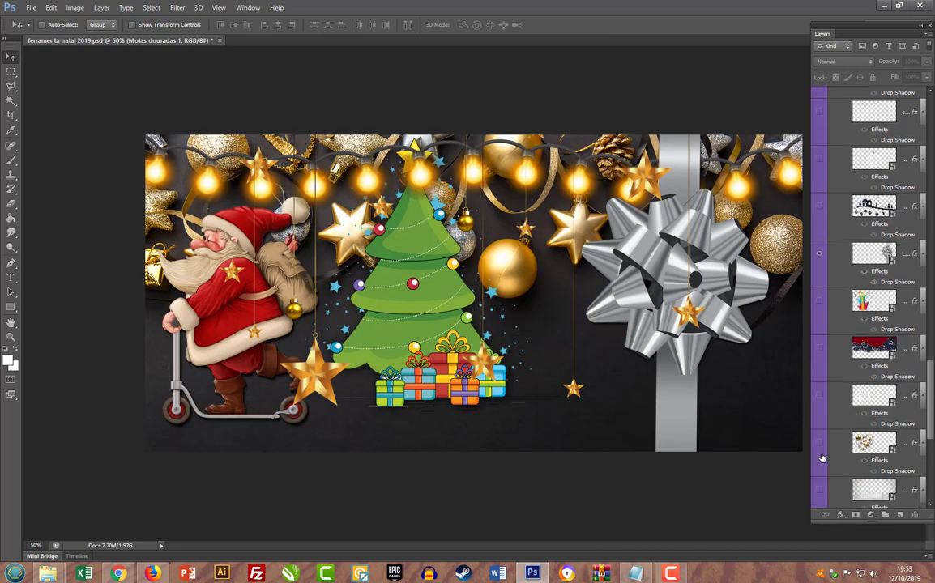
left_click(820, 397)
left_click(821, 396)
scroll(821, 389, "down", 2)
left_click(821, 366)
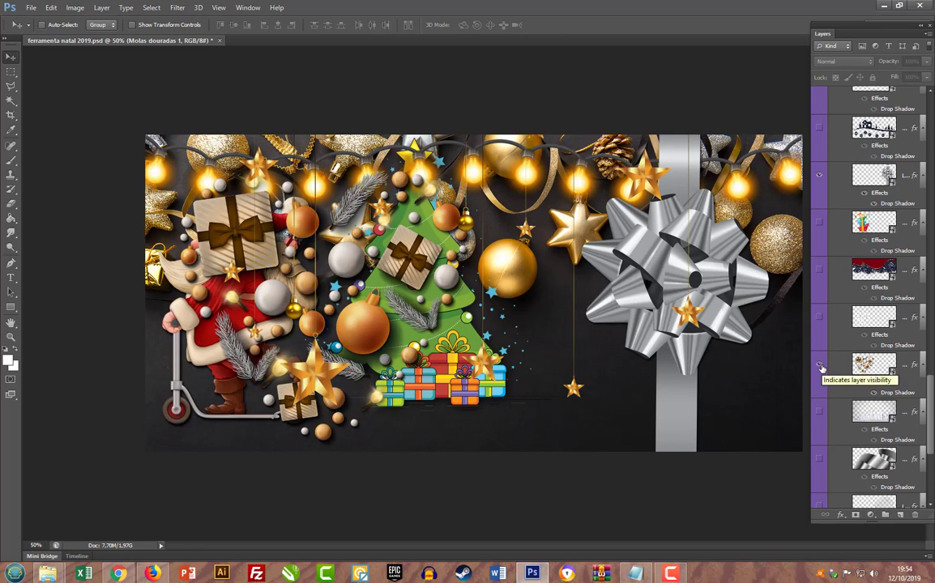
left_click(821, 366)
left_click(820, 414)
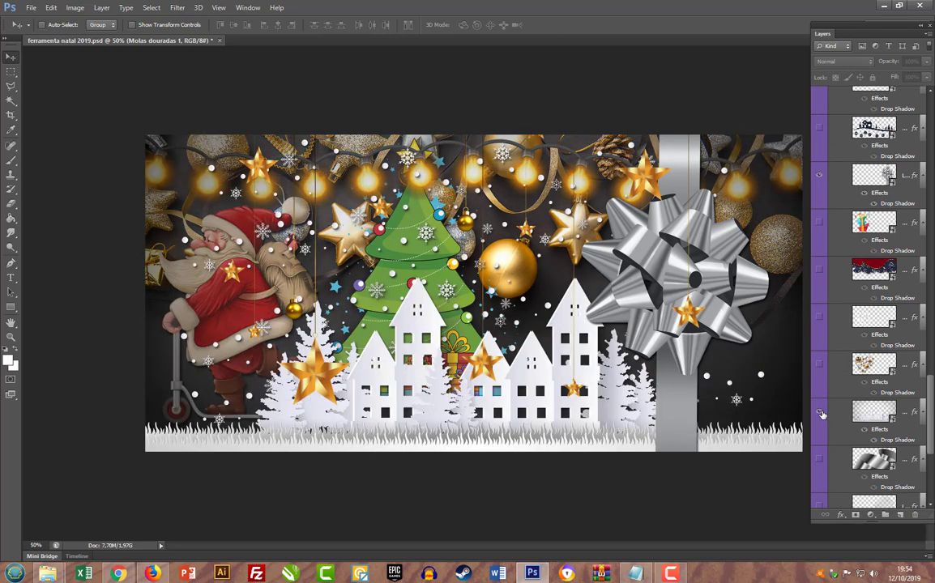
left_click(822, 415)
scroll(821, 413, "down", 1)
left_click(820, 411)
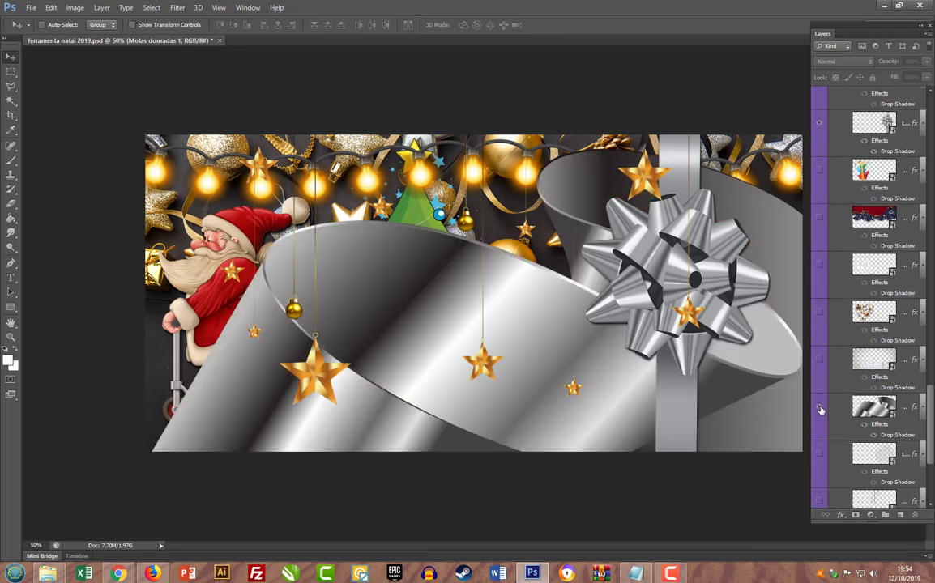
left_click(821, 411)
Show the round lens overlay, move it over the tree and presents, and hide it
scroll(821, 405, "down", 2)
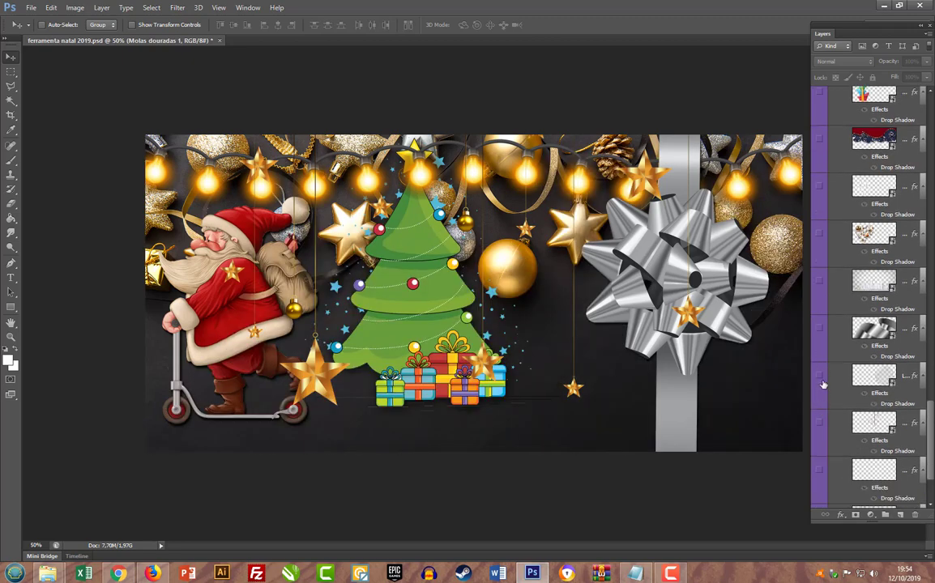
left_click(818, 377)
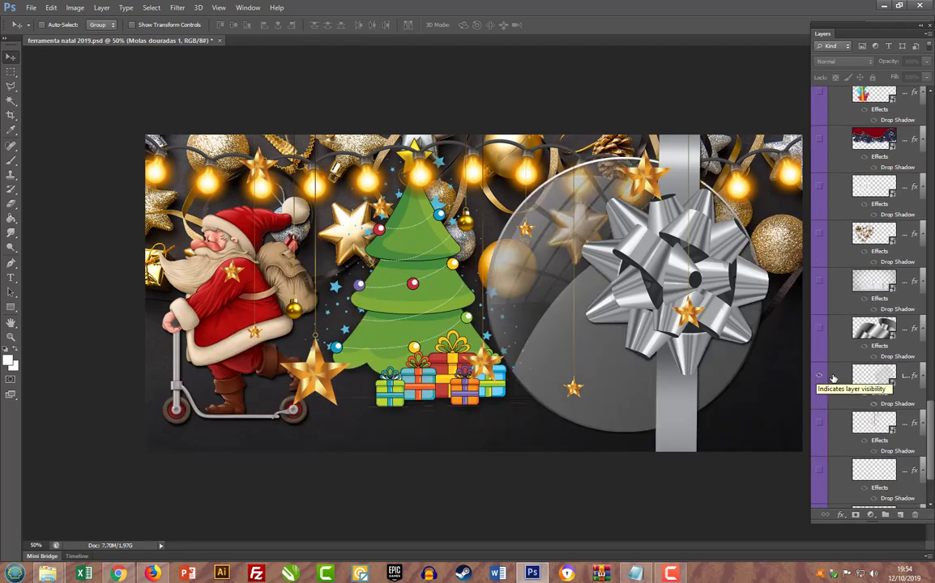
left_click(839, 377)
left_click_drag(623, 371, 490, 357)
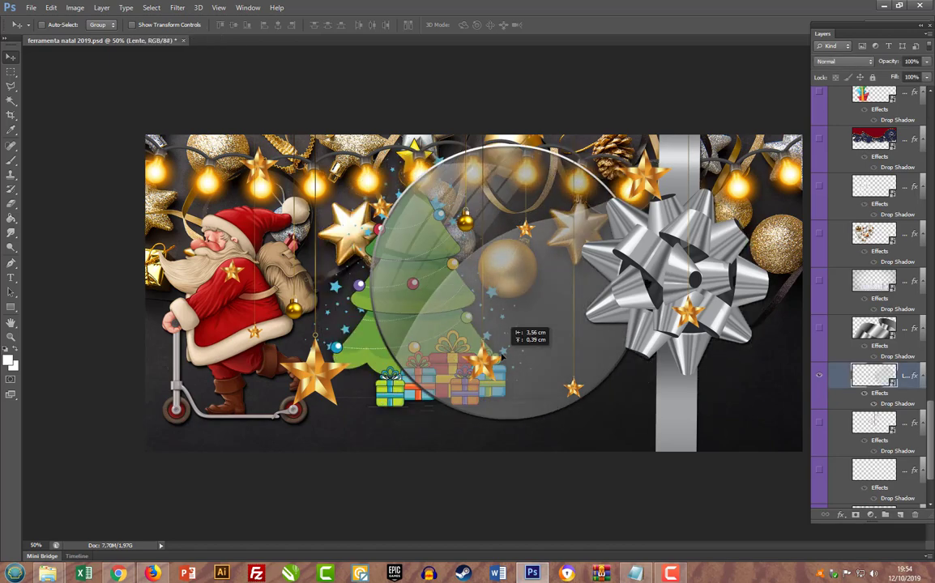
left_click(818, 375)
Preview the white outlined ornaments, the falling snow, and the red and green outlined ornaments overlays
left_click(819, 425)
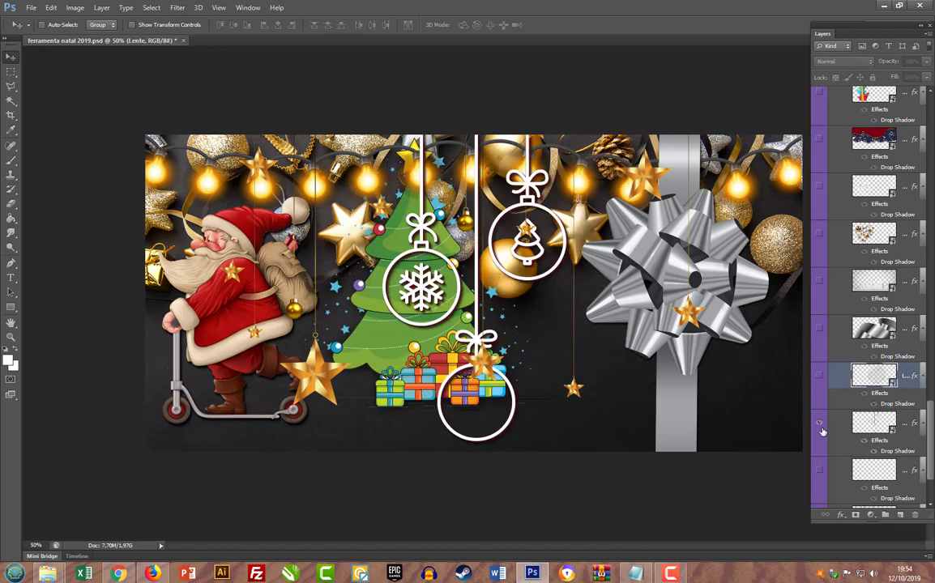
left_click(820, 425)
scroll(822, 414, "down", 3)
left_click(820, 393)
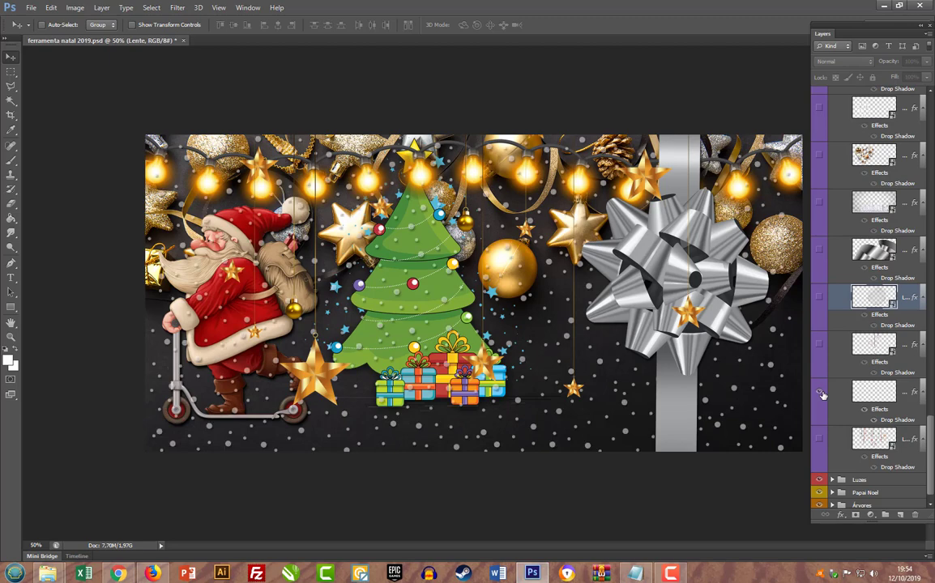
left_click(822, 395)
left_click(819, 441)
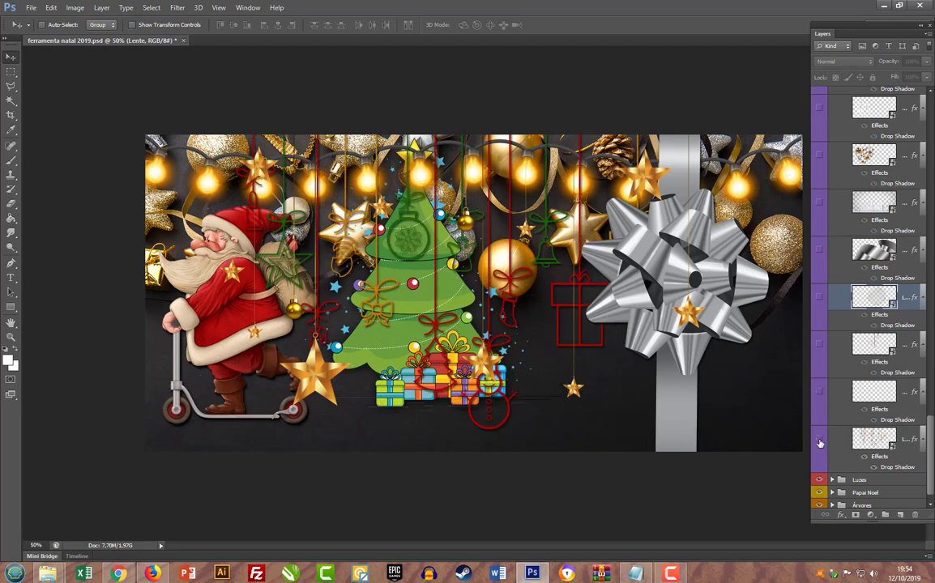
left_click(820, 441)
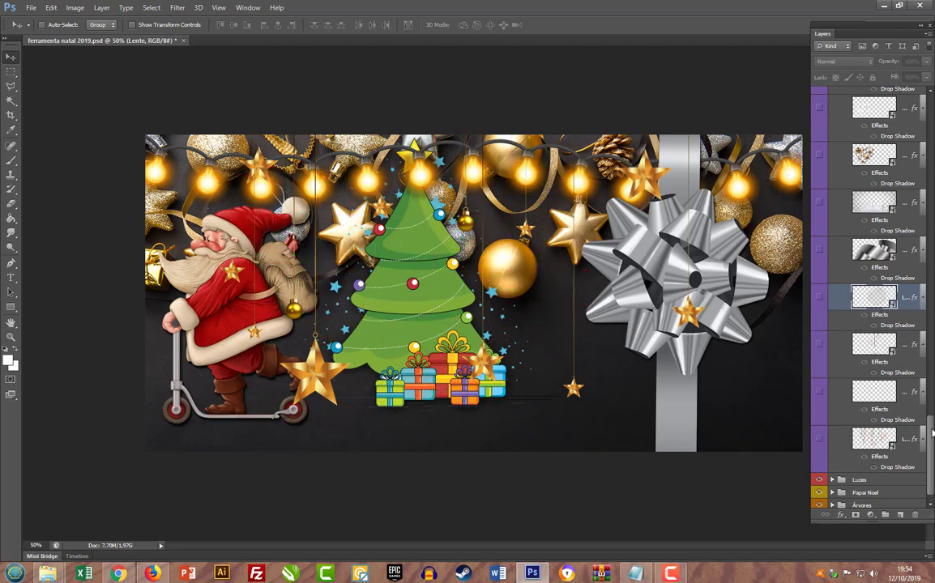
Shift the silver bow a little closer to the banner's right edge
left_click_drag(932, 433, 895, 357)
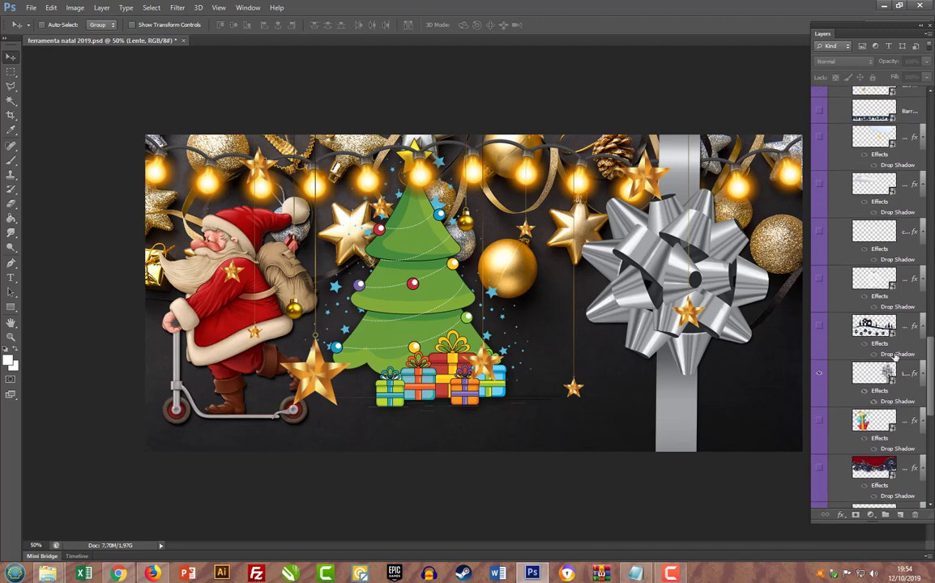
left_click(830, 377)
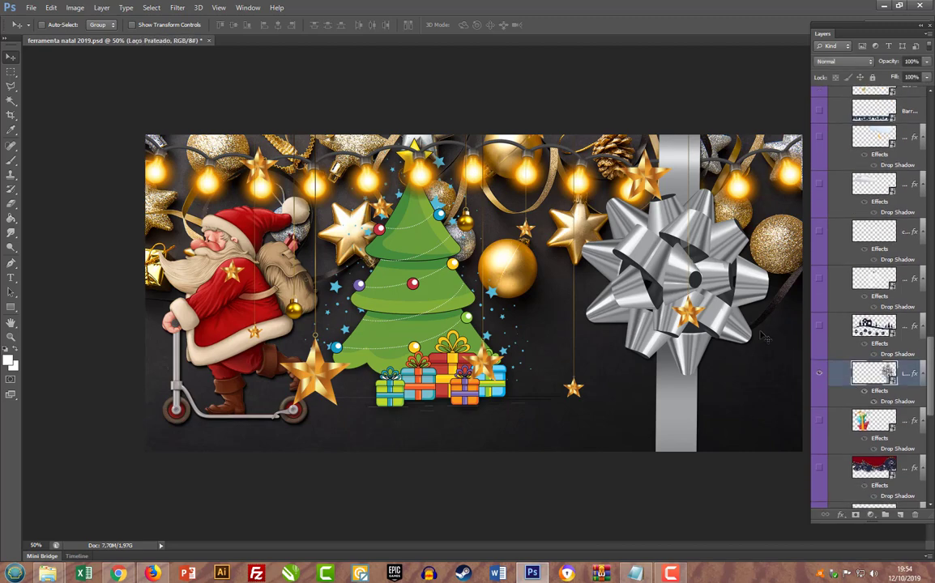
left_click_drag(737, 275, 766, 275)
Hide the hanging gold stars overlay and show it again to check its effect on the banner
scroll(851, 348, "up", 3)
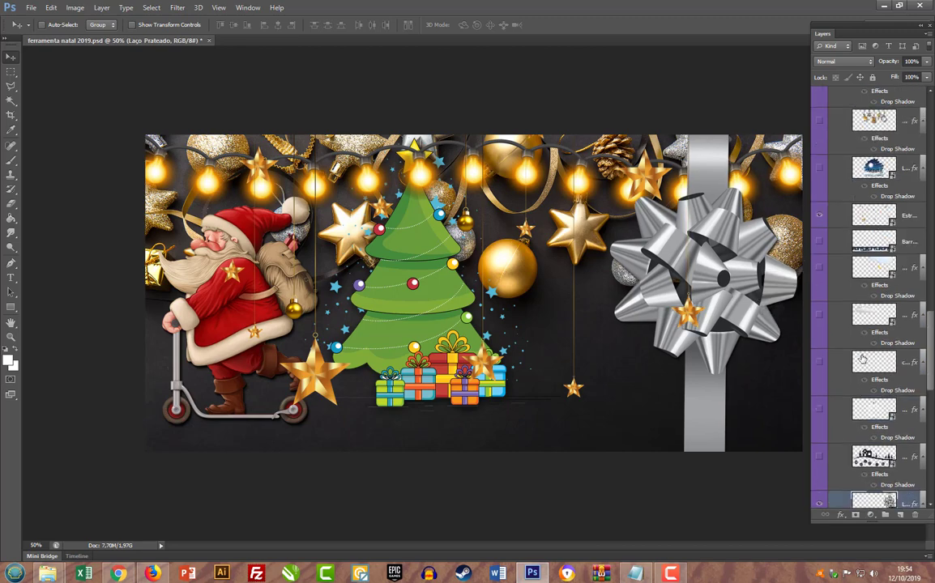
scroll(861, 359, "up", 2)
left_click(820, 295)
left_click(821, 296)
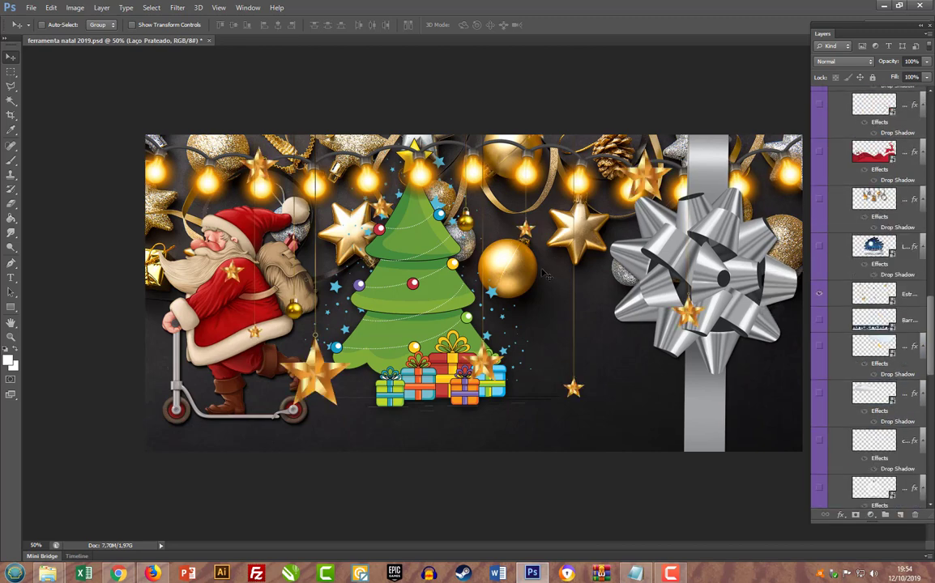
Collapse the Sobreposições group, expand Bolas e Balões, and preview its first three balloon layers one at a time
left_click_drag(930, 338, 930, 130)
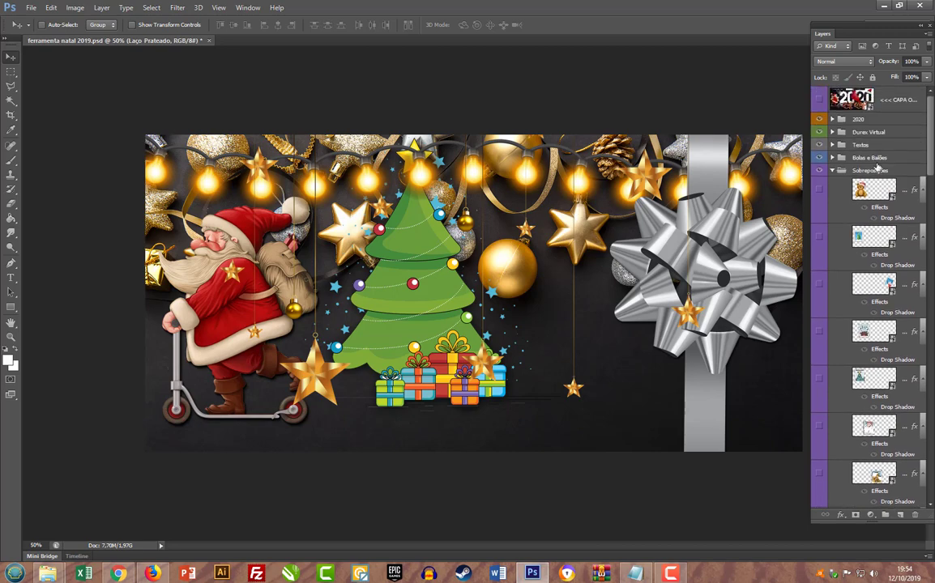
left_click(832, 171)
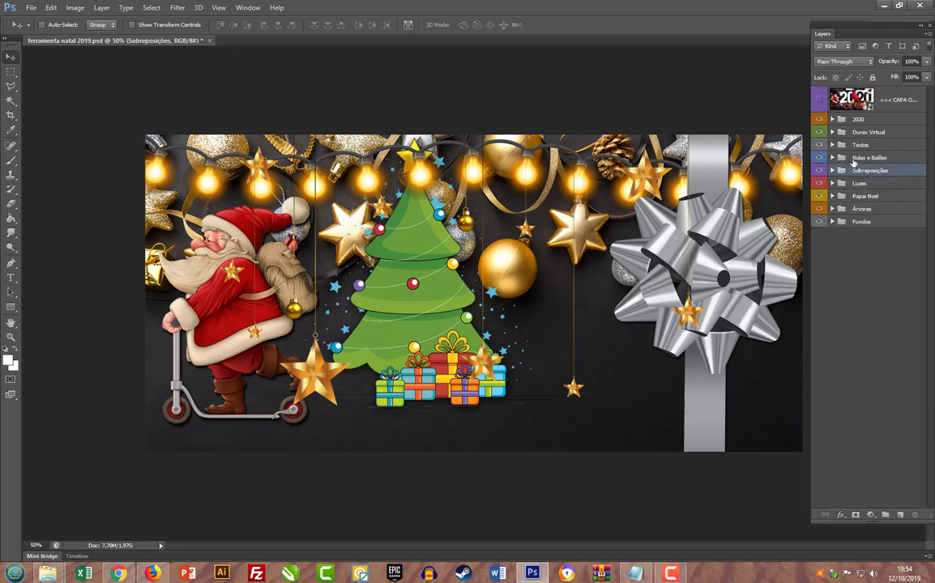
left_click(832, 158)
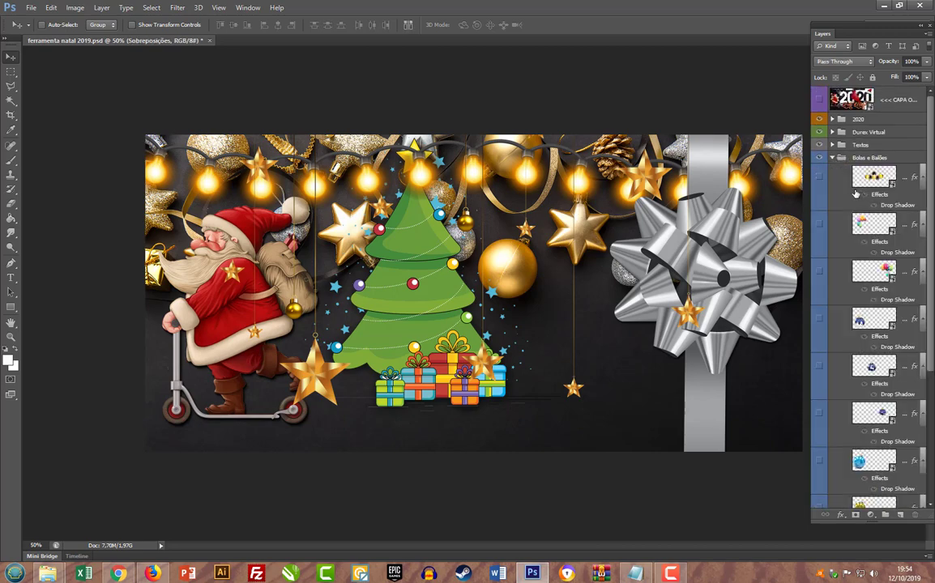
left_click(820, 178)
left_click(820, 177)
left_click(820, 224)
left_click(820, 225)
left_click(819, 271)
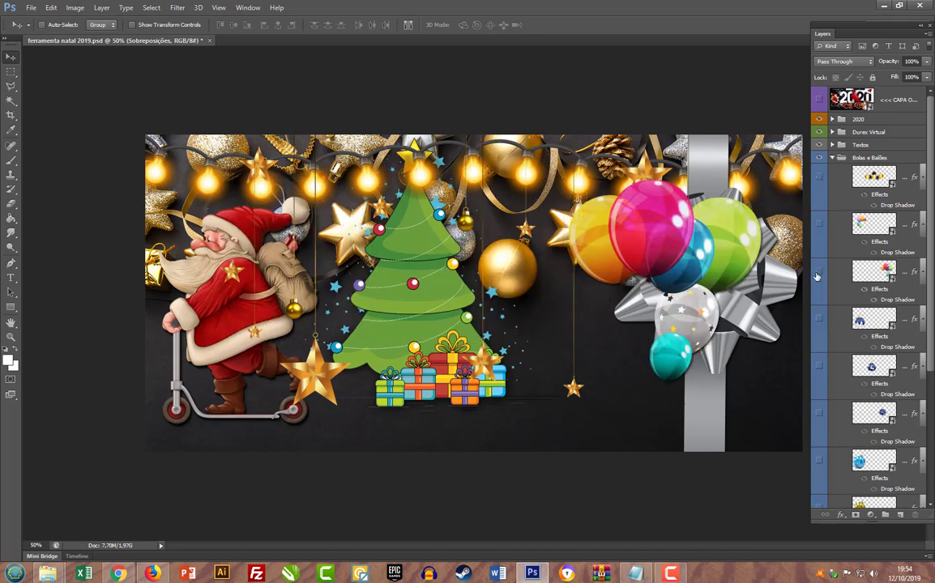
left_click(820, 272)
Preview the three dark blue ornament layers in the Bolas e Balões group one after another
scroll(830, 269, "down", 2)
left_click(820, 243)
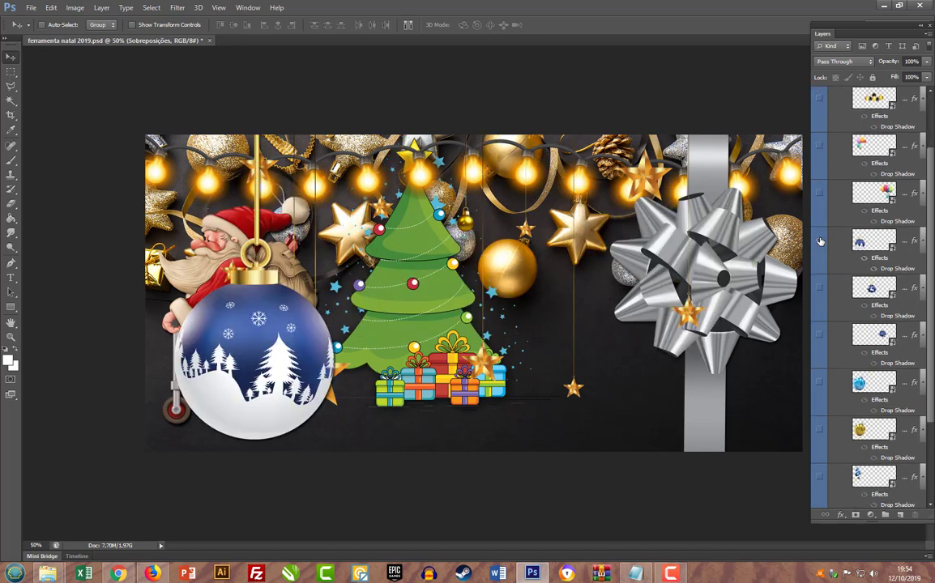
left_click(820, 243)
left_click(820, 287)
left_click(820, 287)
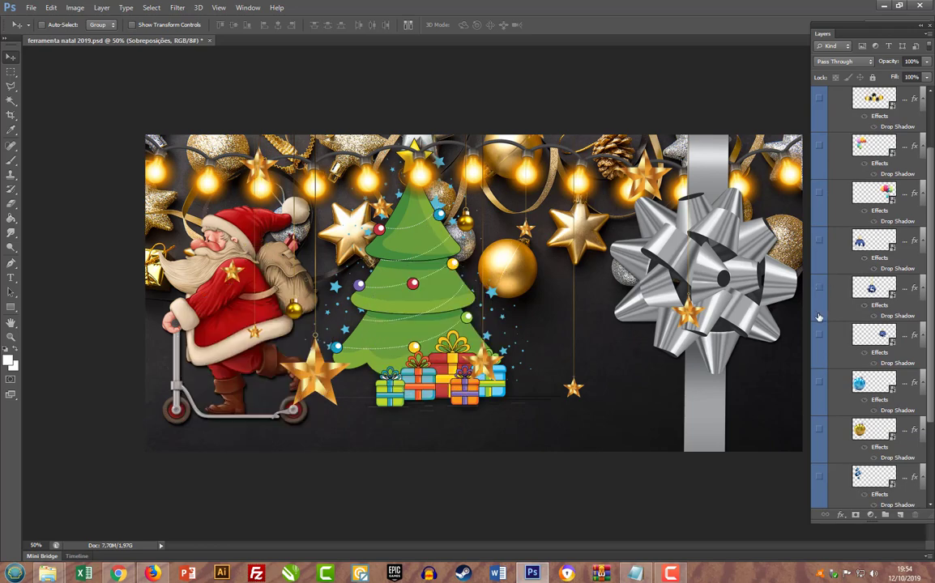
left_click(818, 337)
left_click(818, 338)
scroll(818, 338, "down", 3)
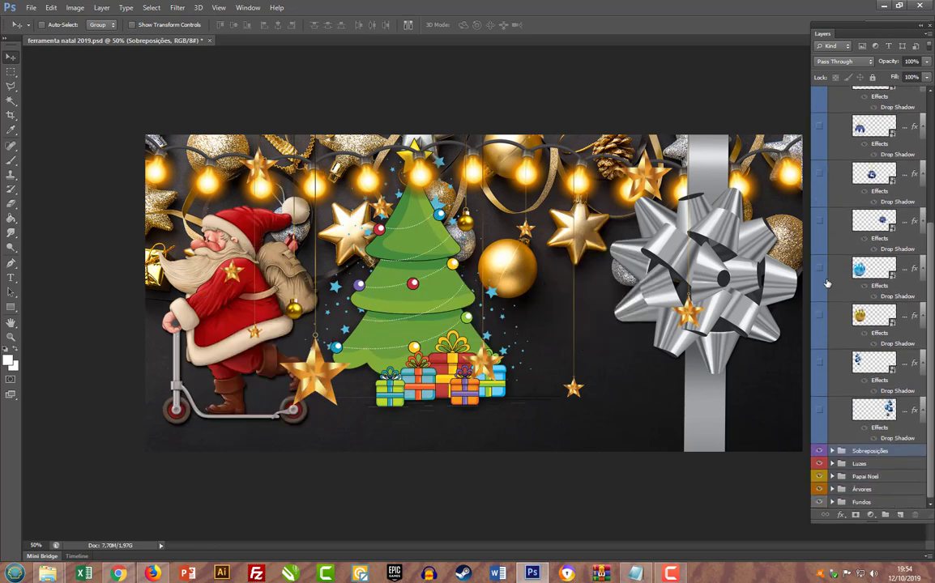
Preview the light blue ornament, the gold ornament, and the two blue ornament cluster layers in turn
left_click(820, 269)
left_click(820, 270)
left_click(819, 316)
left_click(819, 315)
left_click(819, 364)
left_click(820, 368)
left_click(819, 413)
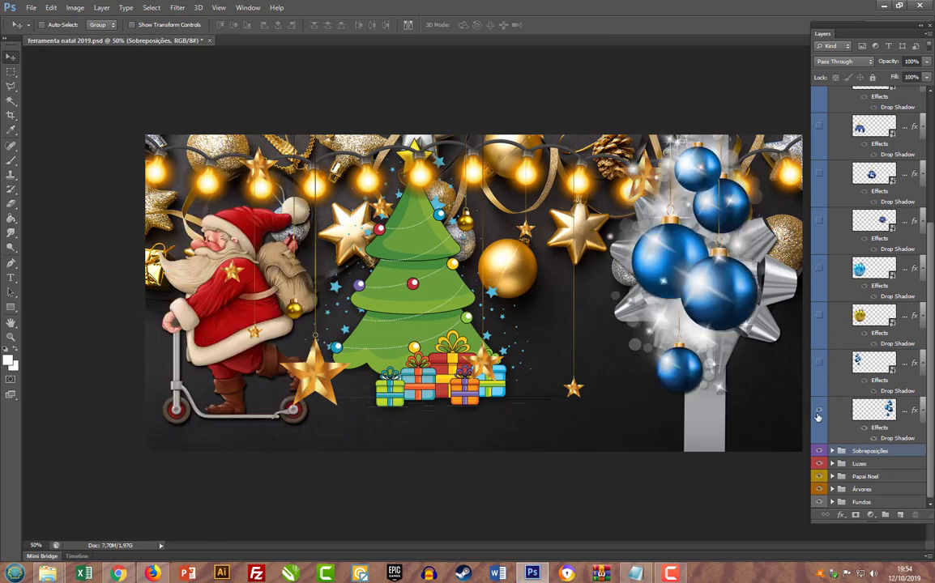
left_click(818, 413)
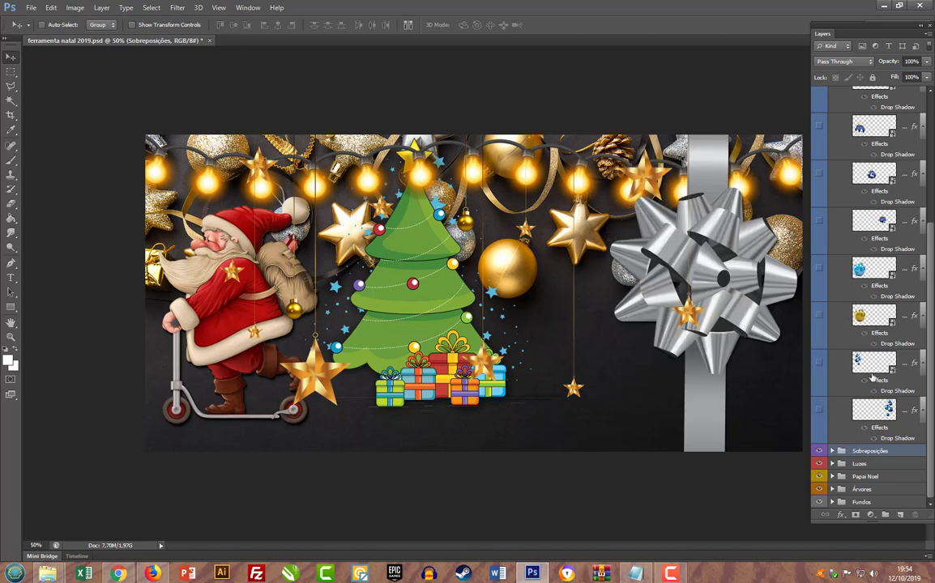
Collapse Bolas e Balões, expand Textos, and preview the Prateado com borda dourada and Azul com borda dourada text styles
left_click_drag(931, 263, 932, 213)
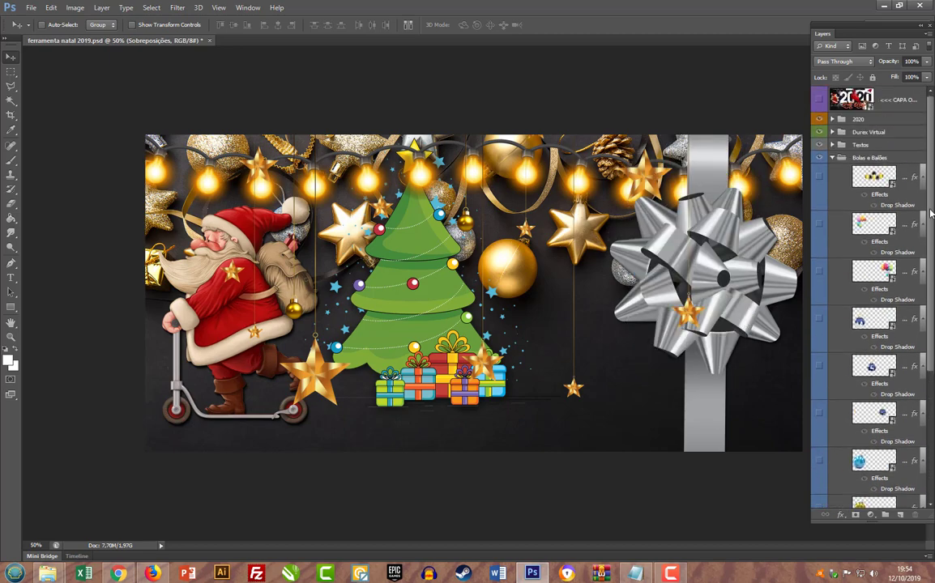
left_click(833, 158)
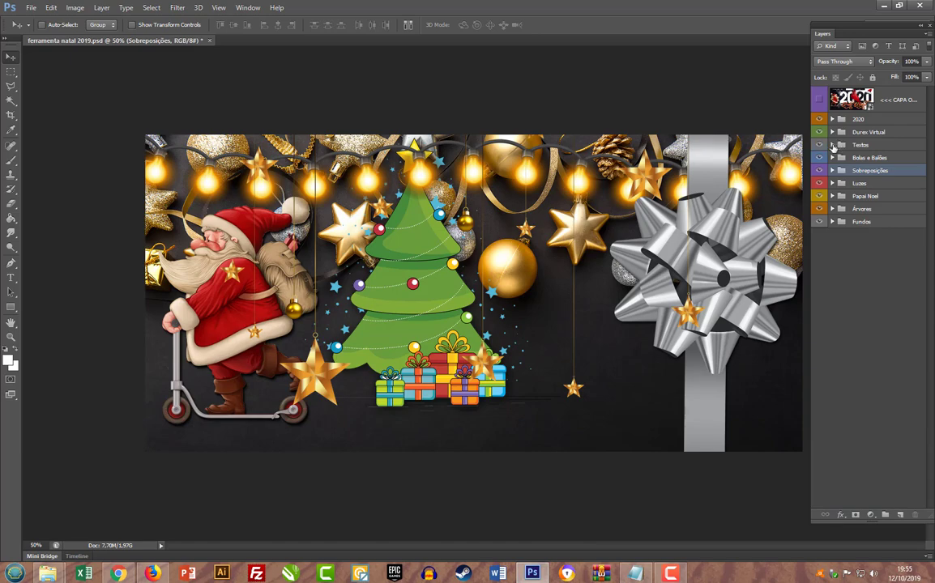
left_click(832, 145)
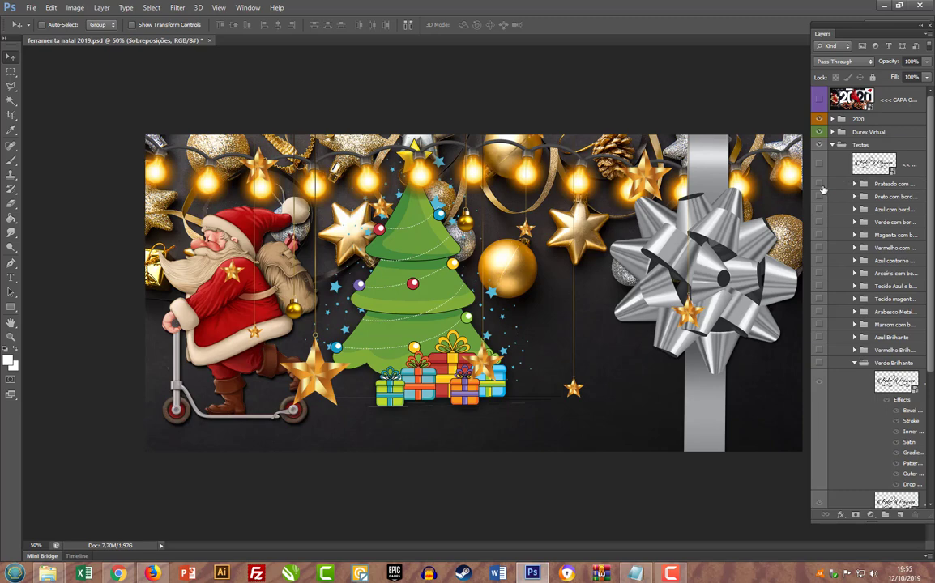
left_click_drag(808, 186, 734, 186)
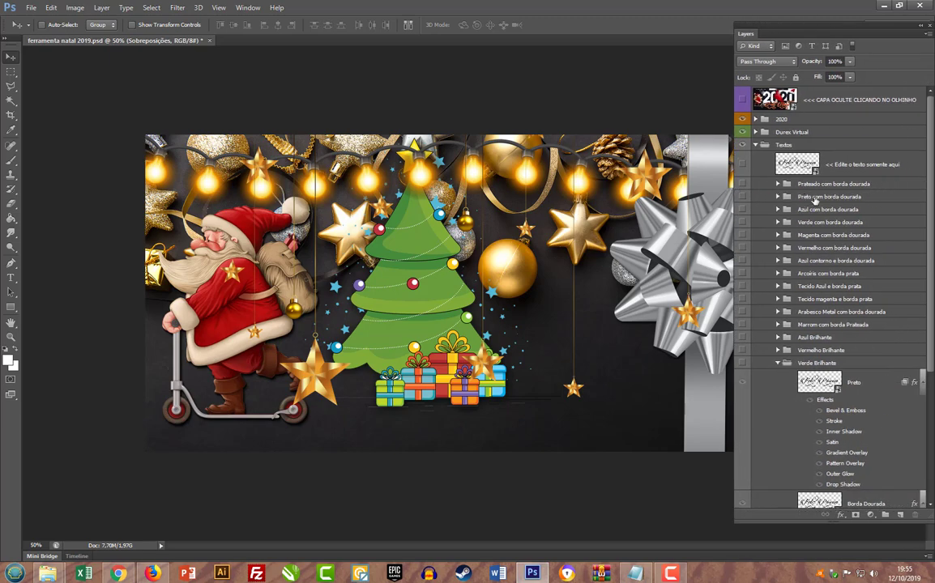
left_click(743, 185)
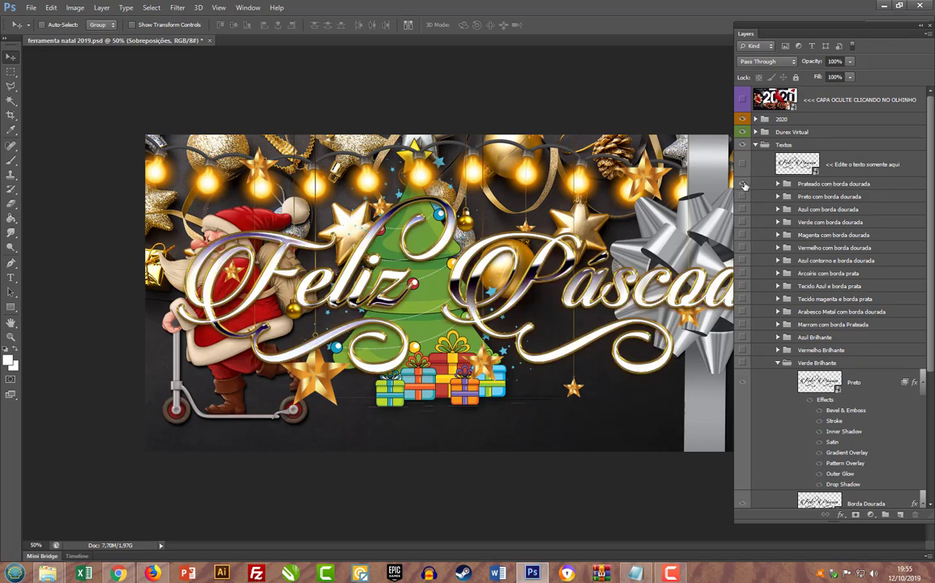
left_click(742, 184)
left_click(743, 209)
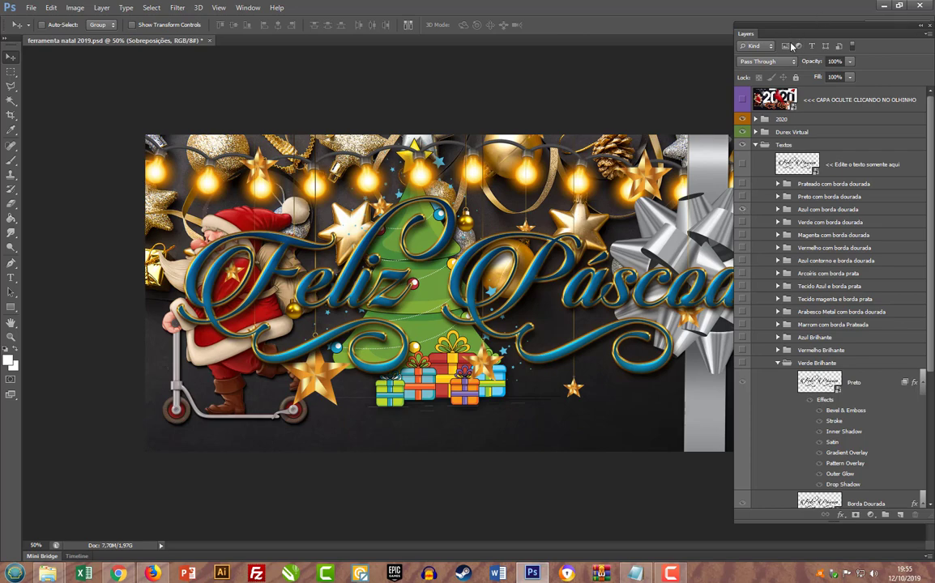
left_click_drag(732, 47, 794, 48)
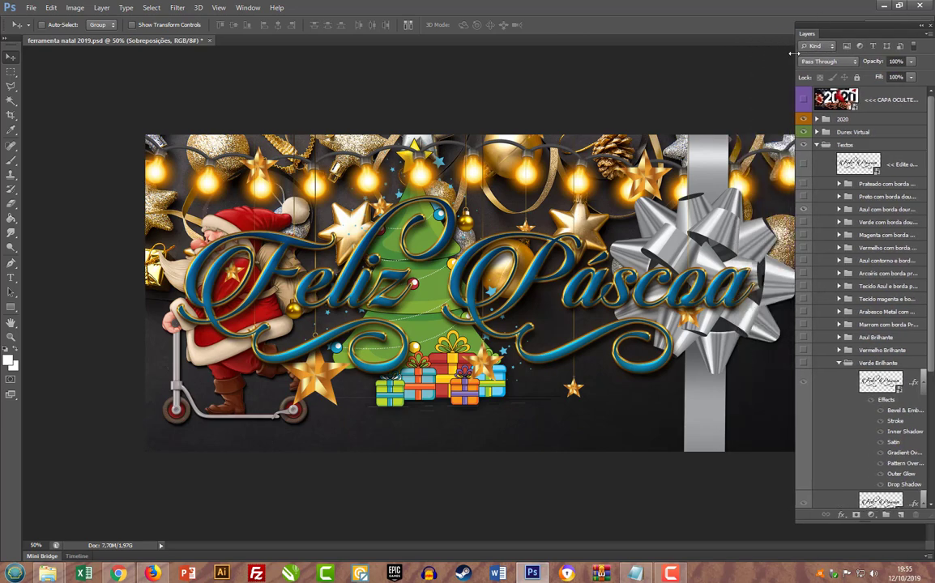
left_click(806, 209)
Preview the green, magenta and red text styles with gold border, plus the Azul contorno e borda dourada style
left_click(806, 222)
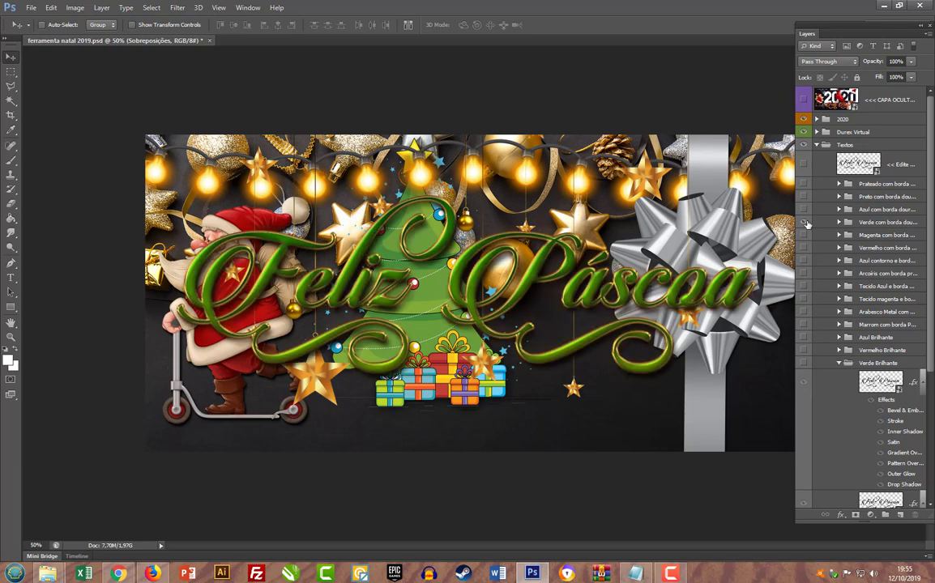
left_click(806, 222)
left_click(806, 235)
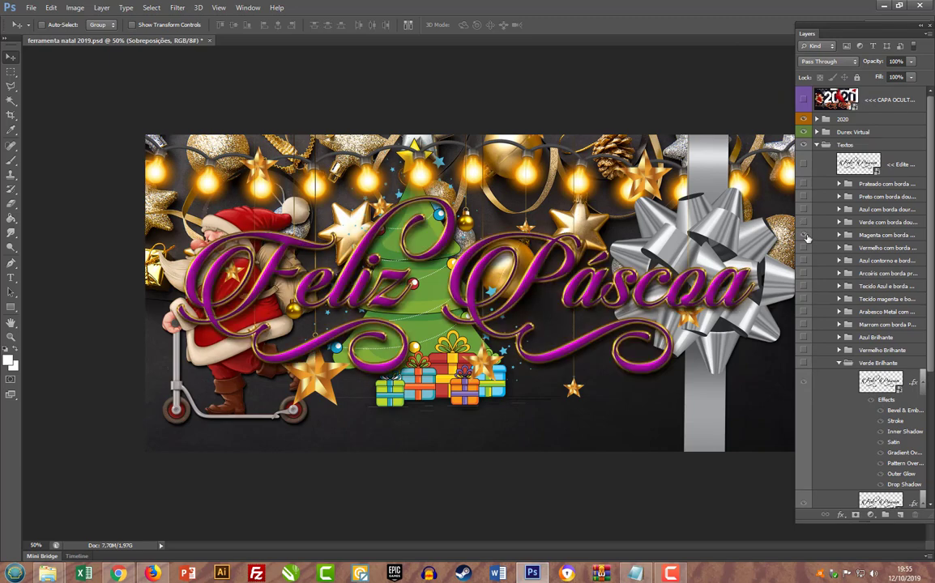
left_click(806, 235)
left_click(804, 248)
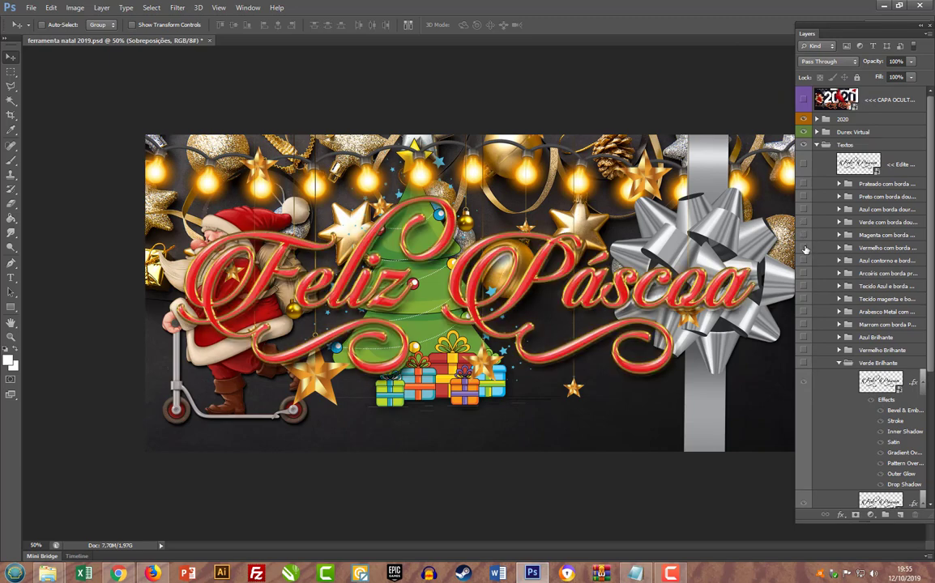
left_click(805, 249)
left_click(804, 261)
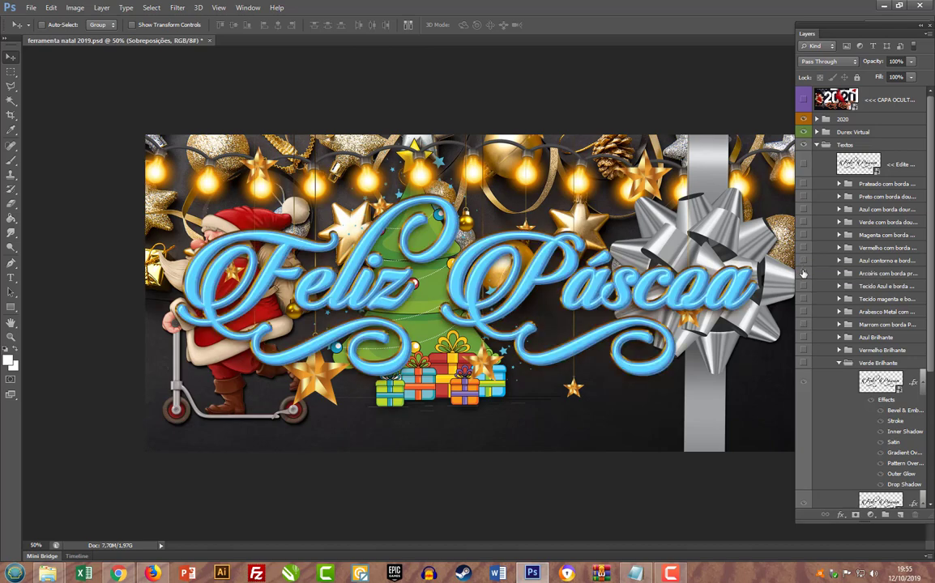
left_click(804, 261)
Preview the Arcoíris com borda prata, Tecido Azul, Tecido magenta, Arabesco Metal and Marrom com borda Prateada text styles
left_click(802, 274)
left_click(803, 274)
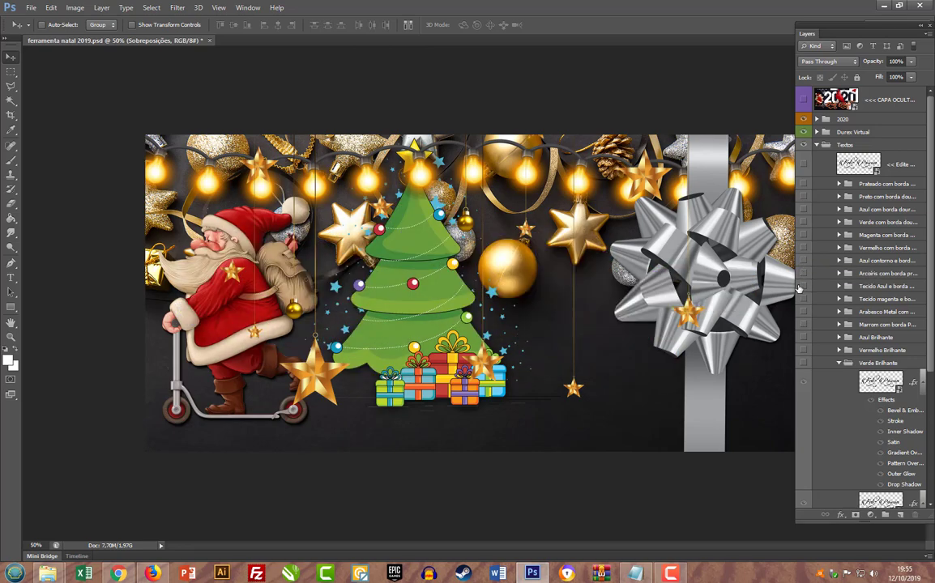
left_click(802, 287)
left_click(802, 288)
left_click(803, 300)
left_click(802, 305)
left_click(803, 313)
left_click(803, 313)
left_click(804, 326)
left_click(803, 326)
Preview the Azul Brilhante, Vermelho Brilhante and Verde Brilhante text styles, leaving all of them hidden
left_click(803, 338)
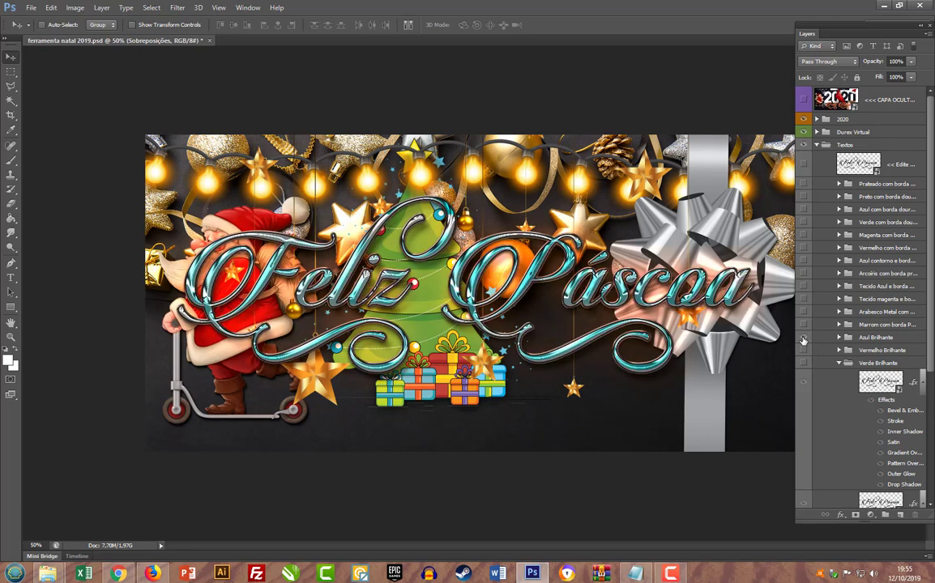
left_click(803, 339)
left_click(803, 351)
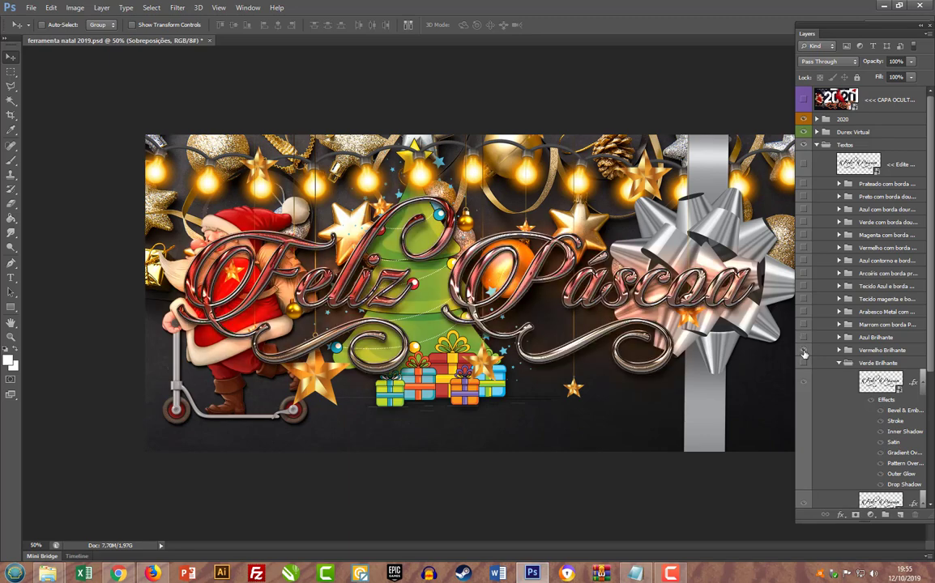
left_click(804, 351)
left_click(804, 364)
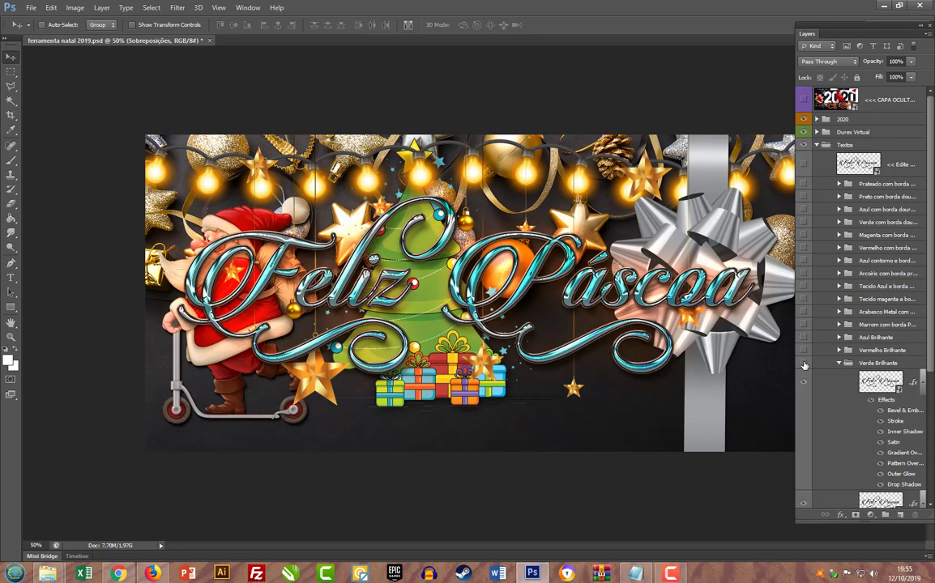
left_click(804, 364)
left_click(803, 350)
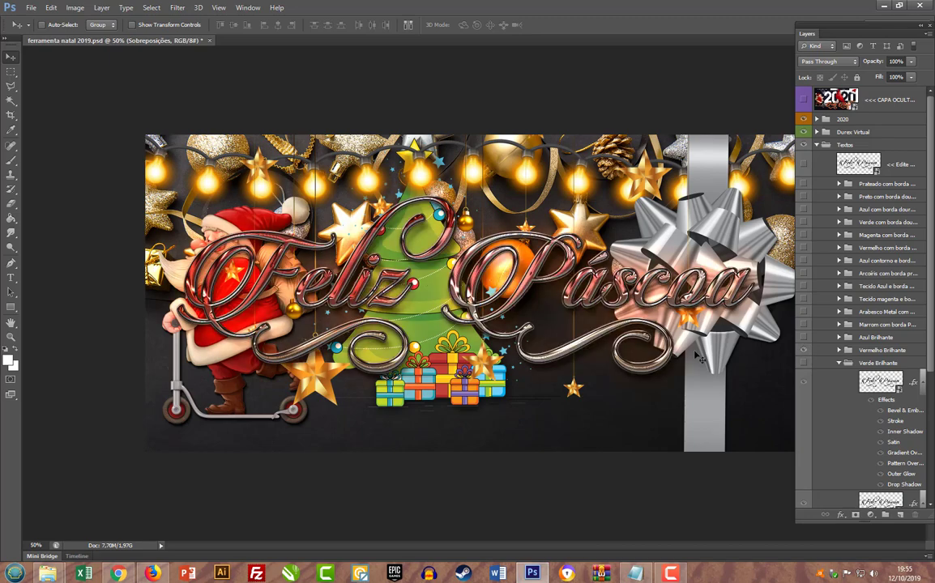
left_click(803, 350)
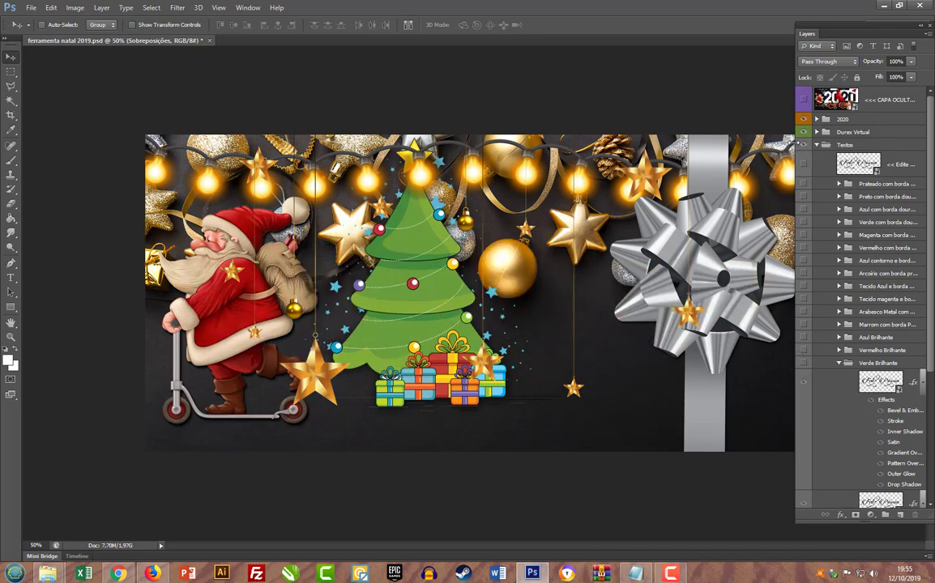
Open the "<< Edite o texto somente aqui" smart object for editing and fit its whole canvas in view
left_click_drag(793, 142, 689, 143)
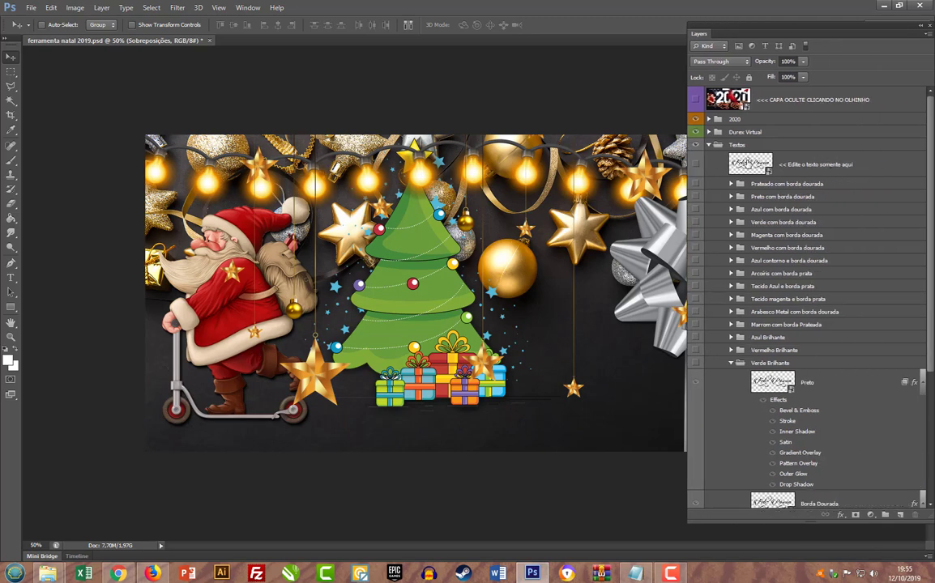
double_click(750, 163)
left_click(470, 221)
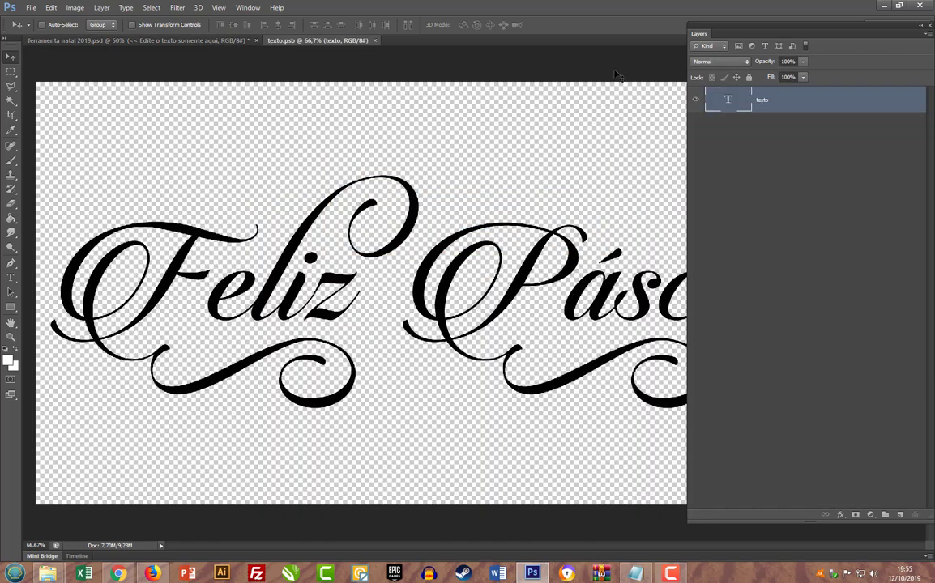
left_click_drag(726, 28, 766, 32)
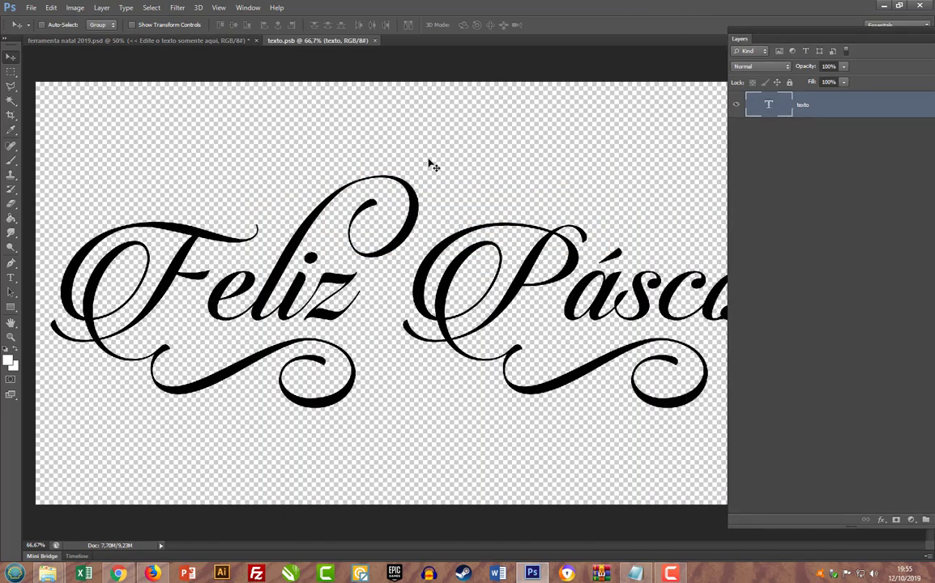
key("ctrl+0")
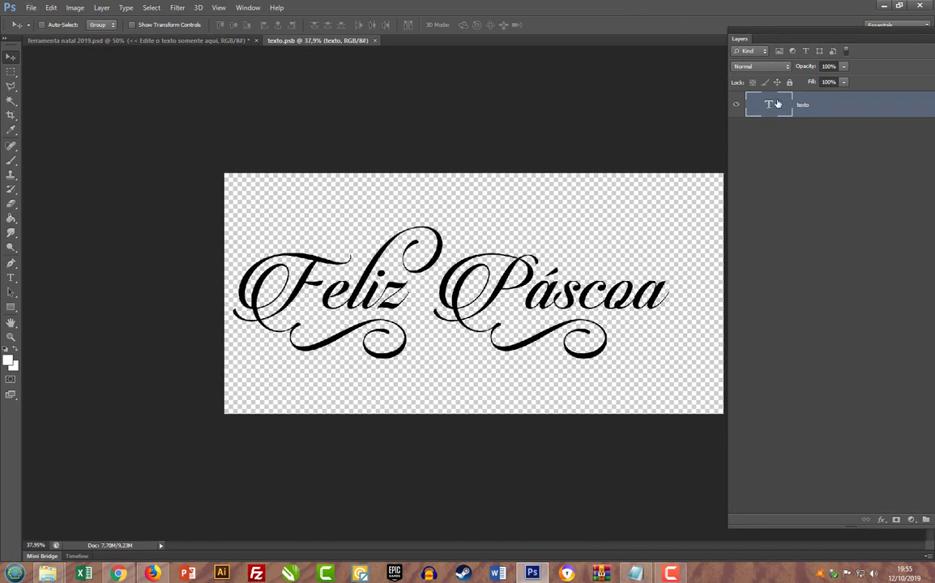
Replace the text "Feliz Páscoa" with the person's first name, then save and close texto.psb
double_click(774, 104)
type("Jefferson")
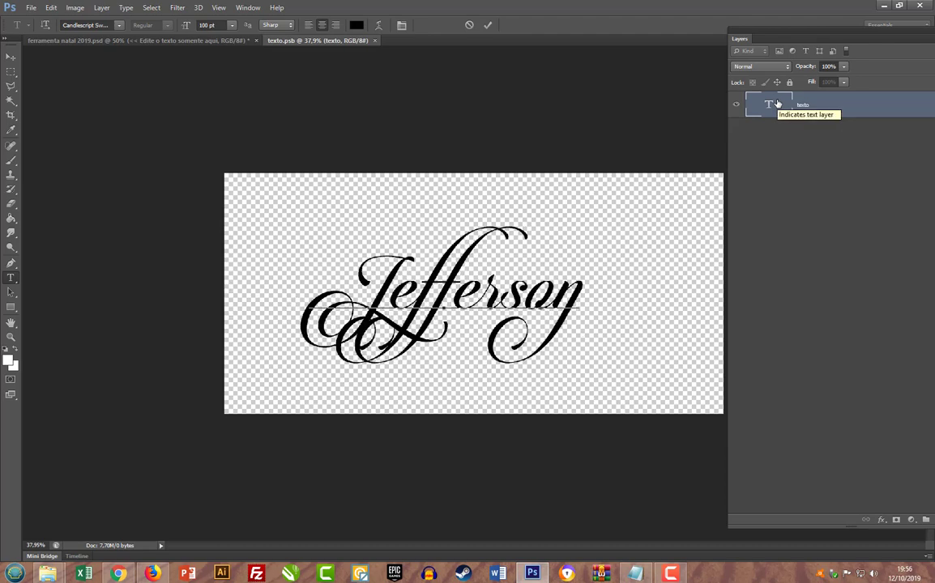
left_click(11, 56)
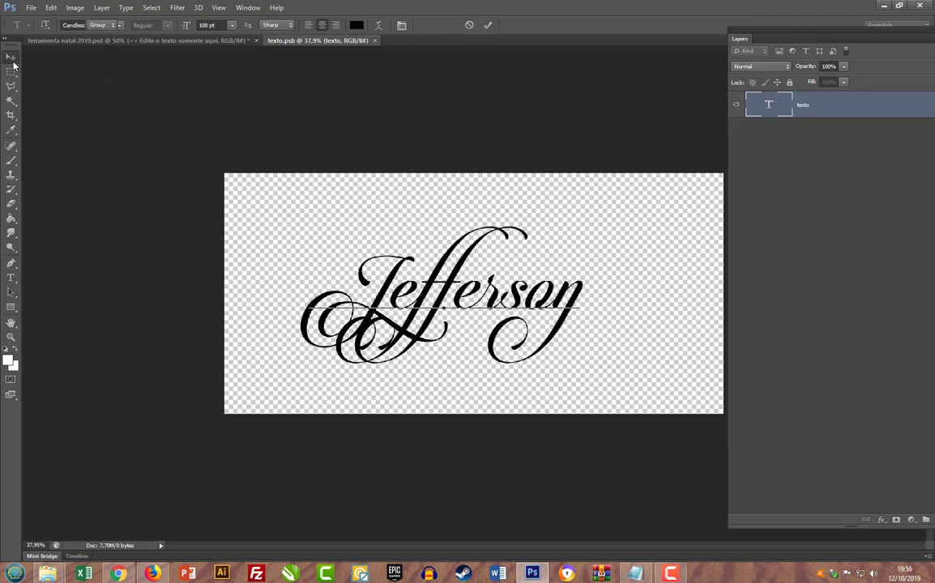
left_click(378, 41)
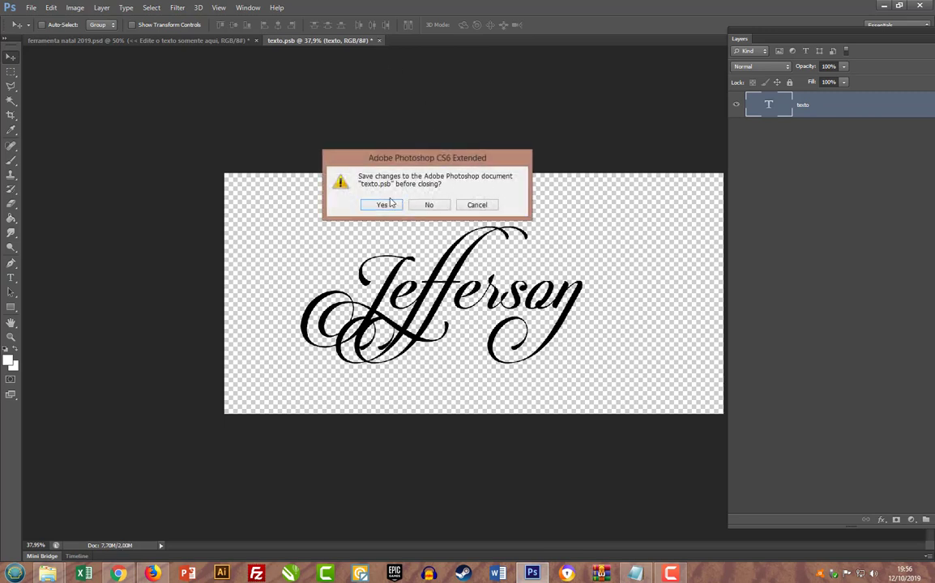
left_click(383, 205)
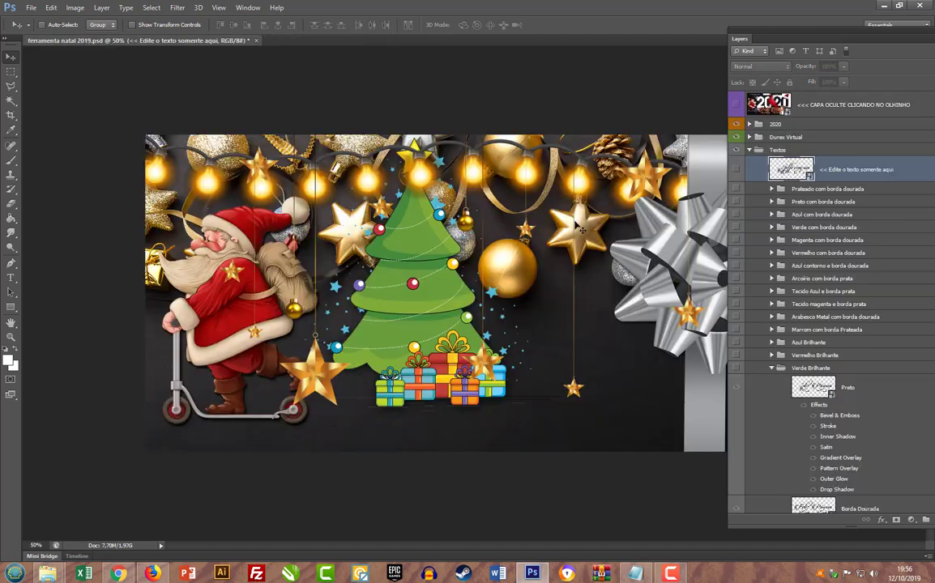
Preview the Prateado, Preto, Azul and Verde com borda dourada text styles on the edited name, hiding each one again
left_click(737, 189)
left_click(736, 189)
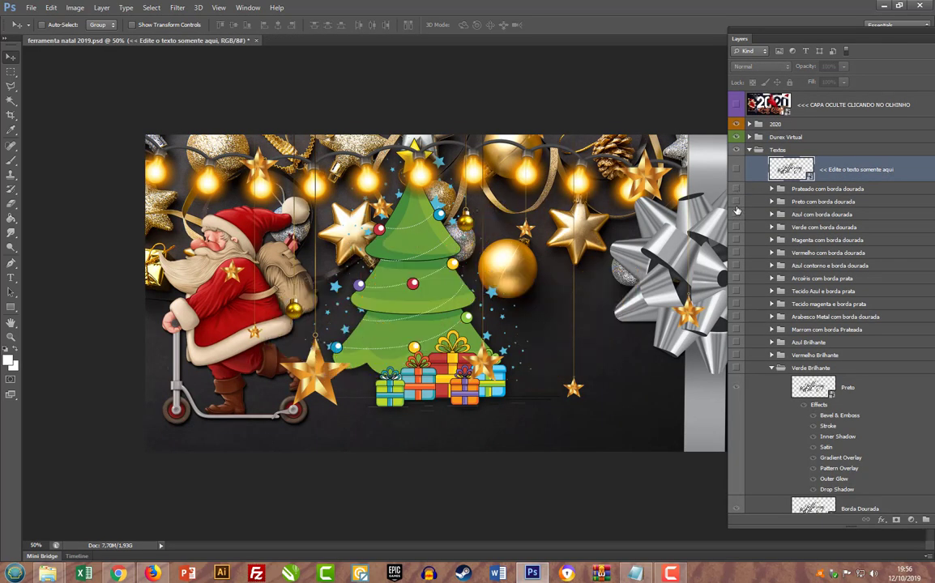
left_click(736, 202)
left_click(736, 202)
left_click(735, 215)
left_click(736, 215)
left_click(735, 228)
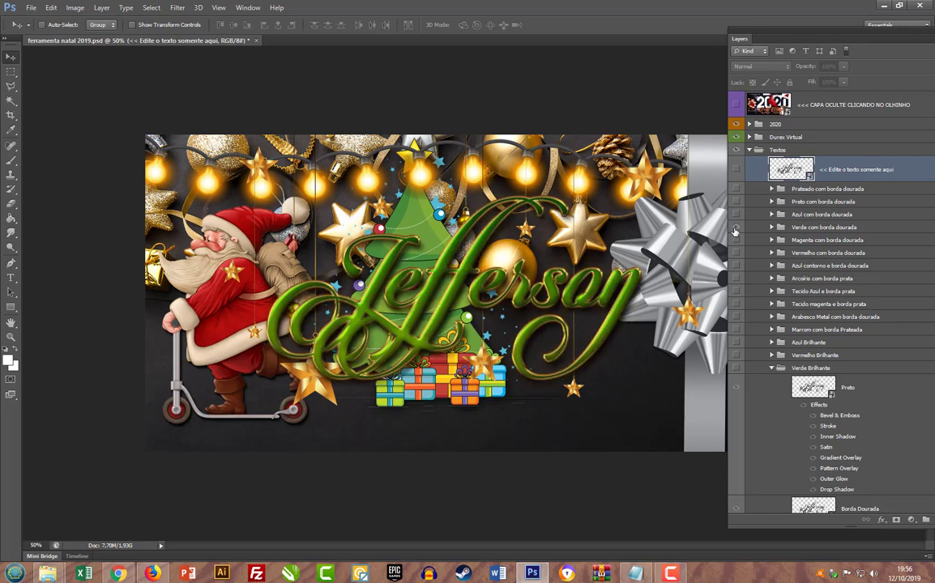
left_click(735, 228)
Preview the Magenta com borda dourada, Vermelho com borda dourada, Azul contorno e borda dourada and Arcoíris com borda prata text styles
left_click(736, 239)
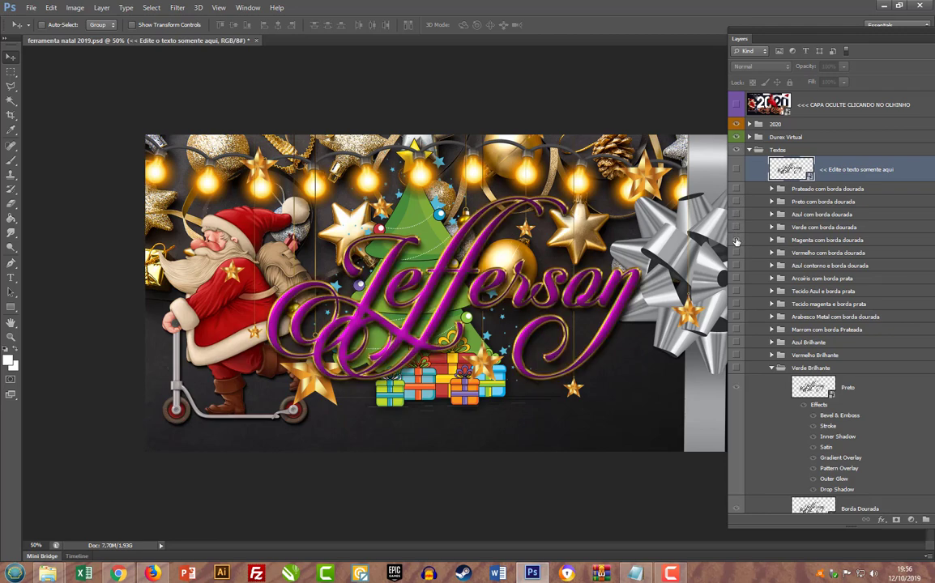
left_click(735, 241)
left_click(736, 253)
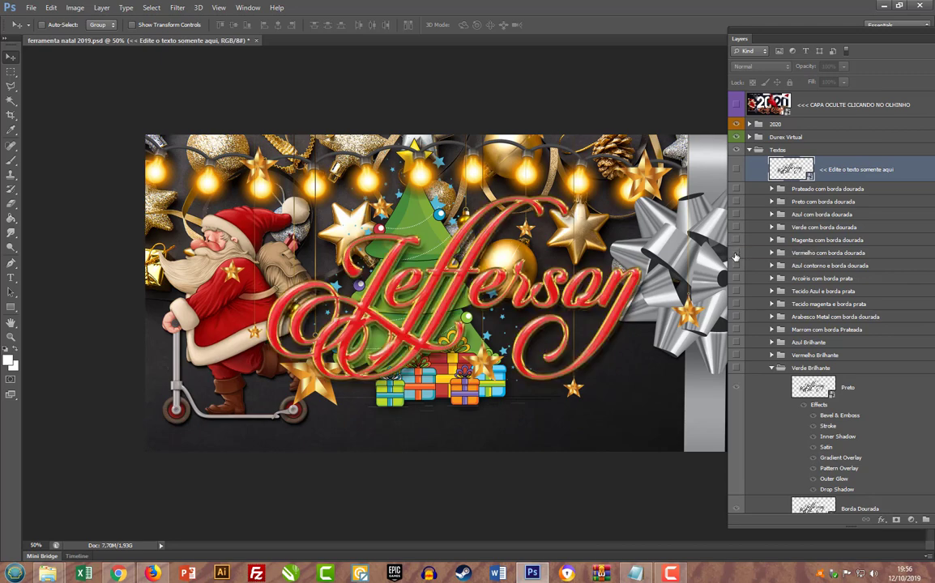
left_click(735, 255)
left_click(734, 265)
left_click(735, 266)
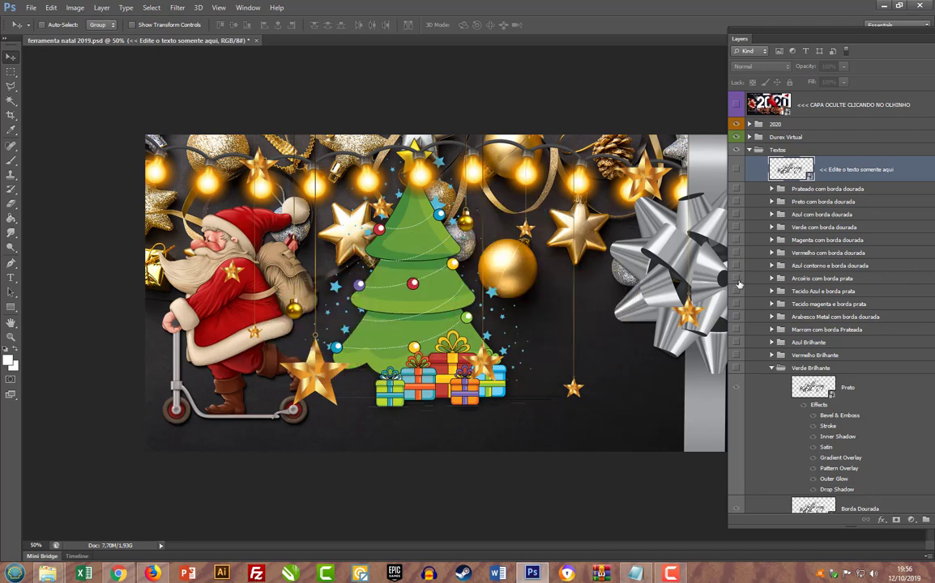
left_click(737, 279)
left_click(736, 279)
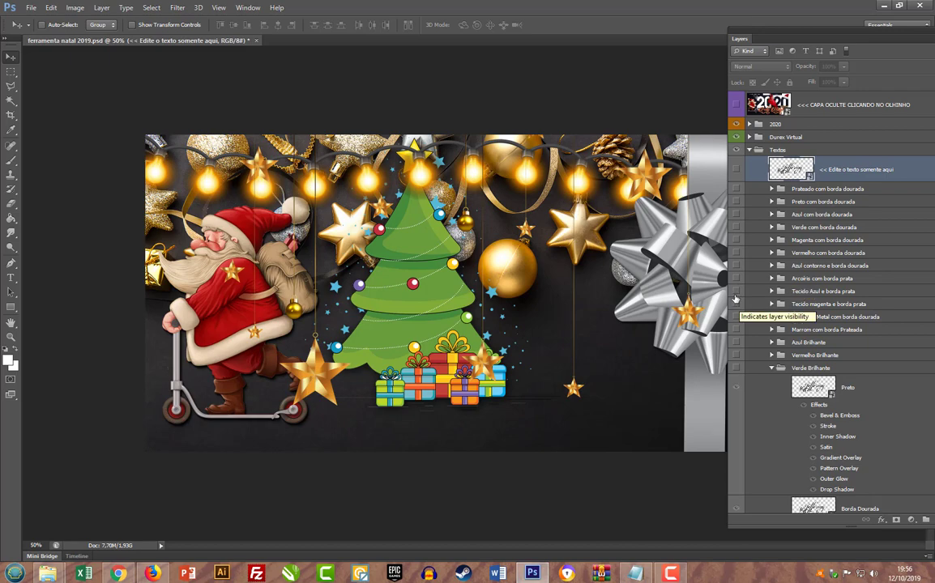
Preview the Tecido Azul, Tecido magenta, Arabesco Metal and Marrom com borda Prateada text styles, and leave Azul Brilhante shown
left_click(735, 296)
left_click(735, 297)
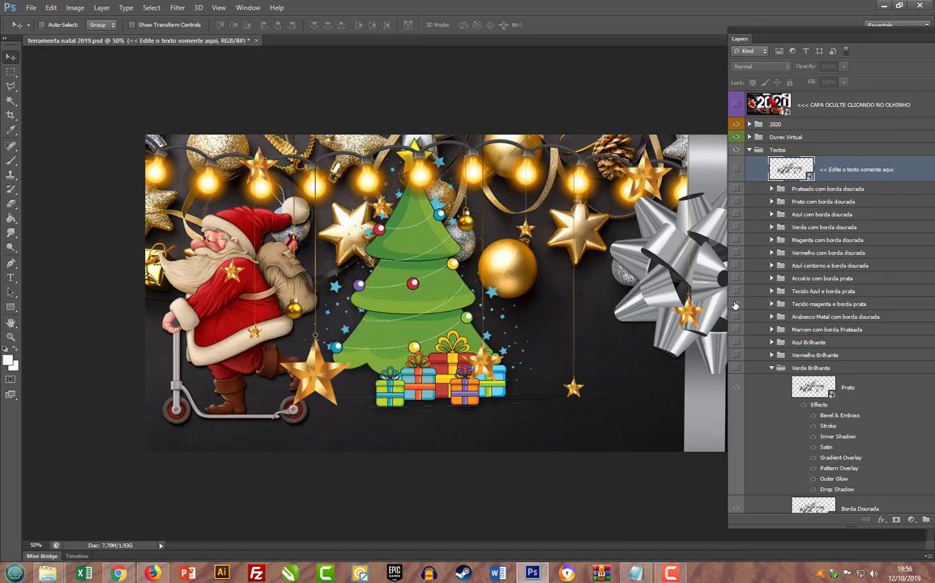
left_click(734, 305)
left_click(734, 305)
left_click(736, 317)
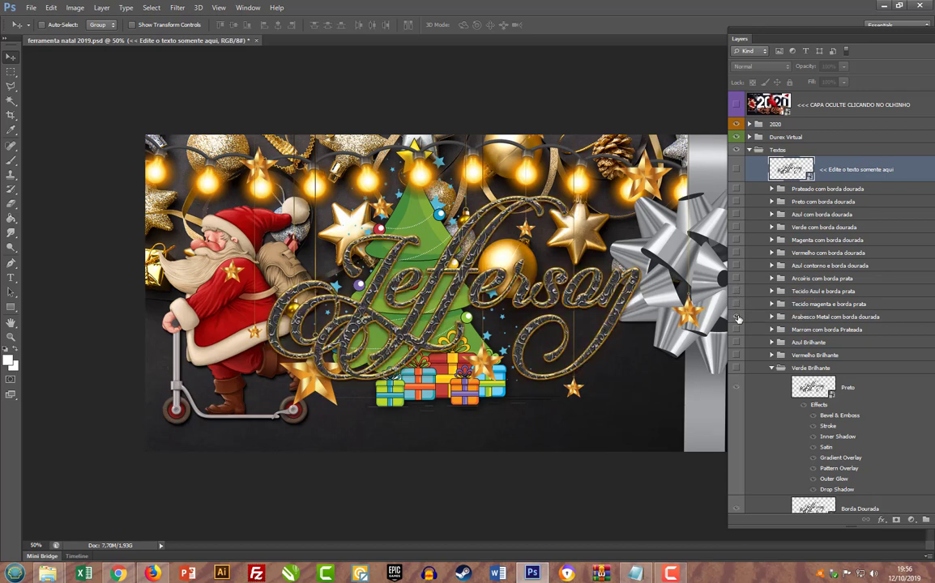
left_click(736, 317)
left_click(735, 330)
left_click(735, 330)
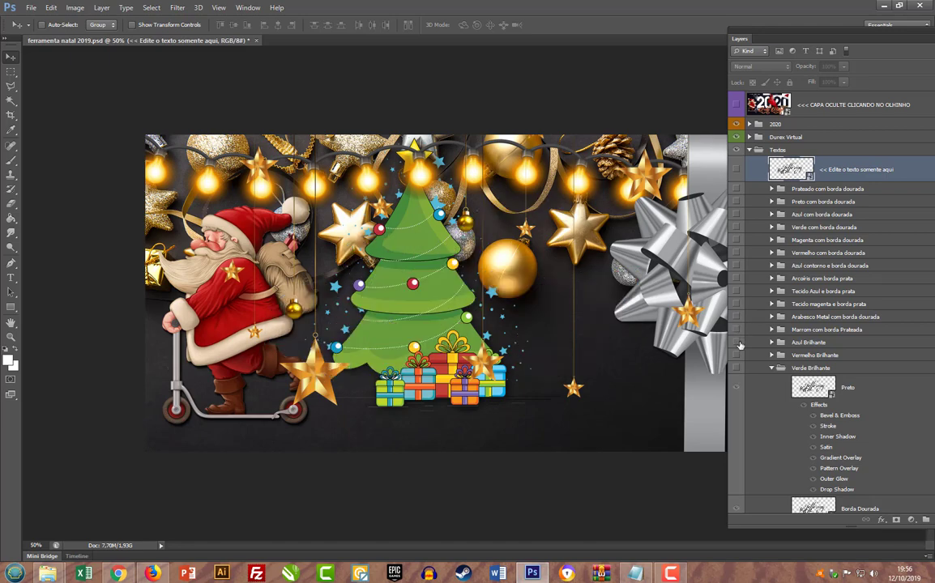
left_click(736, 343)
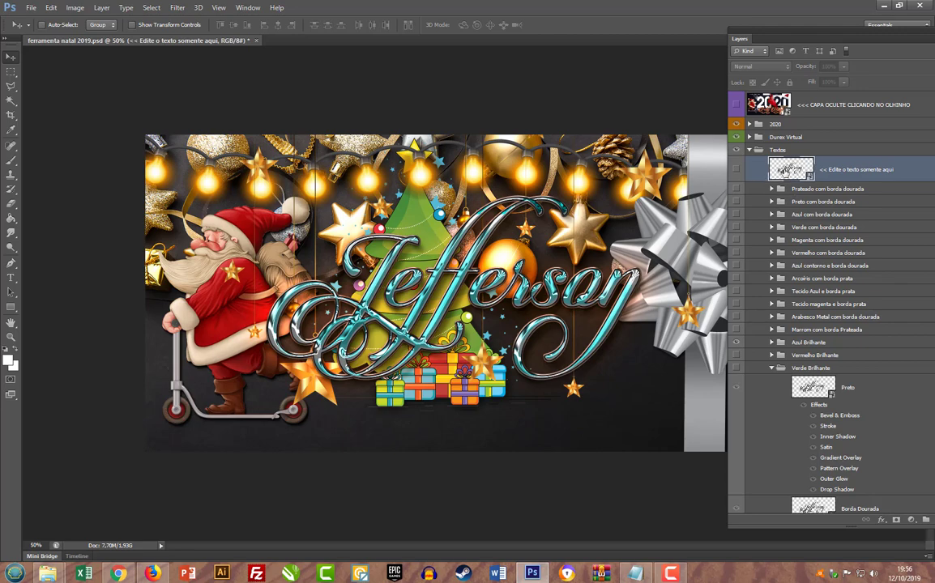
Try the Candy font at 80 pt on the name inside the text smart object, then close texto.psb
double_click(784, 170)
left_click(441, 206)
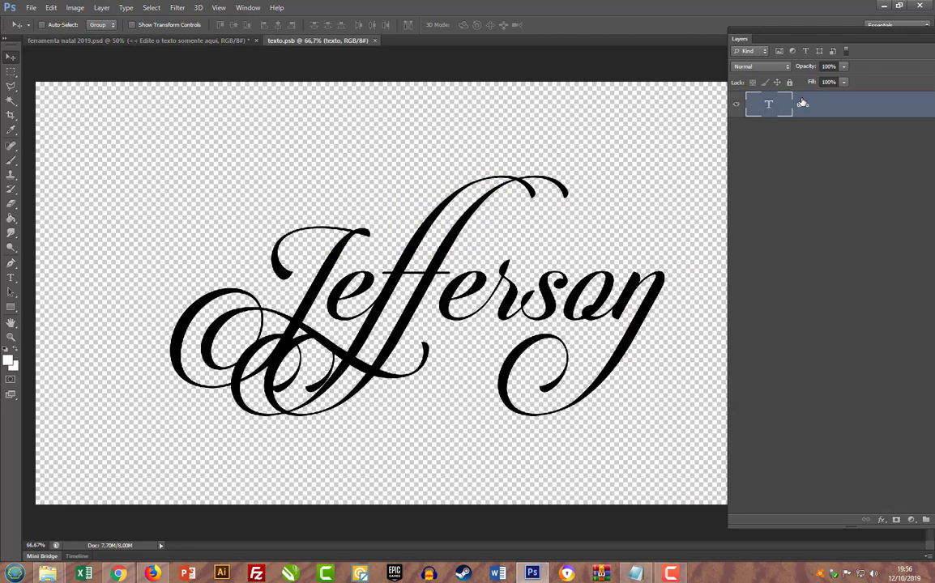
double_click(769, 105)
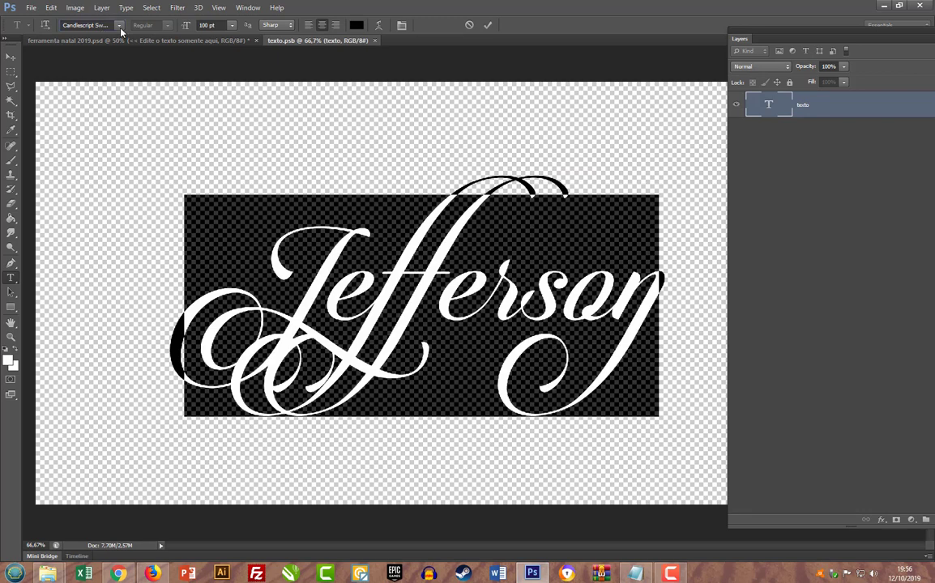
left_click(120, 27)
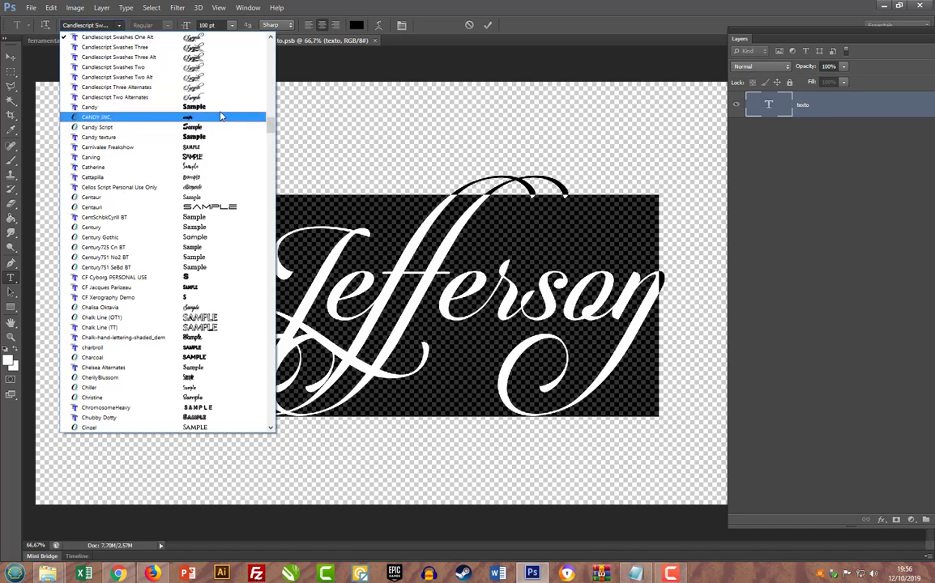
left_click(215, 107)
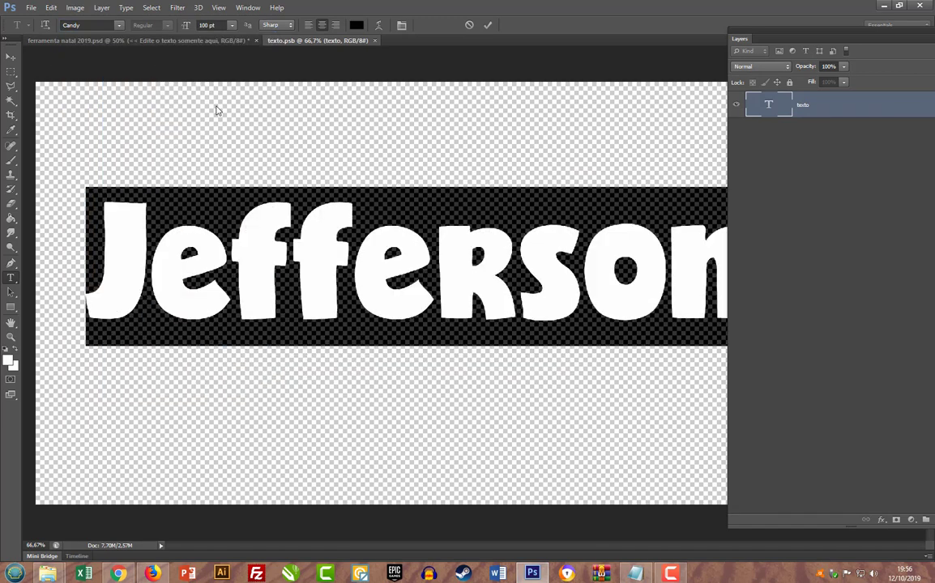
left_click(207, 25)
type("80")
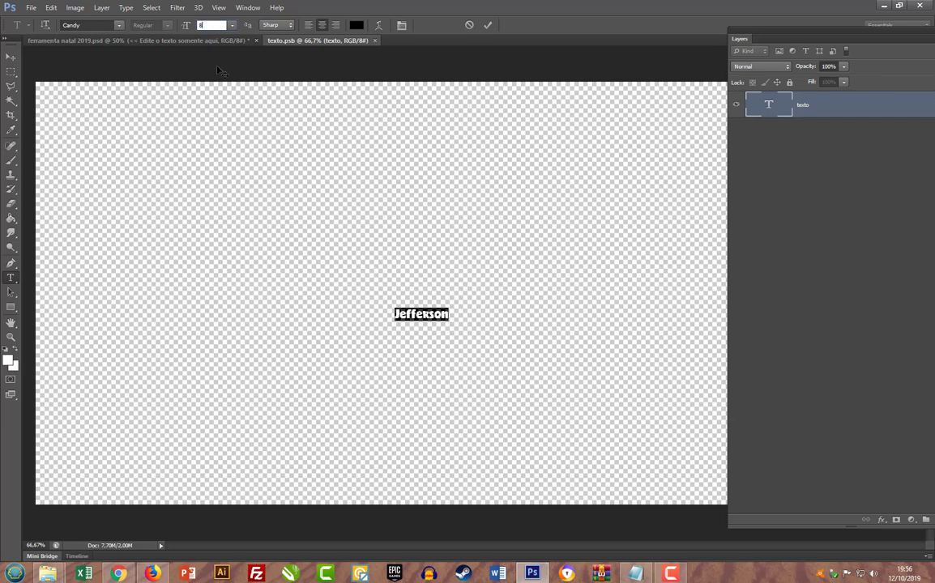
left_click(11, 57)
left_click(381, 40)
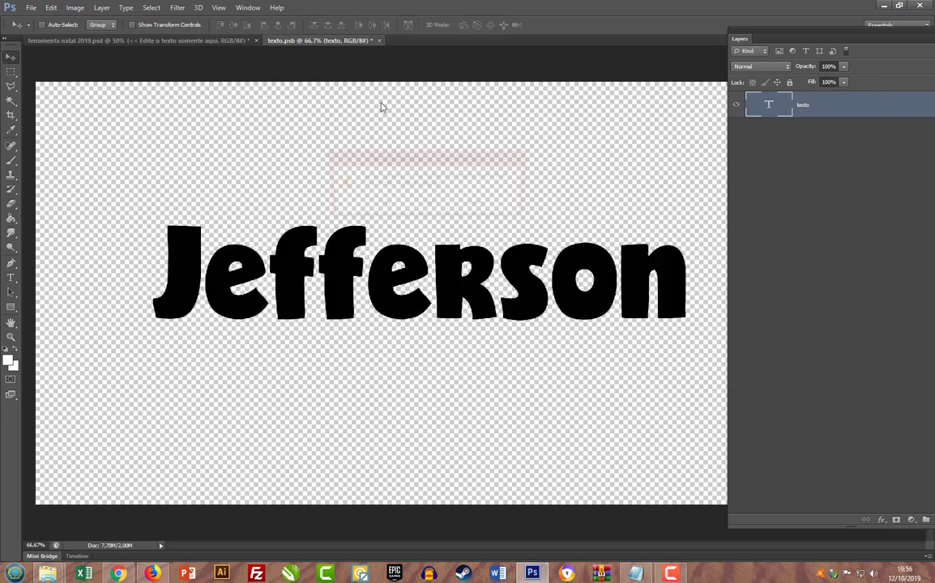
left_click(357, 185)
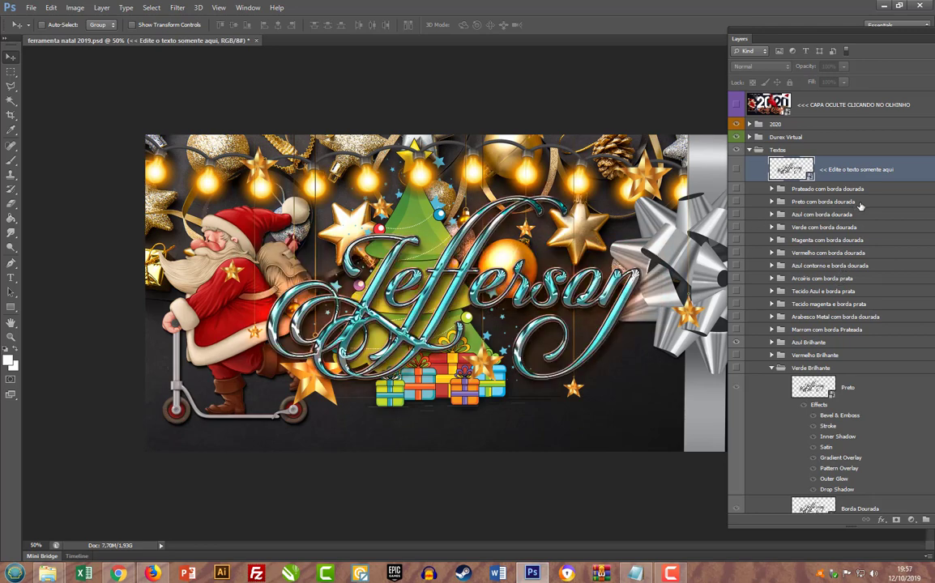
Scale the Azul Brilhante name group to about 60% and place it below the silver bow in the banner's lower-right corner
left_click(808, 343)
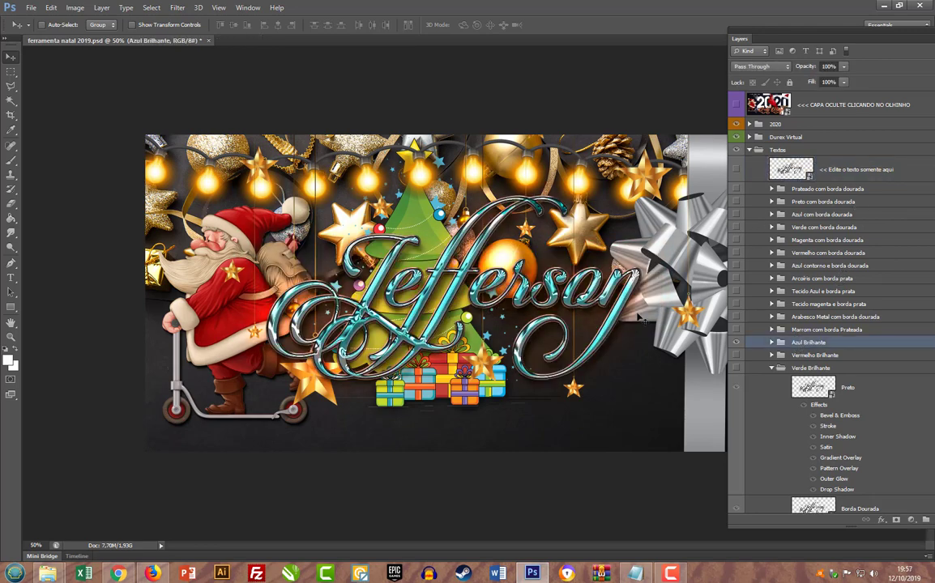
left_click_drag(614, 277, 656, 321)
left_click_drag(871, 34, 931, 34)
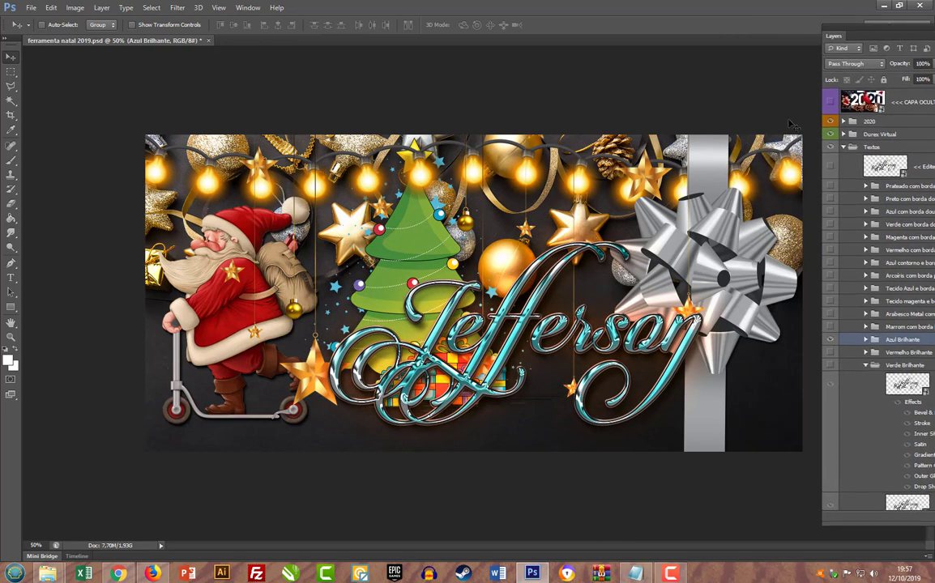
left_click_drag(650, 305, 643, 247)
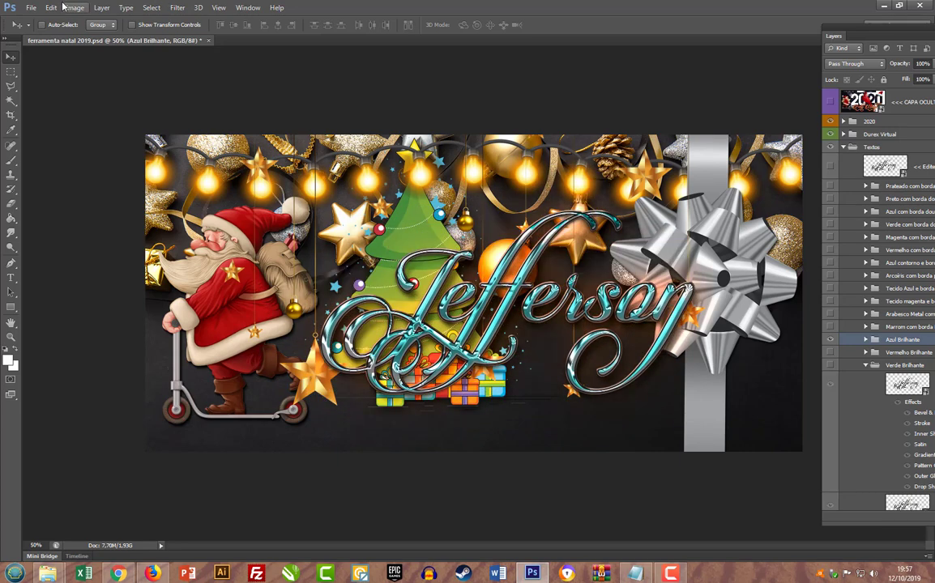
left_click(51, 7)
left_click(98, 193)
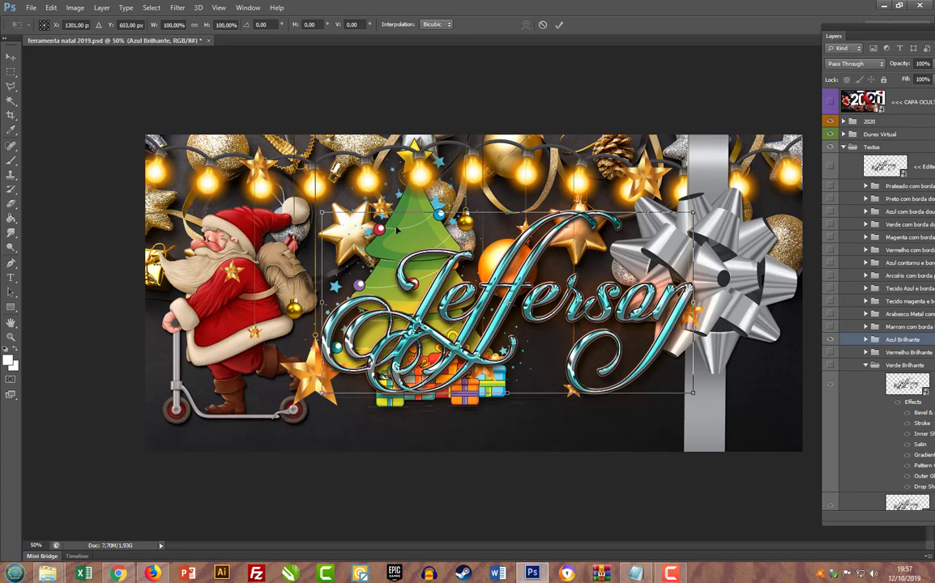
left_click_drag(322, 213, 472, 286)
left_click_drag(567, 348, 648, 384)
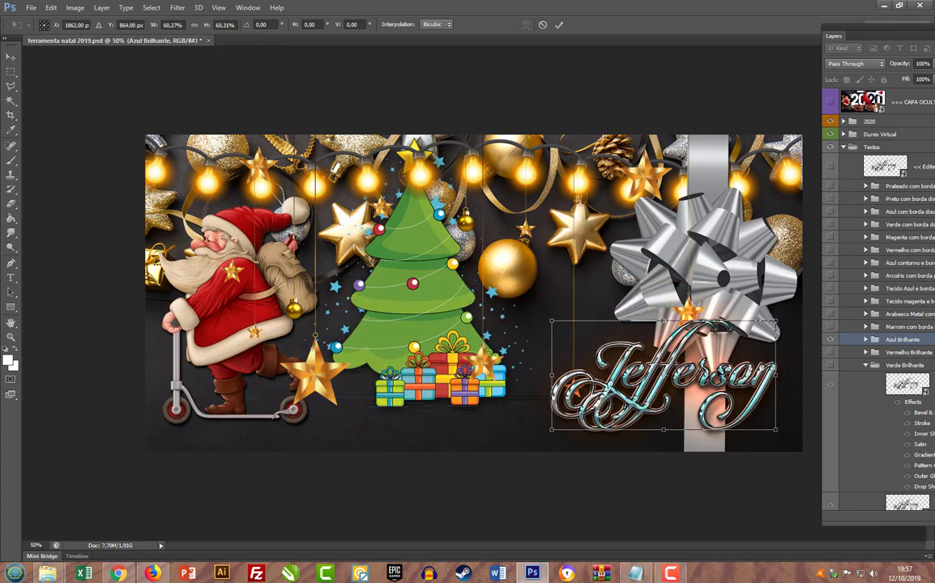
key("Return")
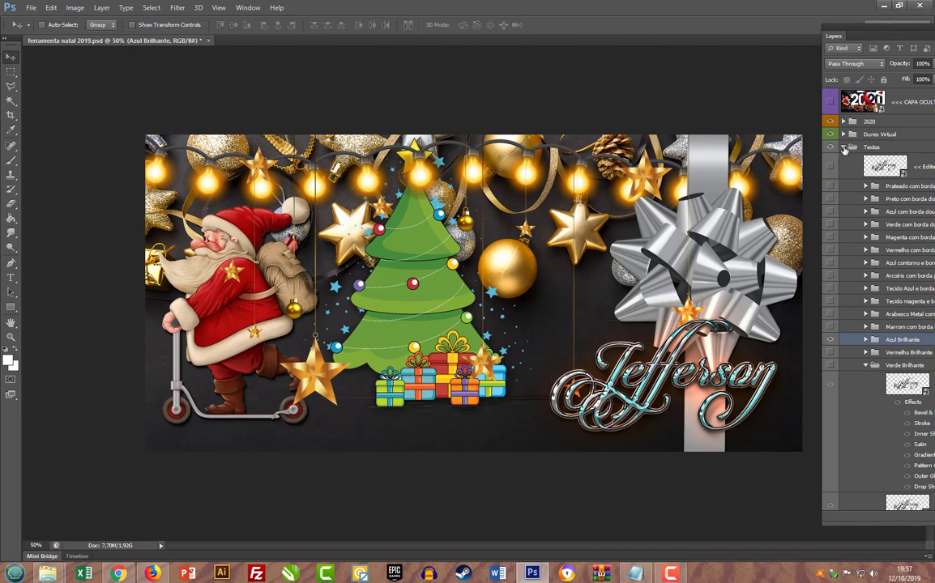
Show the durex 1 and durex 2 tapes from the Durex Virtual group, placing them at the tree's upper left and right side
left_click(843, 147)
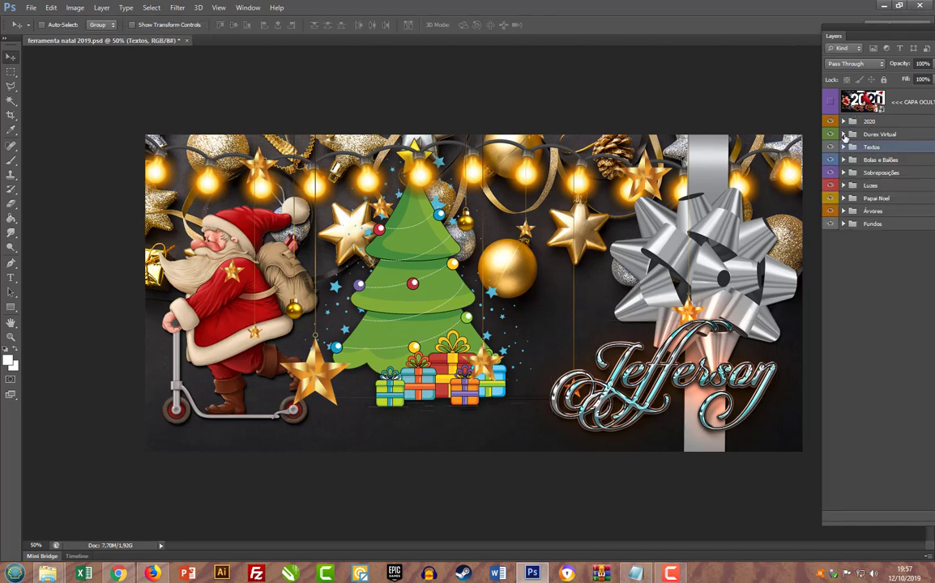
left_click(843, 135)
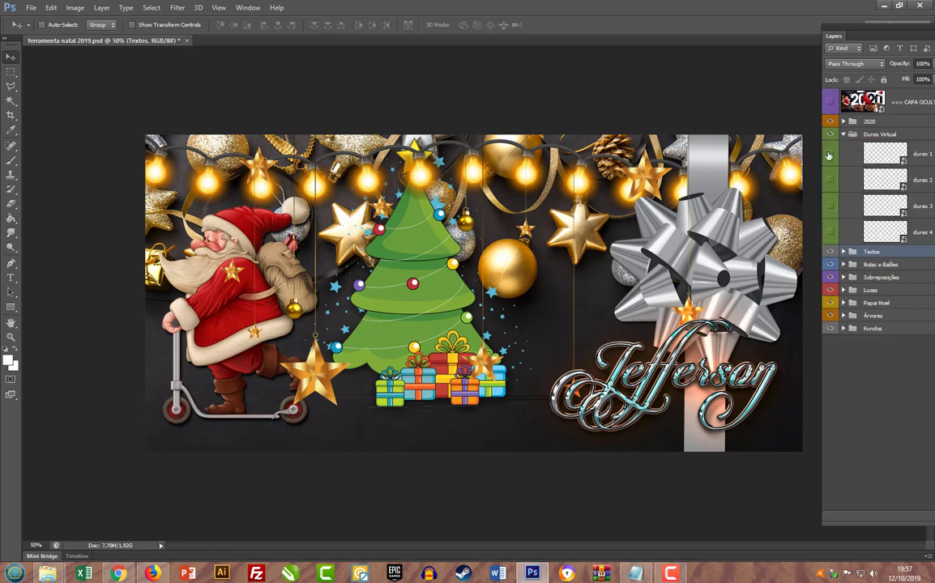
left_click(829, 156)
left_click(892, 152)
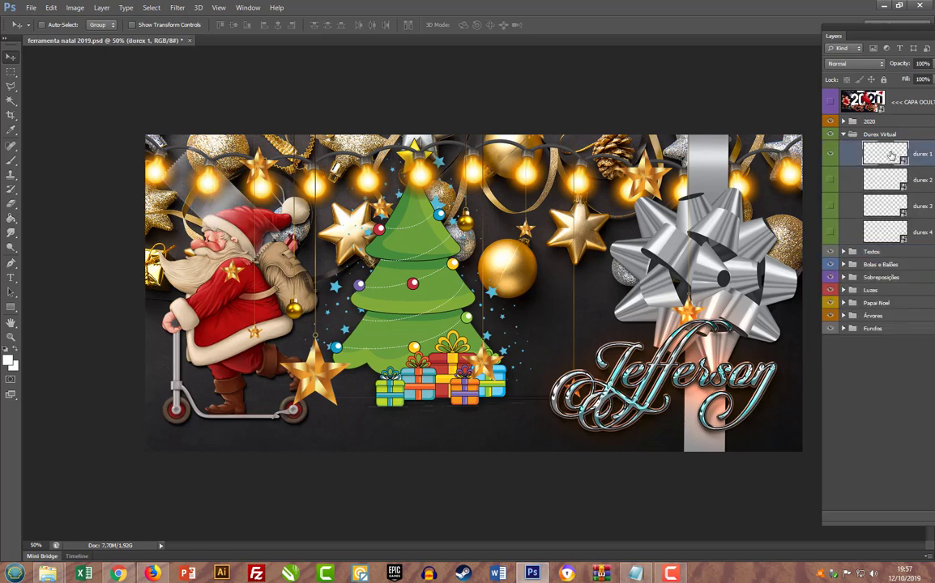
left_click_drag(215, 187, 522, 312)
left_click(830, 179)
left_click(892, 179)
Show the durex 3 and durex 4 tapes and place them at the lower-left and lower-right corners of the tree
left_click(830, 206)
left_click(875, 208)
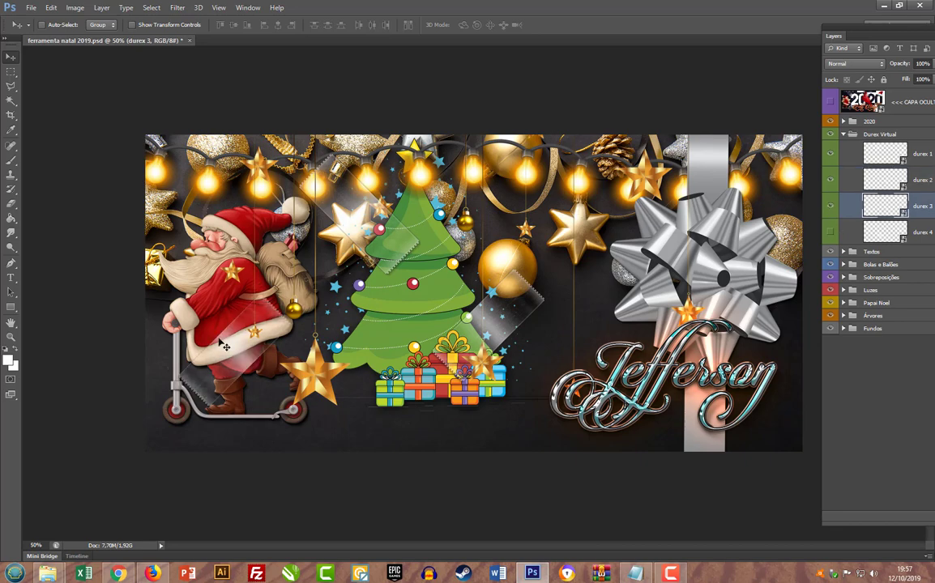
left_click_drag(211, 316, 367, 386)
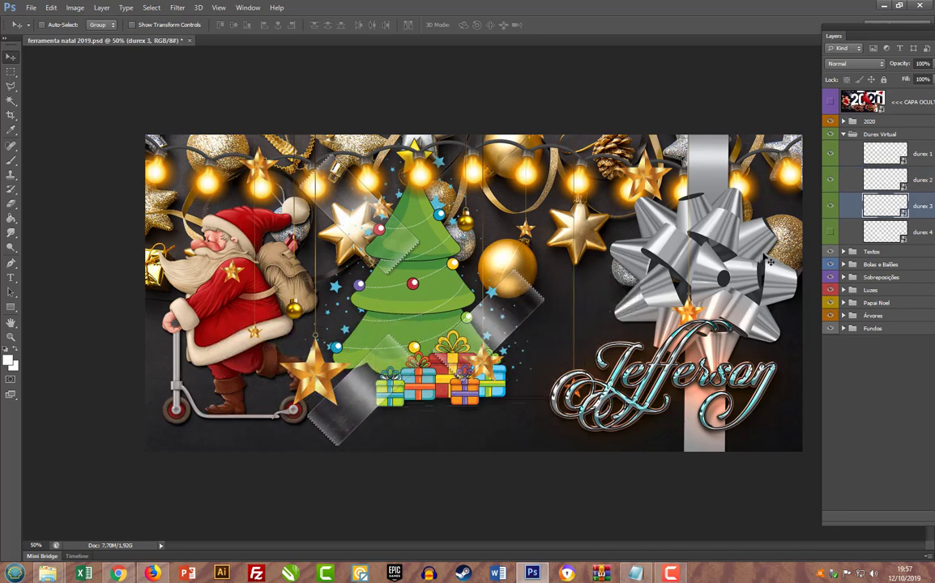
left_click(830, 233)
left_click(875, 233)
left_click_drag(433, 357, 531, 387)
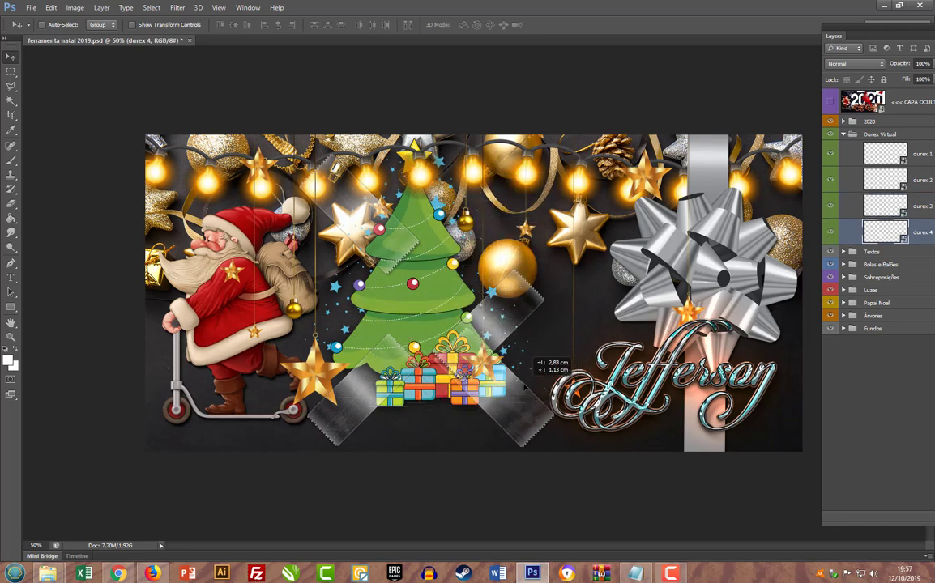
Move the durex 2 tape up to the upper-right side of the Christmas tree
left_click(832, 179)
left_click(830, 179)
left_click(879, 179)
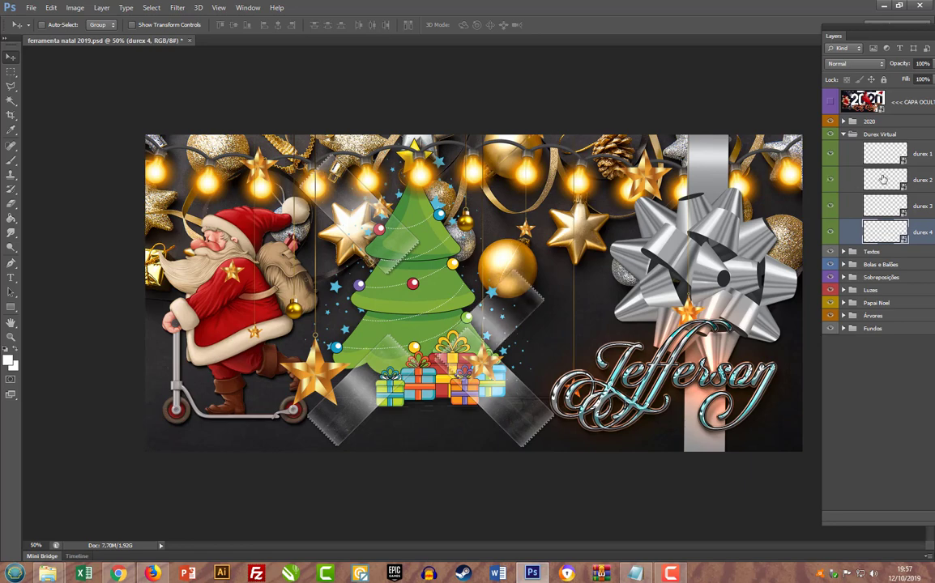
left_click_drag(500, 289, 507, 209)
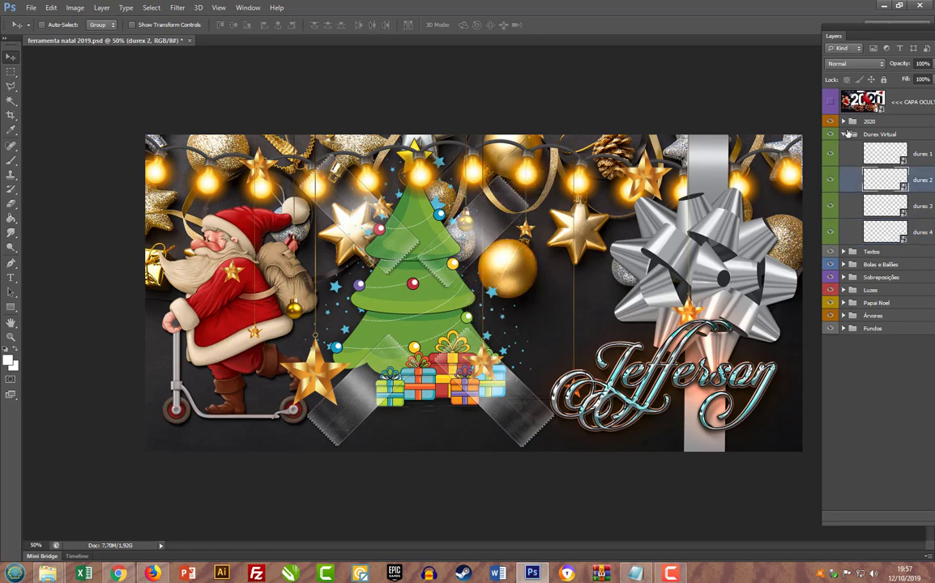
Collapse the Durex Virtual group and preview the 2020 A, 2020 B and 2020 C designs from the 2020 group in turn
left_click(843, 134)
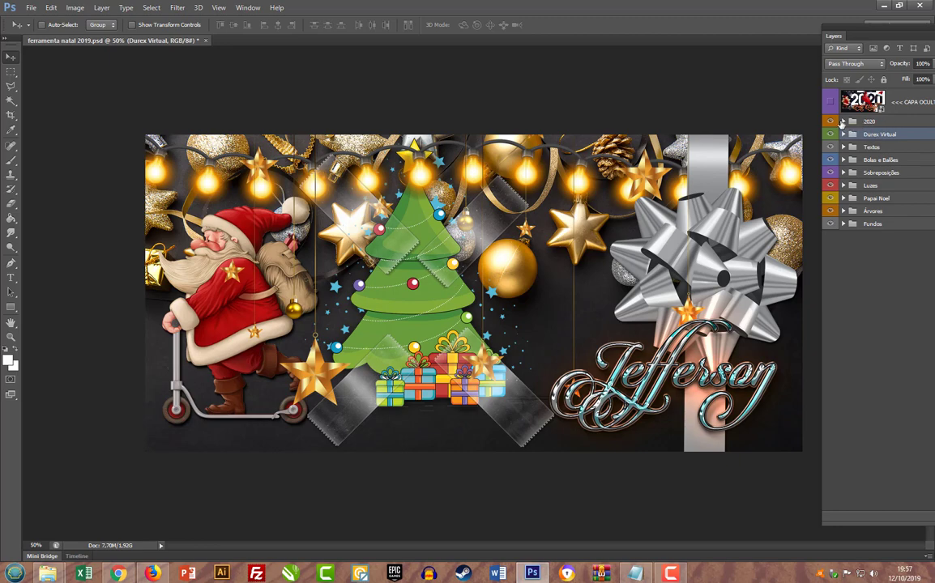
left_click(842, 121)
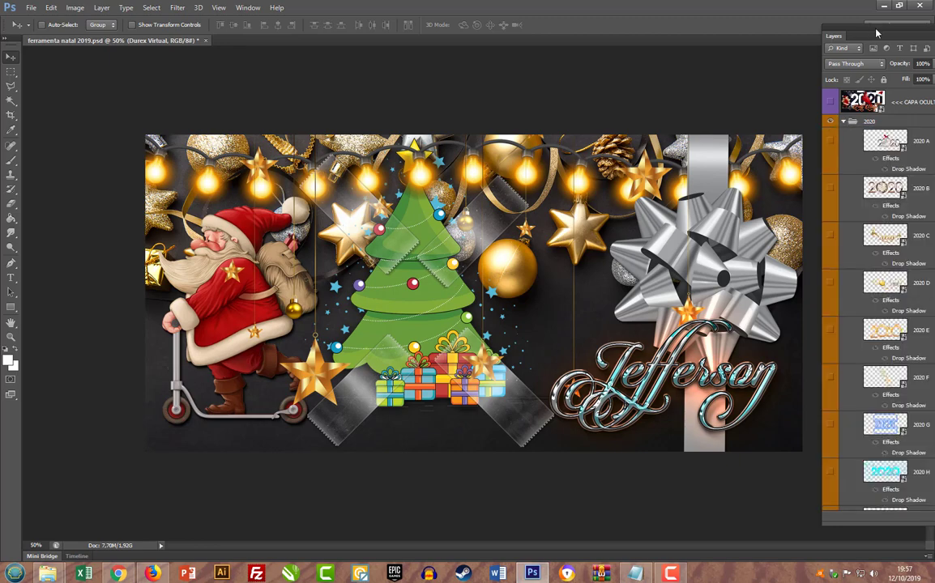
left_click_drag(876, 33, 805, 25)
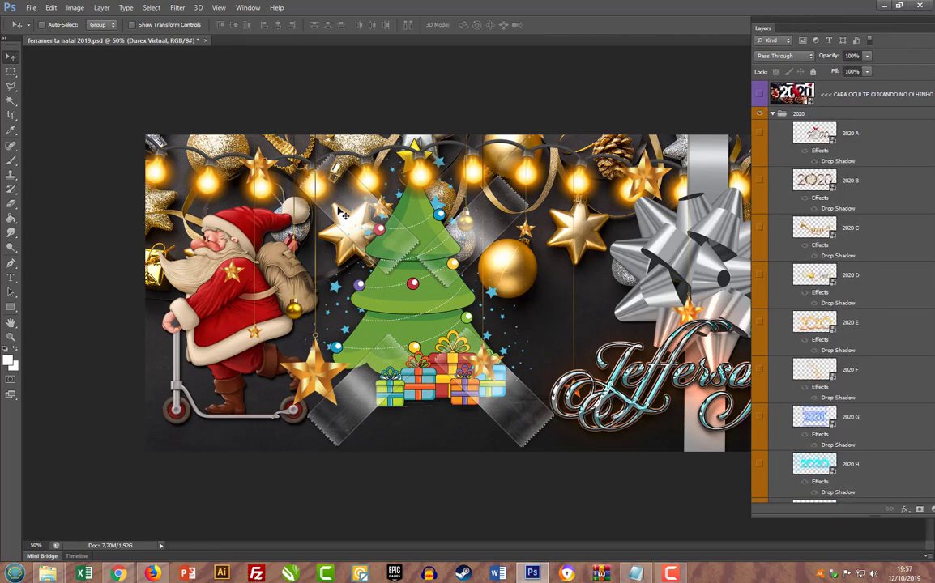
left_click(759, 134)
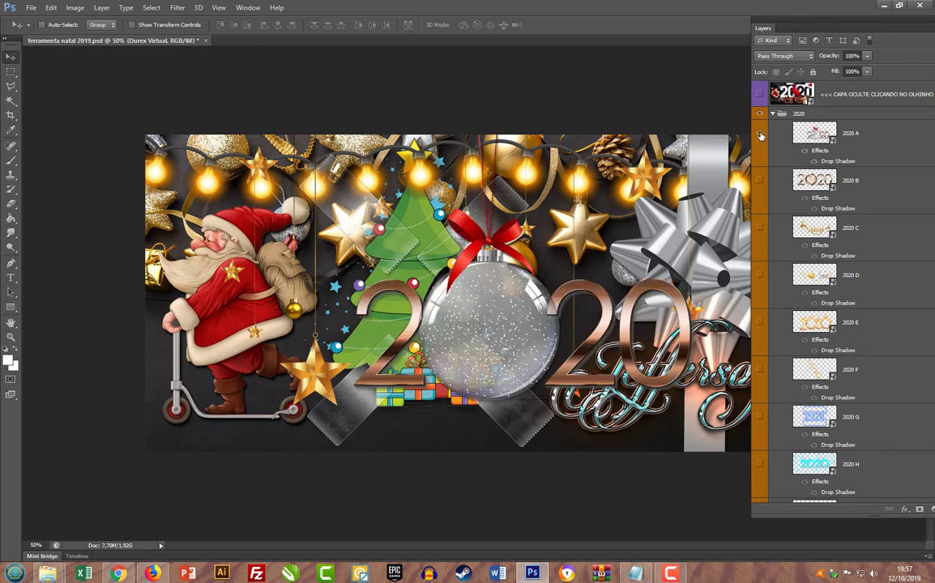
left_click(760, 134)
left_click(761, 182)
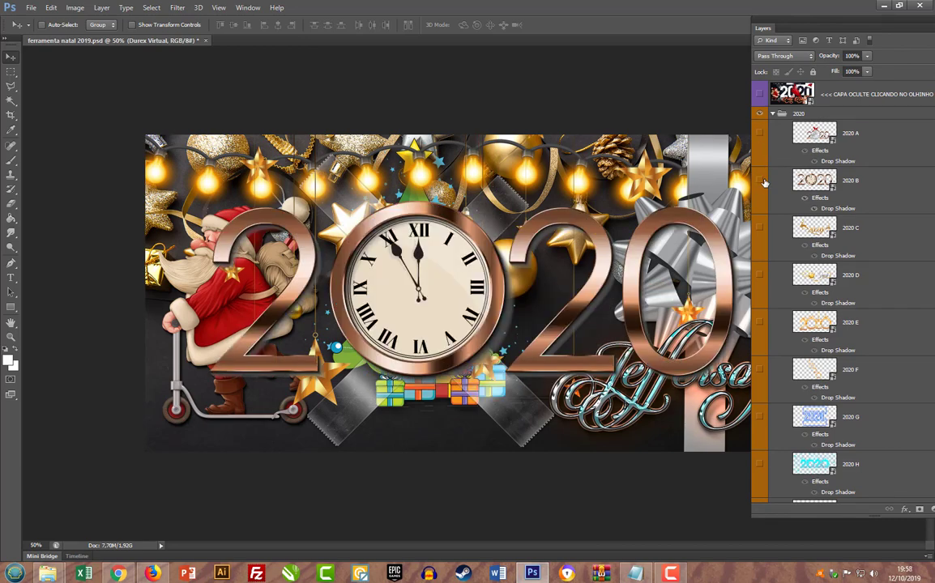
left_click(761, 181)
left_click(760, 228)
left_click(760, 228)
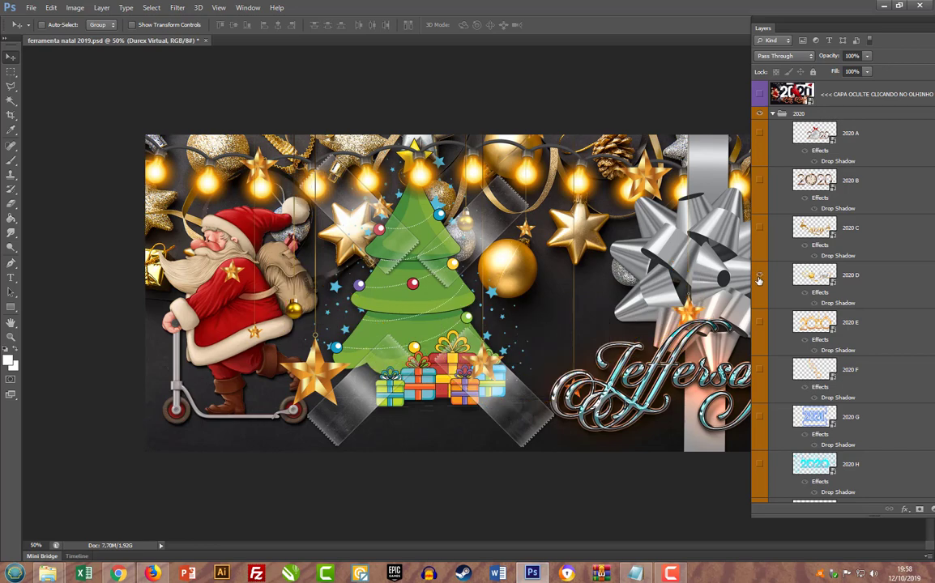
Preview the 2020 D, 2020 E, 2020 F and 2020 G designs one at a time, hiding each again
left_click(759, 280)
scroll(759, 276, "down", 3)
left_click(760, 172)
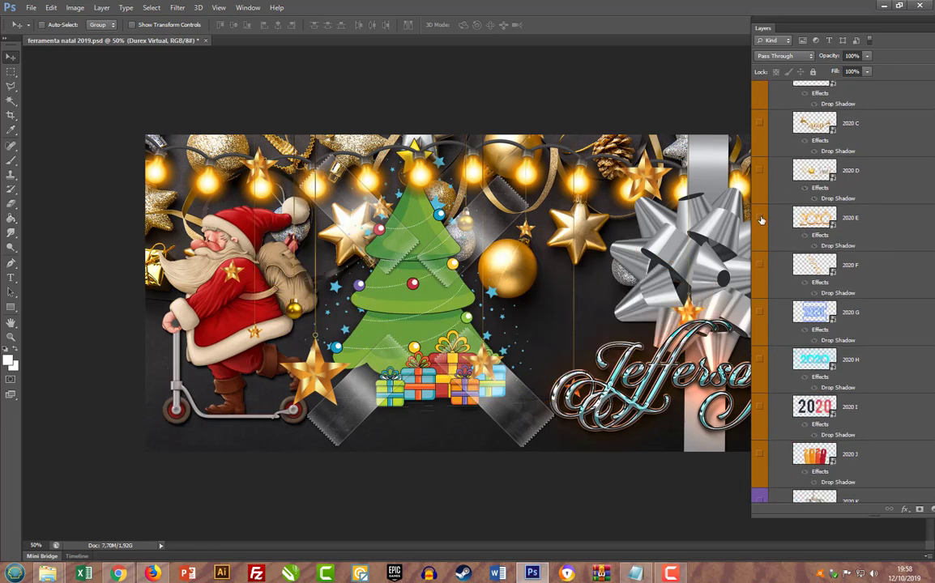
left_click(762, 219)
left_click(762, 220)
left_click(762, 267)
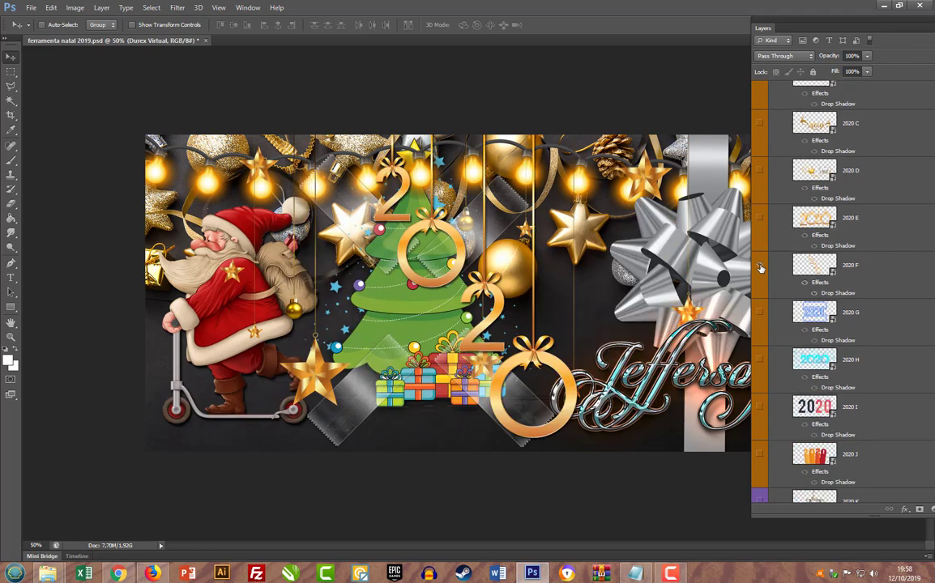
left_click(760, 268)
left_click(759, 312)
left_click(759, 312)
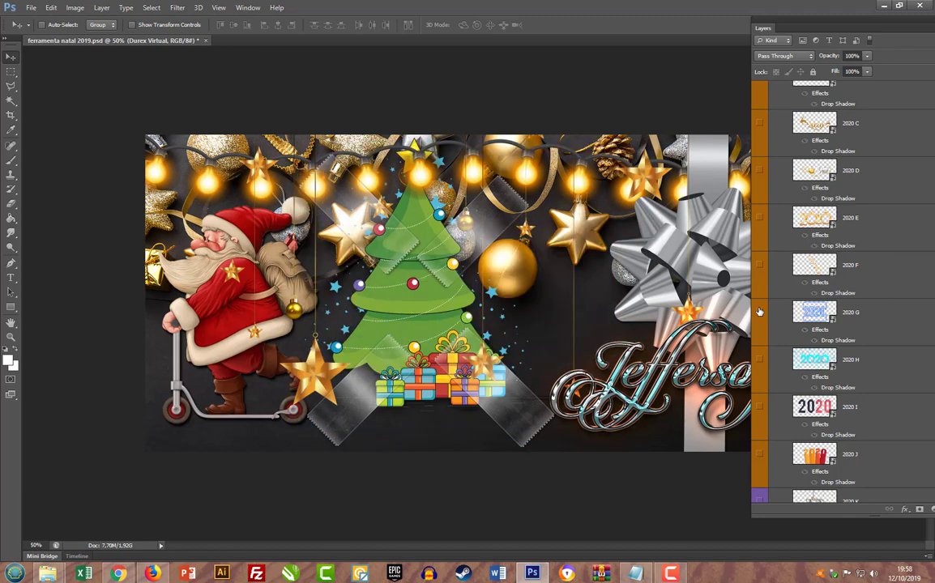
Preview the 2020 H, 2020 I, 2020 J and 2020 K designs one at a time, hiding each again
left_click(762, 357)
scroll(762, 357, "down", 3)
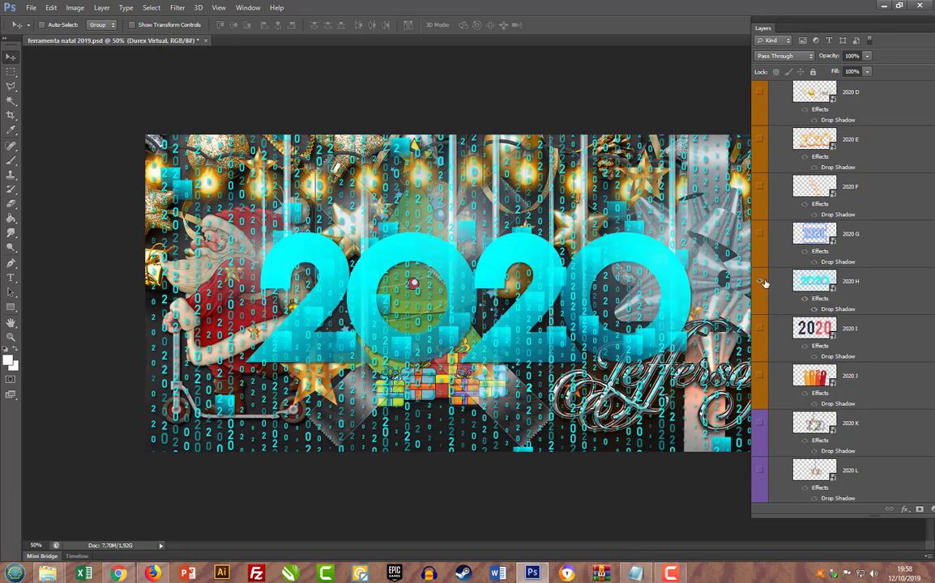
left_click(759, 281)
left_click(762, 329)
left_click(762, 336)
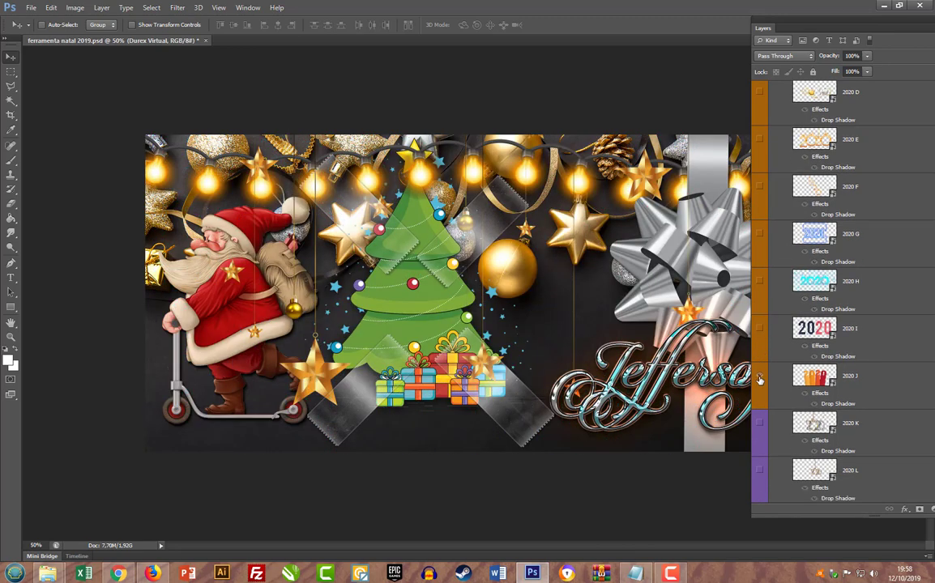
left_click(760, 376)
scroll(762, 376, "down", 4)
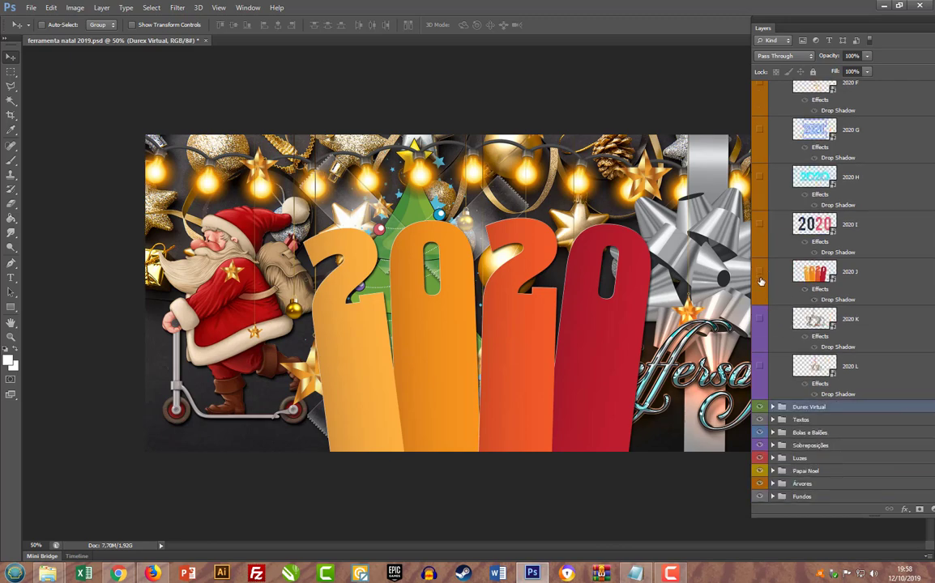
left_click(760, 272)
left_click(761, 321)
left_click(760, 322)
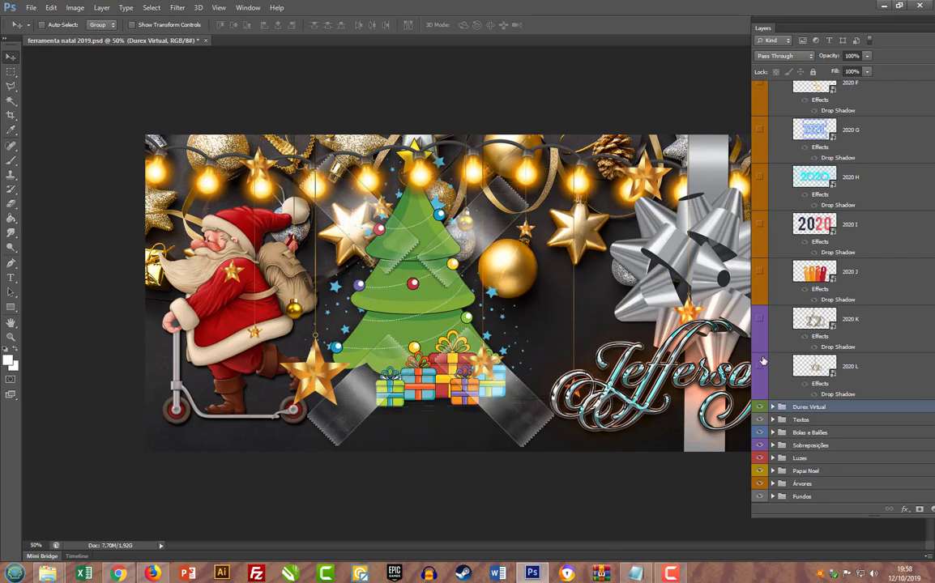
Show the 2020 L design and move it above the name, overlapping the silver bow, clearing the Layers panel off the banner
left_click(761, 370)
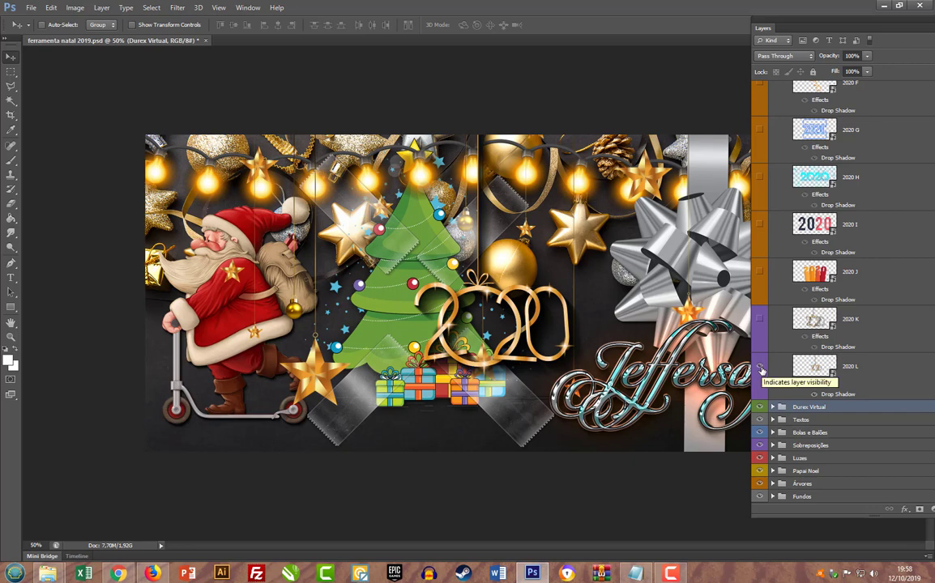
left_click(843, 369)
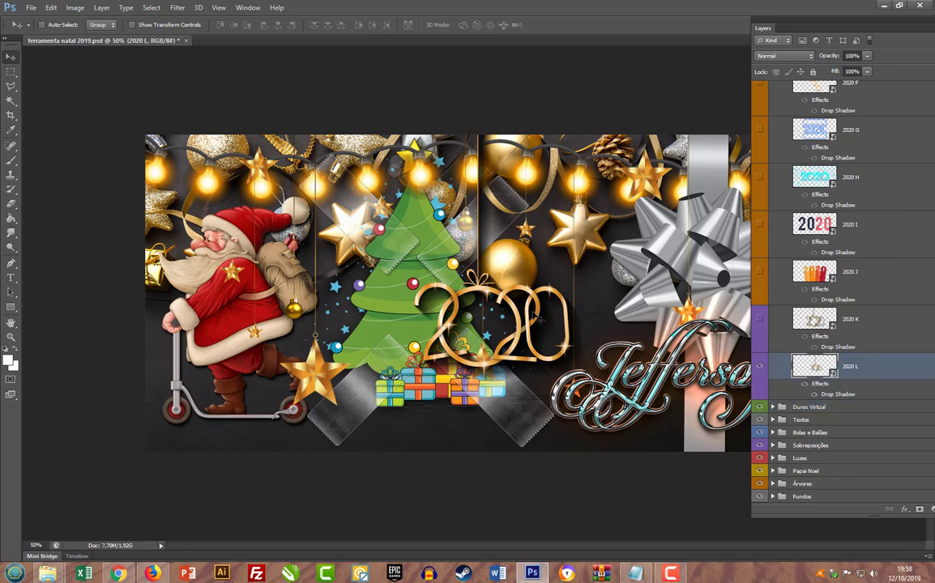
left_click_drag(486, 287, 685, 240)
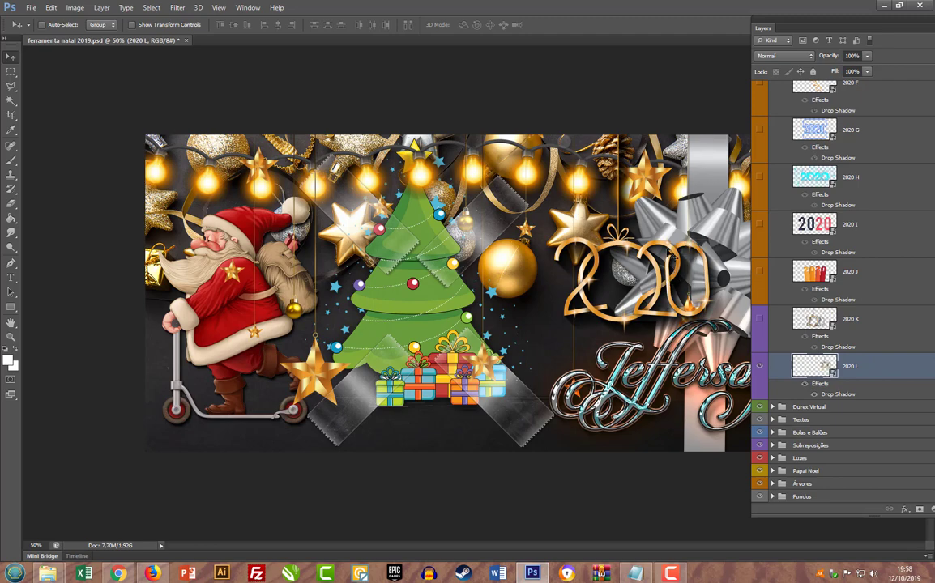
left_click_drag(611, 224, 604, 208)
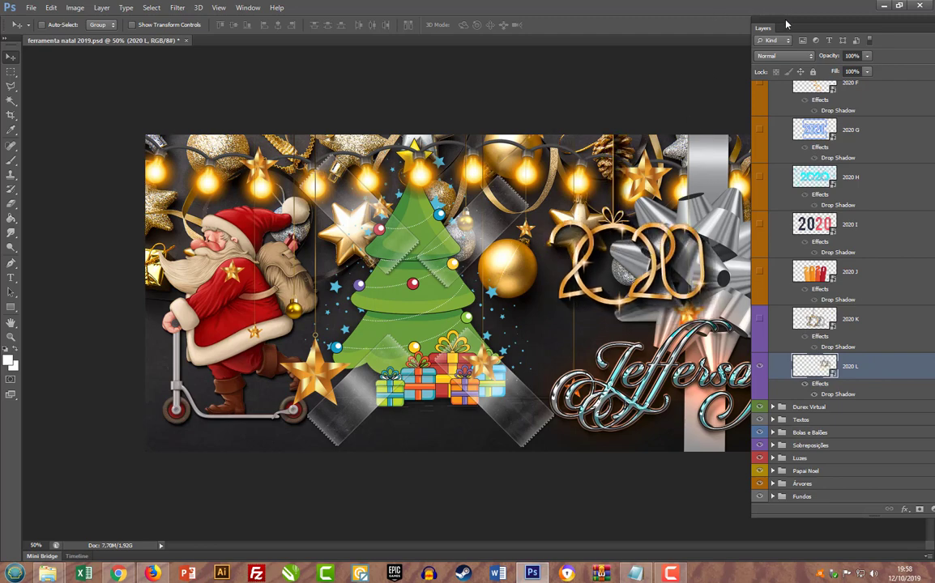
left_click_drag(785, 24, 888, 33)
Start saving the banner under another name and choose the caneca folder on the SSD 1 (C:) drive
left_click(33, 8)
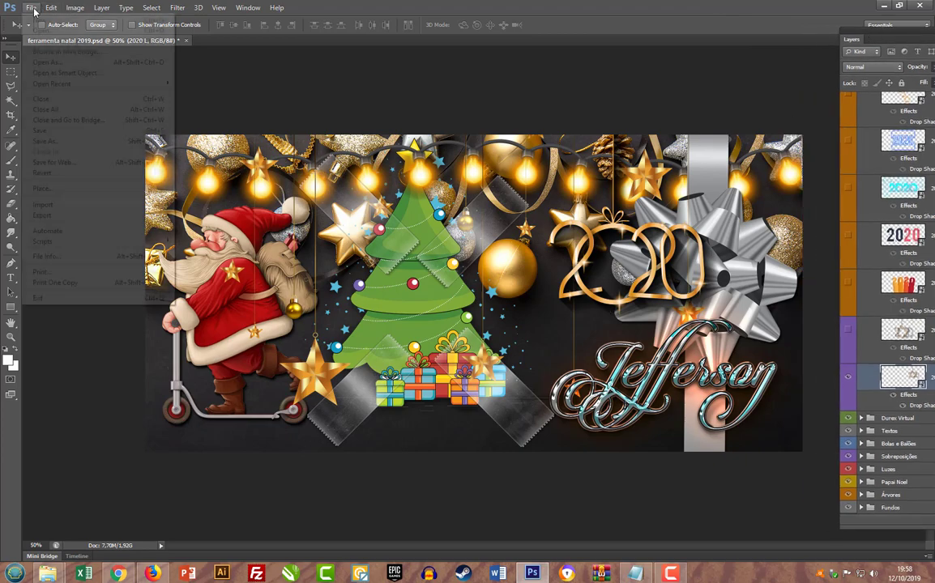
left_click(53, 140)
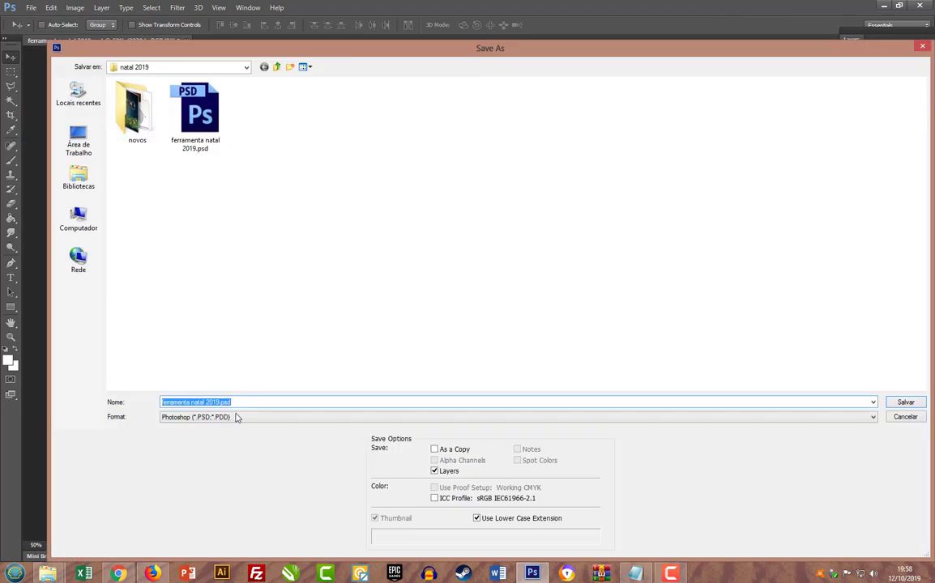
left_click(126, 66)
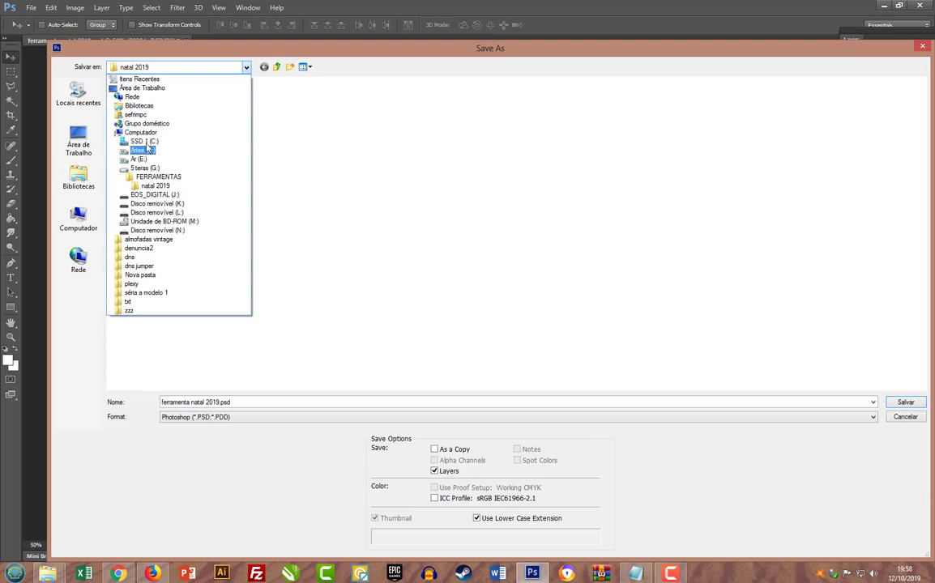
left_click(144, 142)
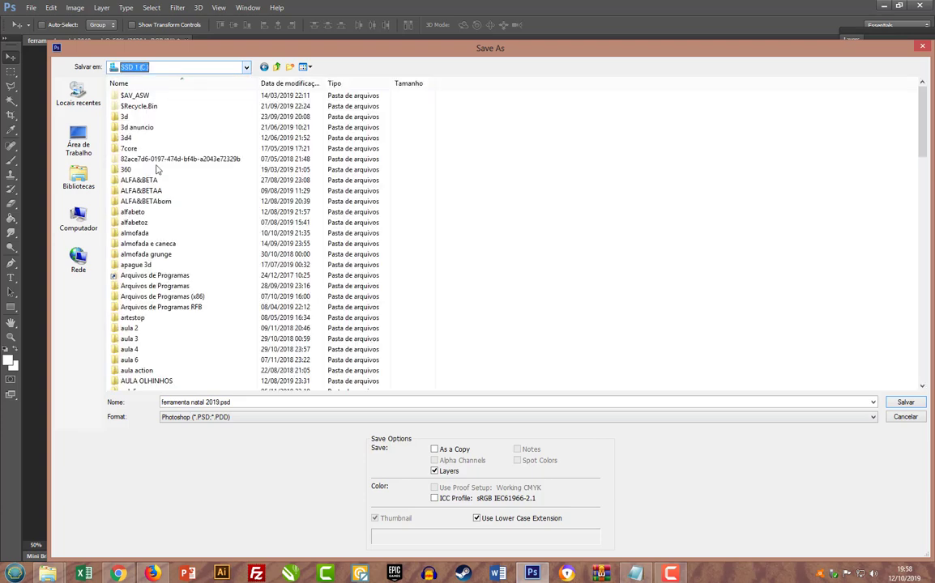
left_click(139, 256)
scroll(140, 257, "down", 9)
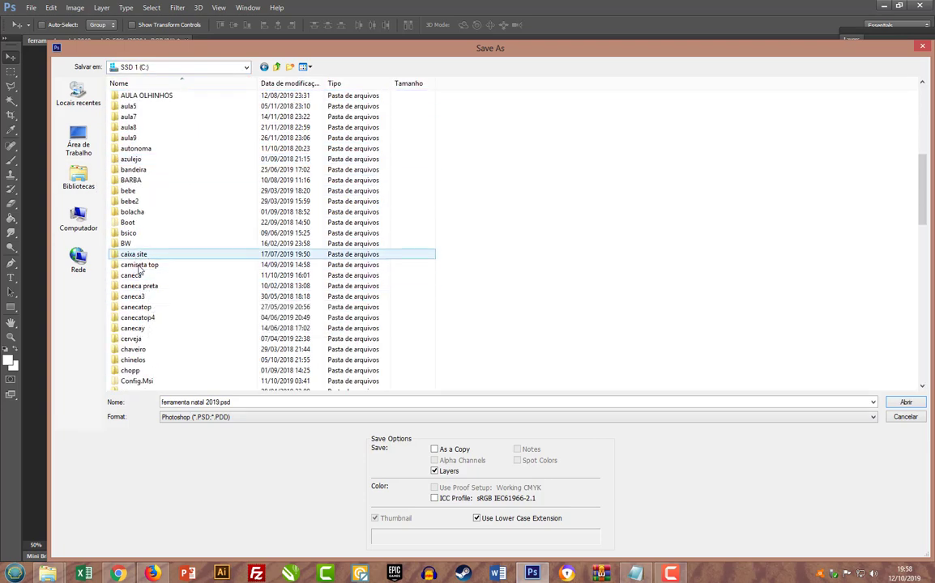
double_click(133, 274)
Save the banner as a JPEG copy named arte aula and close ferramenta natal 2019.psd without saving its changes
left_click(195, 417)
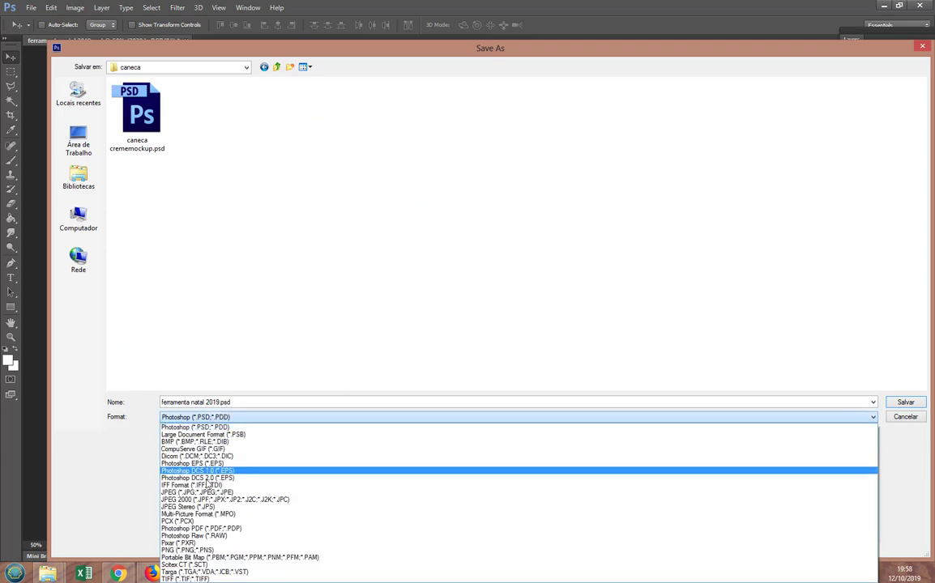
left_click(198, 492)
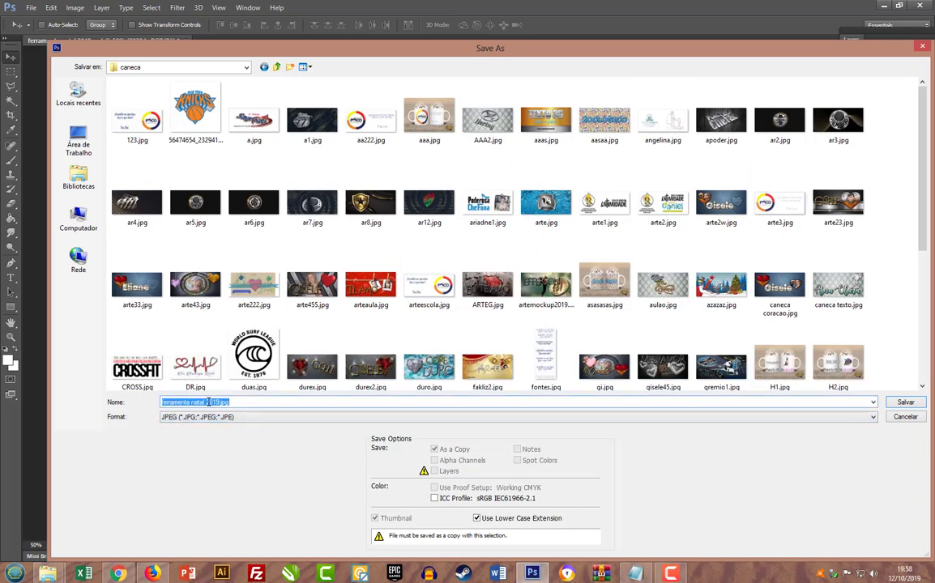
type("arte e")
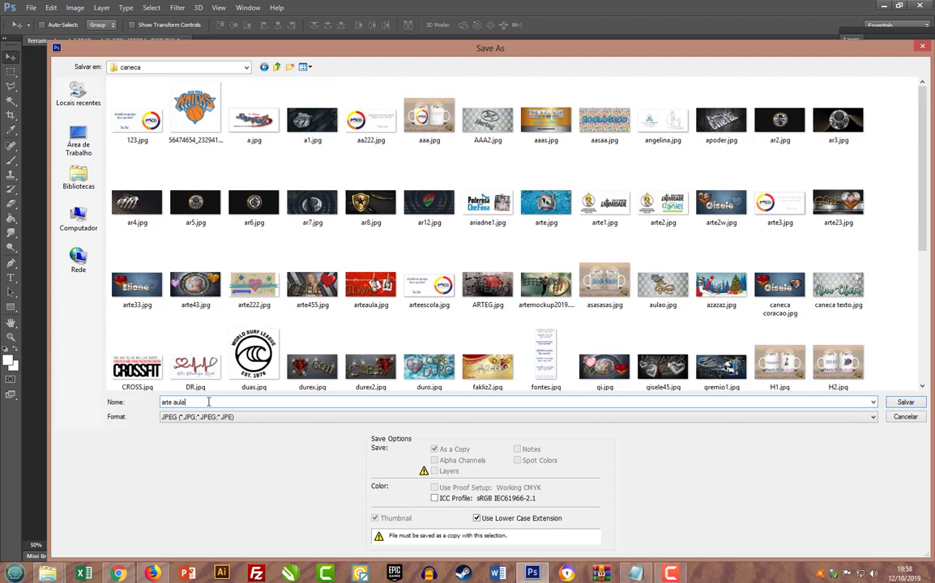
key("Return")
key("Return")
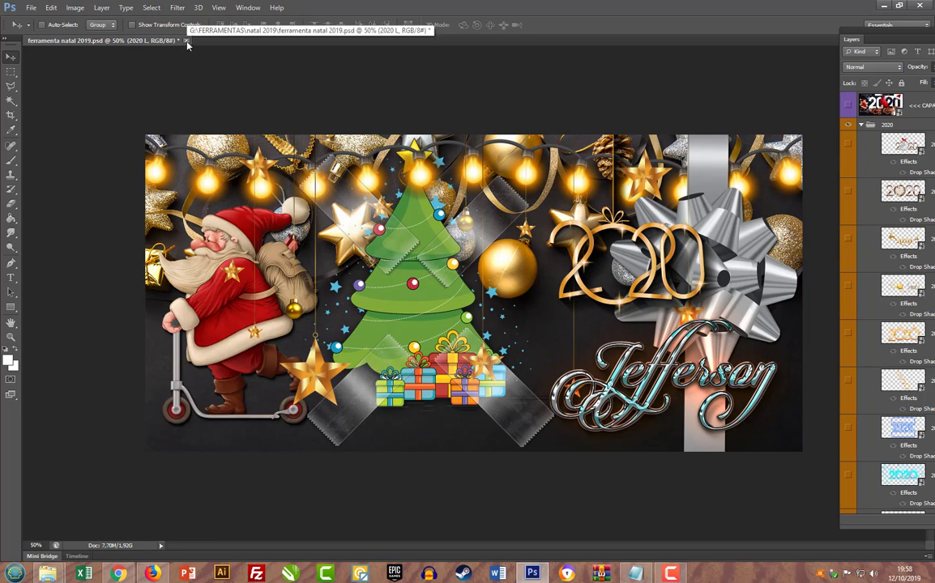
left_click(186, 40)
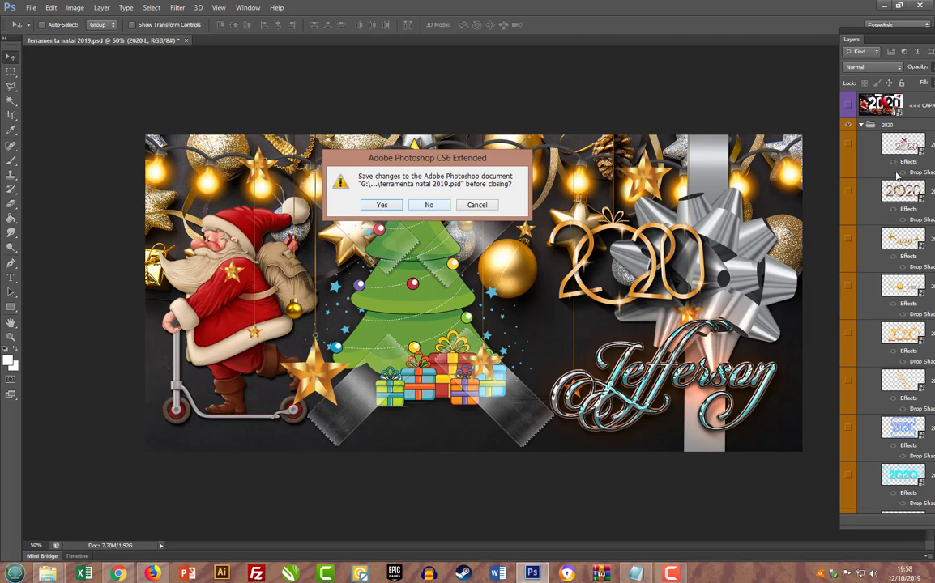
left_click(429, 205)
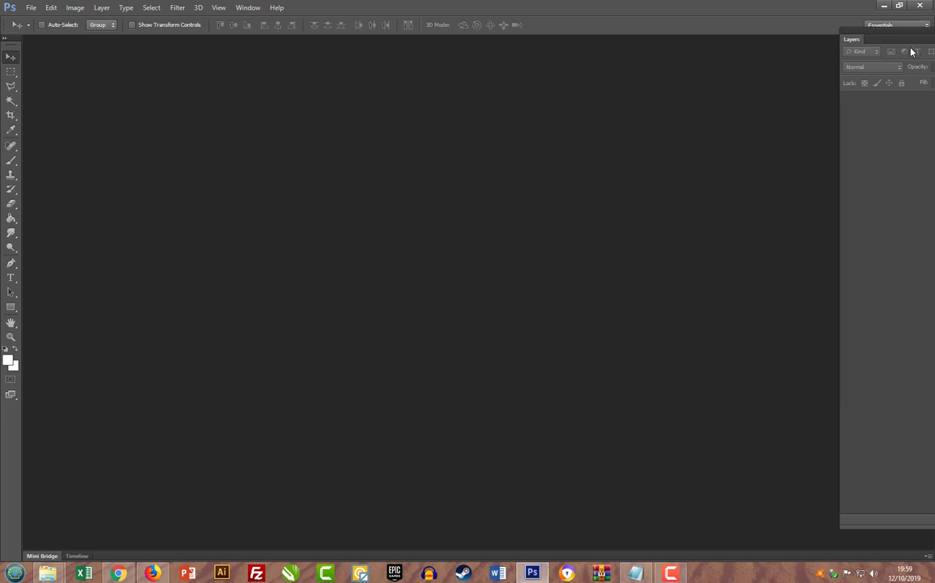
Bring the Layers panel fully into view and display the Actions panel over its upper part
left_click_drag(838, 49, 669, 80)
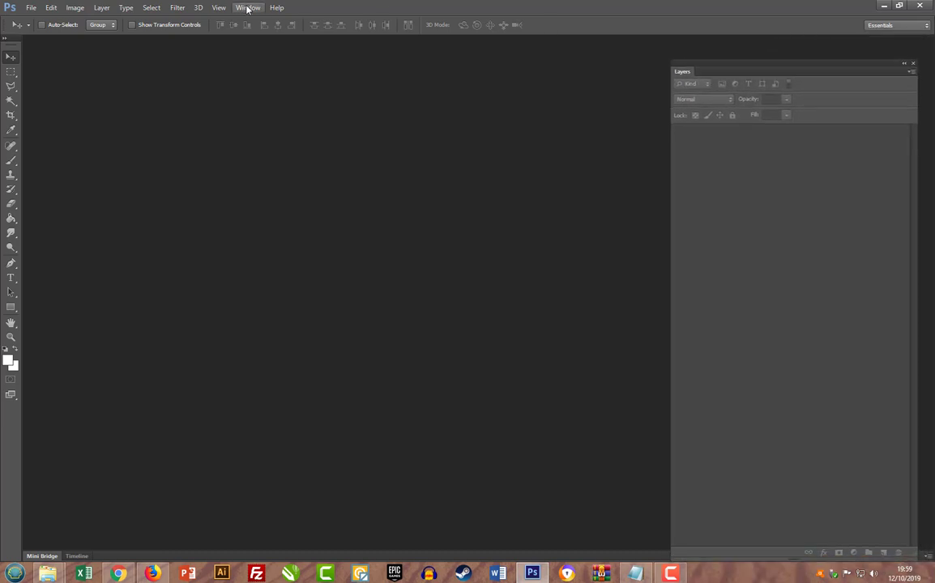
left_click(248, 7)
left_click(255, 72)
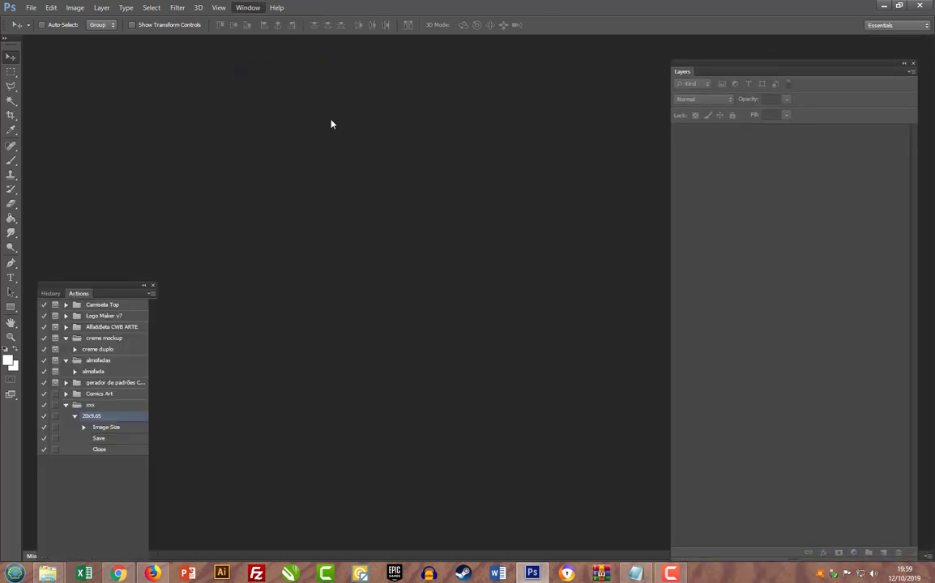
left_click_drag(118, 281, 866, 91)
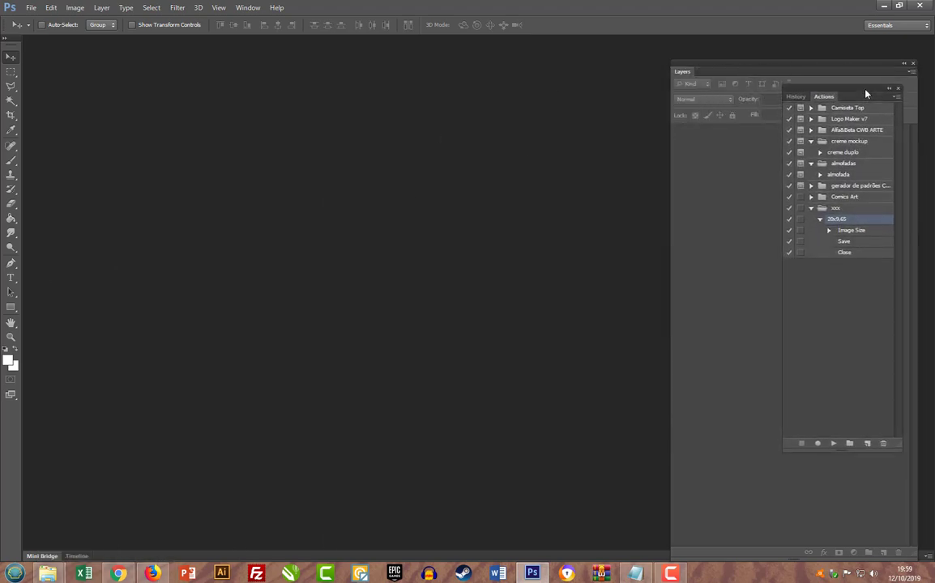
Open caneca crememockup.psd from the caneca folder and run the creme duplo action from the creme mockup set
left_click(829, 154)
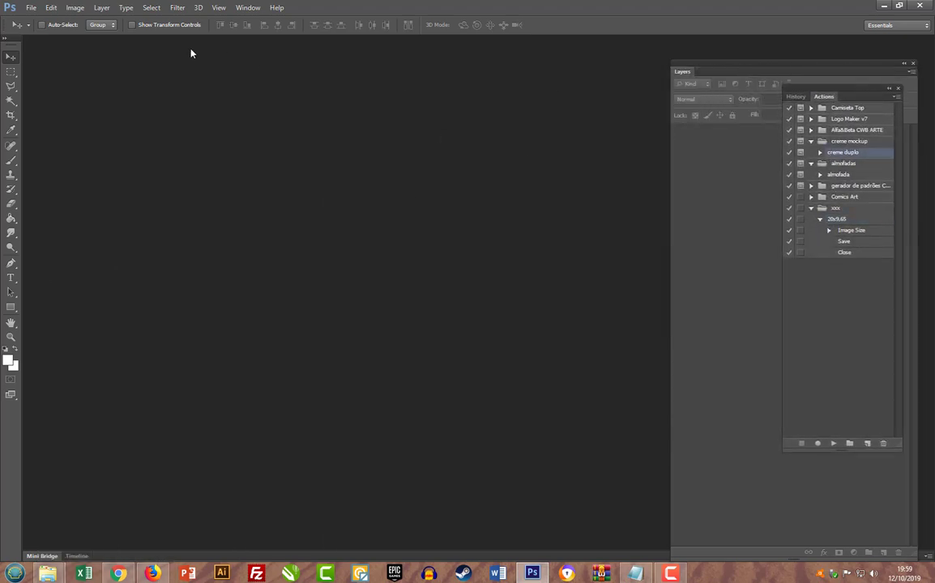
left_click(31, 7)
left_click(34, 27)
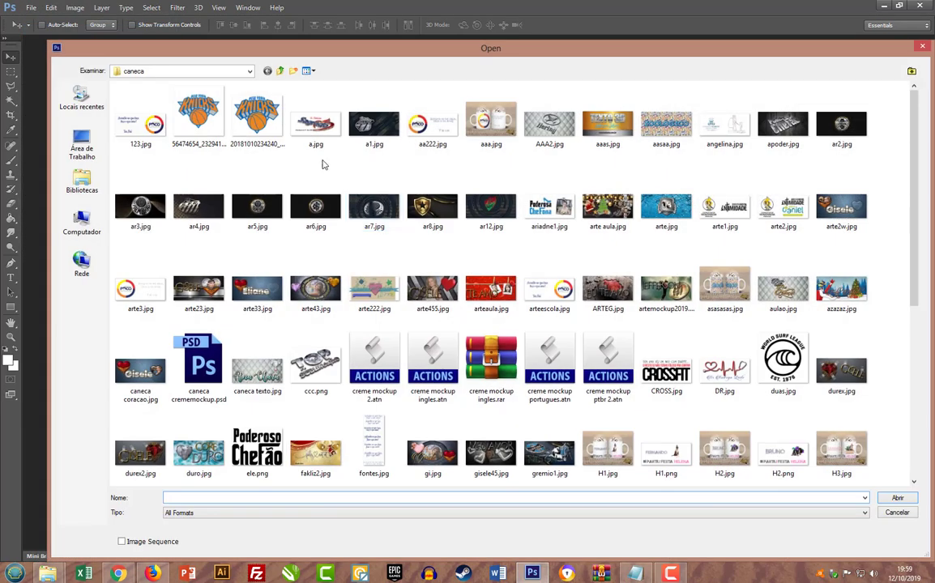
double_click(212, 357)
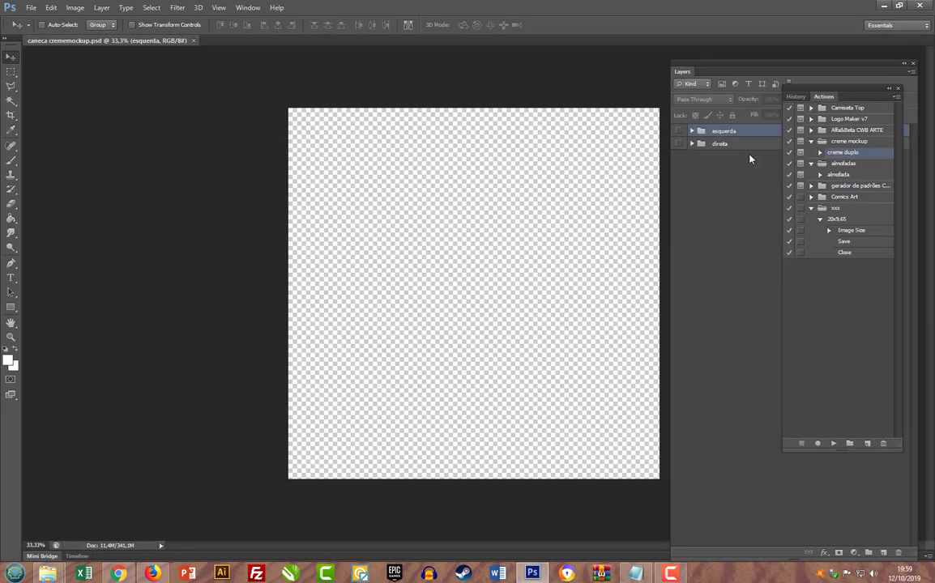
left_click(834, 443)
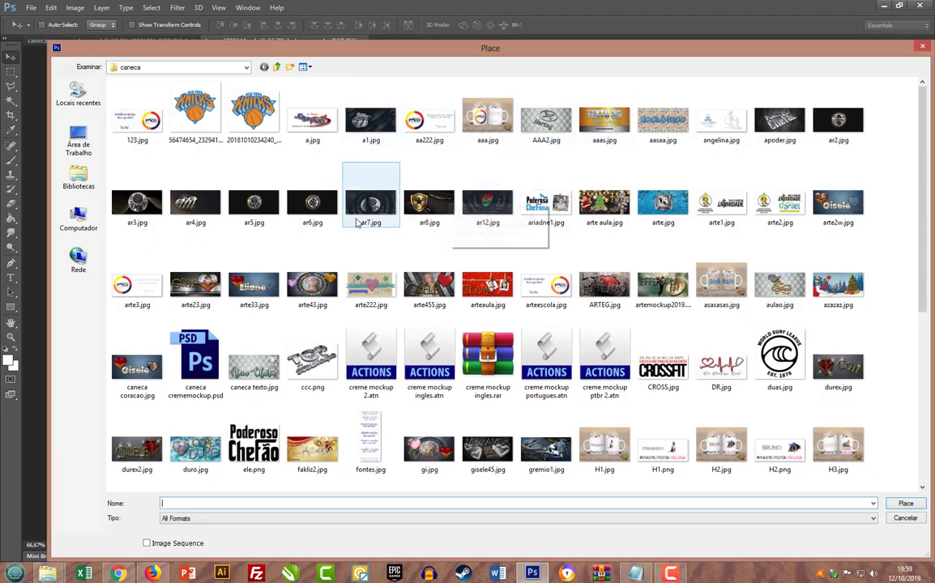
Place arte aula.jpg in the mug design, enlarge it to about 381% with its 2020 half covering the canvas, and finish the action
left_click(606, 209)
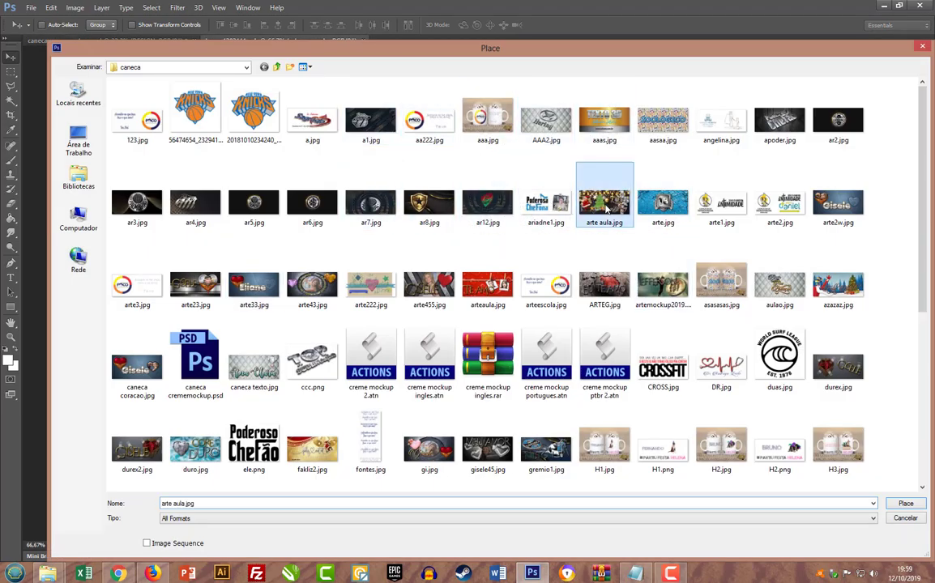
double_click(606, 209)
left_click_drag(369, 242, 75, 102)
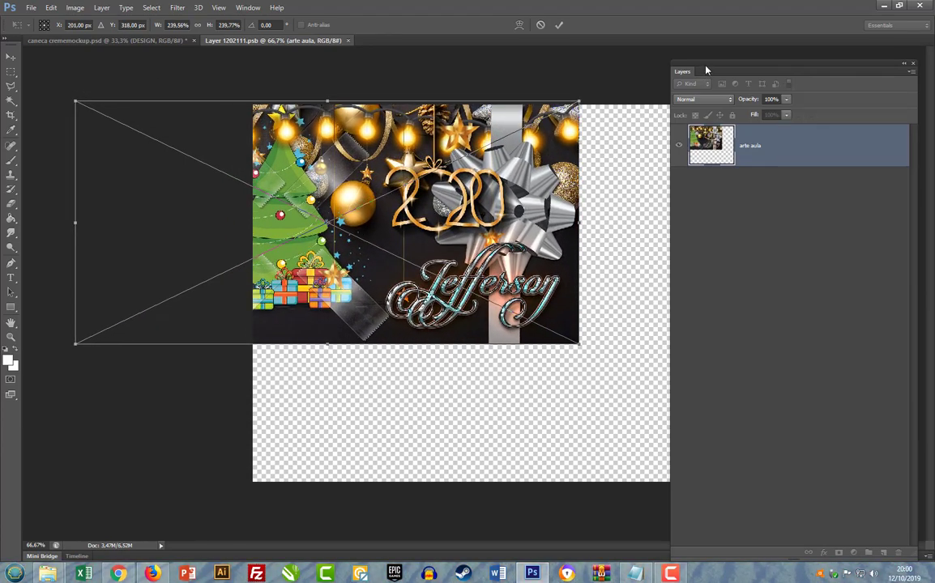
left_click_drag(705, 69, 899, 83)
left_click_drag(580, 344, 868, 486)
left_click_drag(684, 465, 538, 468)
key("Return")
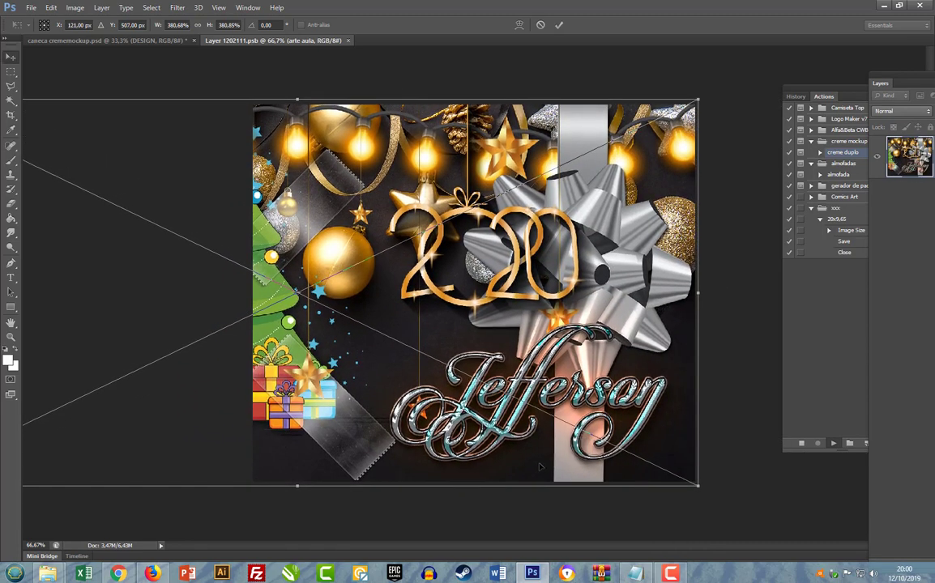
key("ctrl+w")
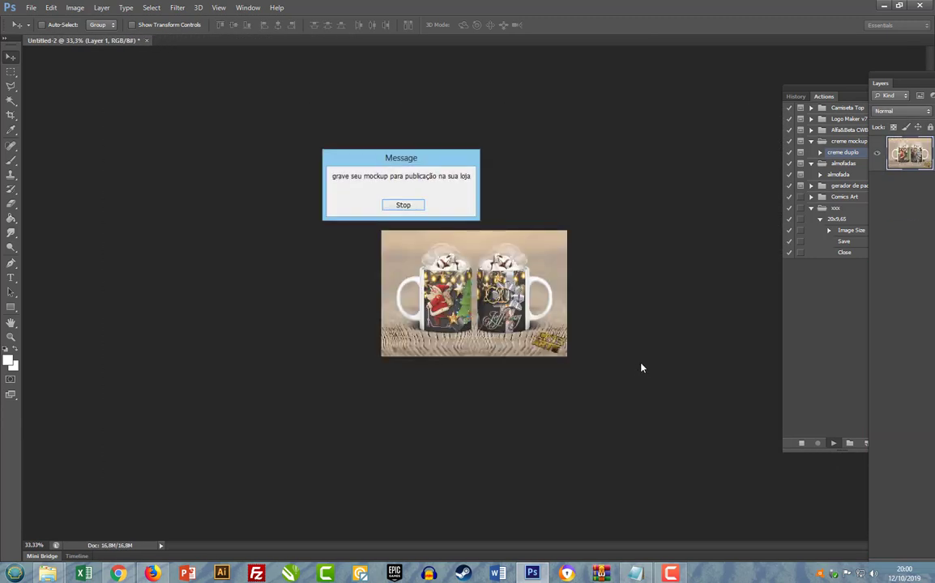
left_click(403, 205)
Examine the artwork on both mugs at up to 200% magnification and return to the 100% view
left_click(10, 336)
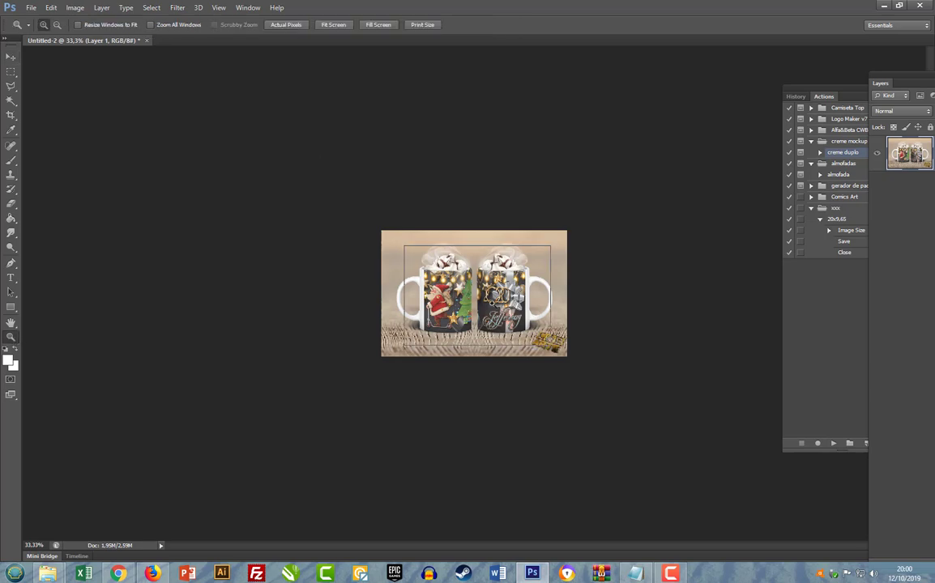
left_click(431, 266)
left_click(462, 284)
left_click(470, 285)
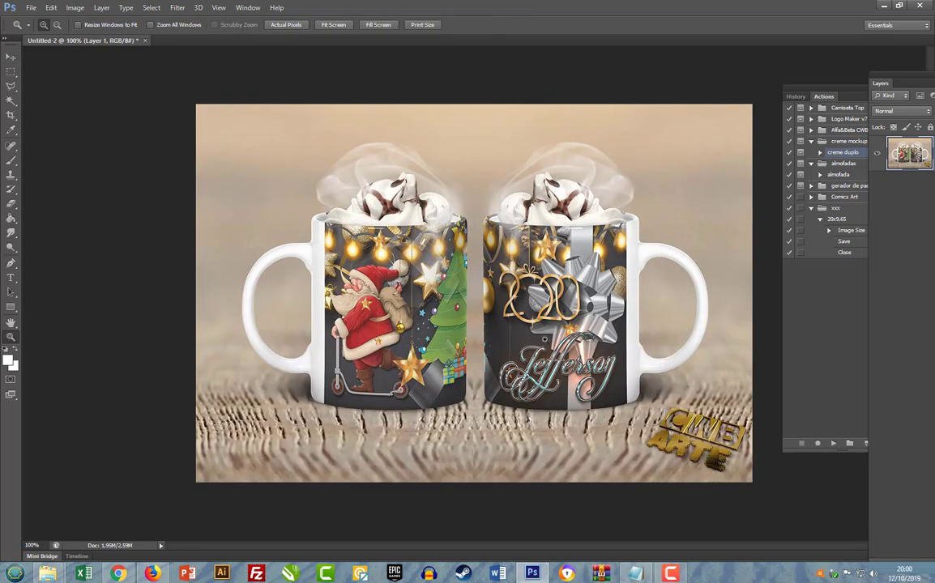
left_click(432, 266)
right_click(432, 228)
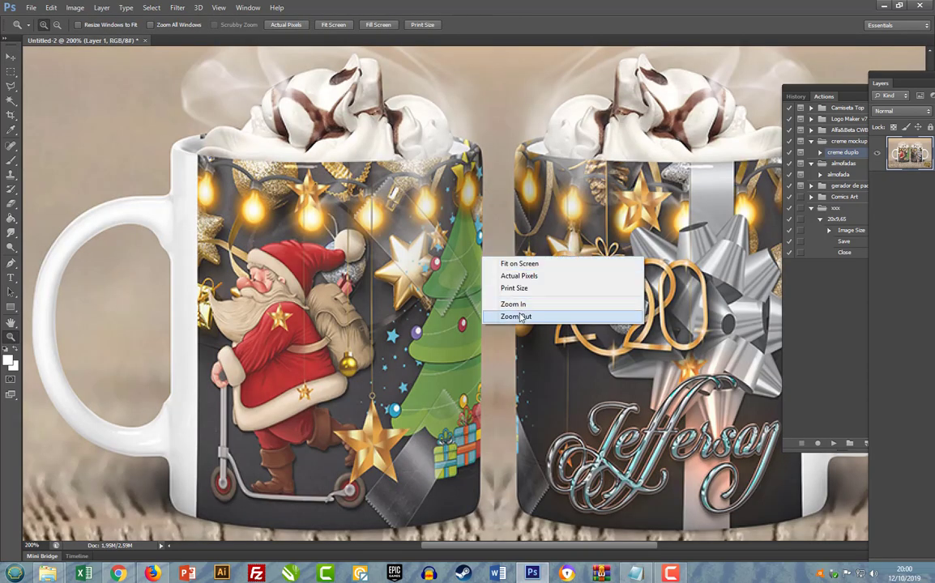
left_click(486, 288)
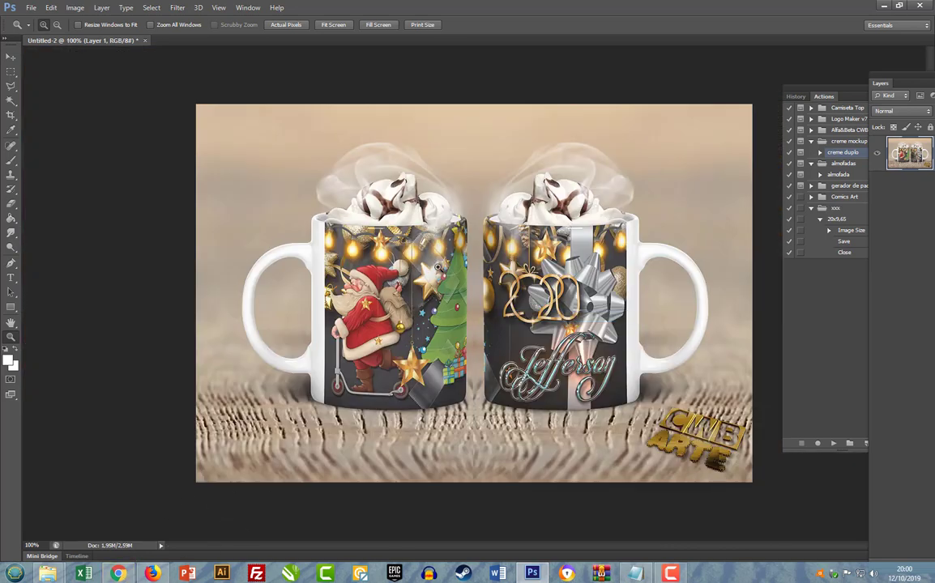
Reopen the recent file ferramenta natal 2019.psd and move the Layers panel fully into view
left_click(543, 573)
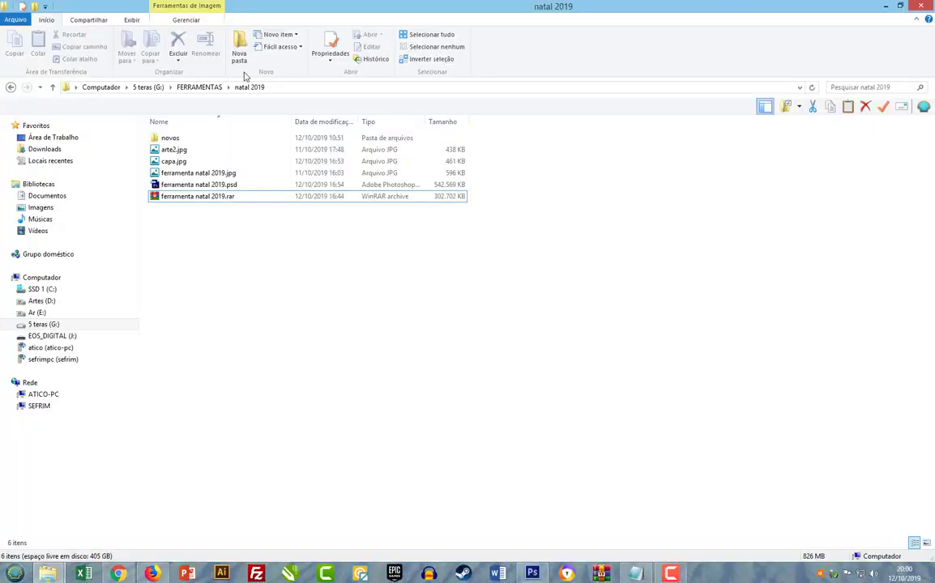
left_click(533, 572)
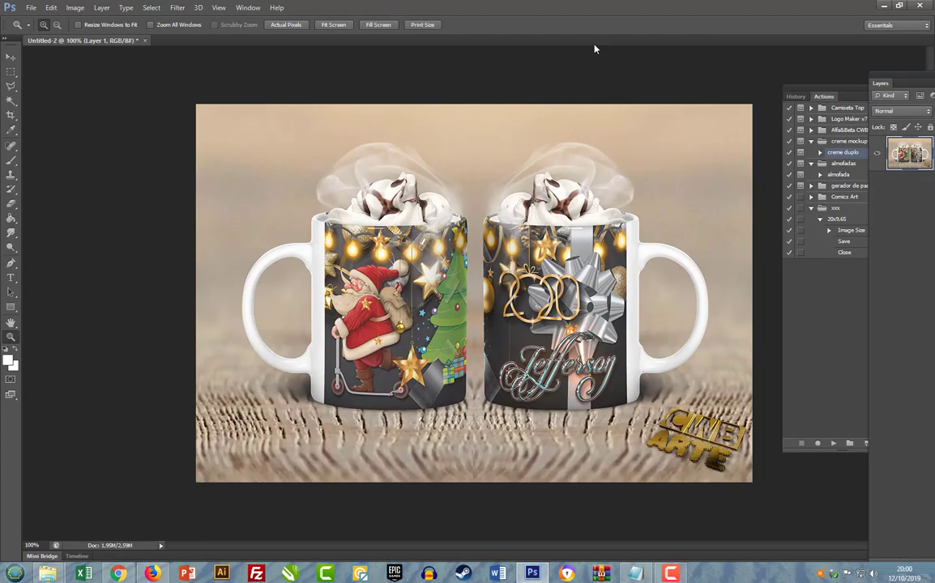
left_click(32, 8)
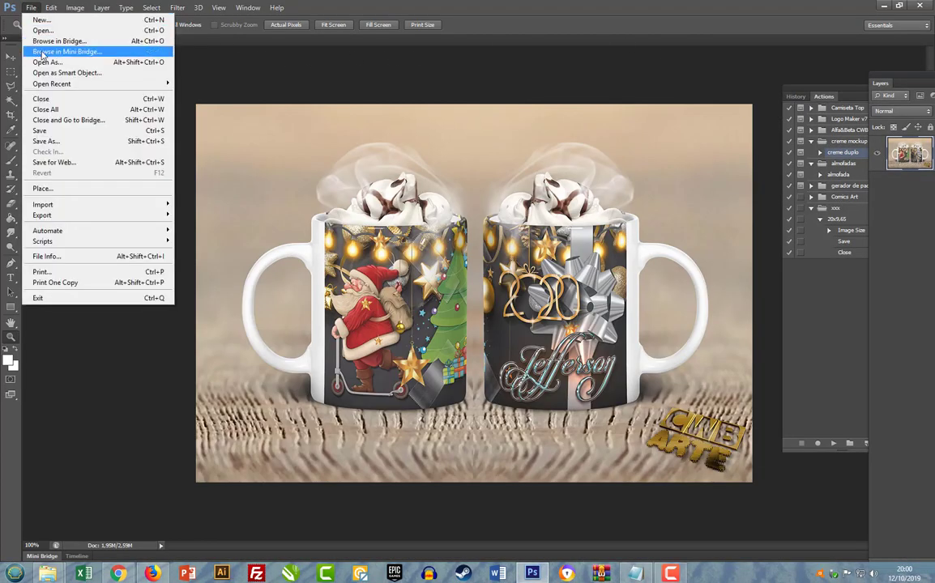
mouse_move(69, 84)
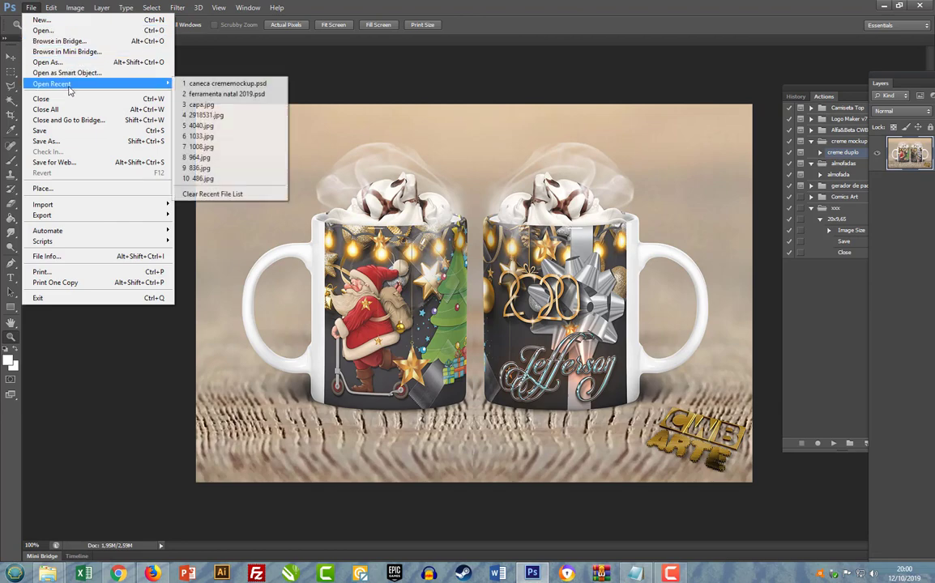
left_click(233, 94)
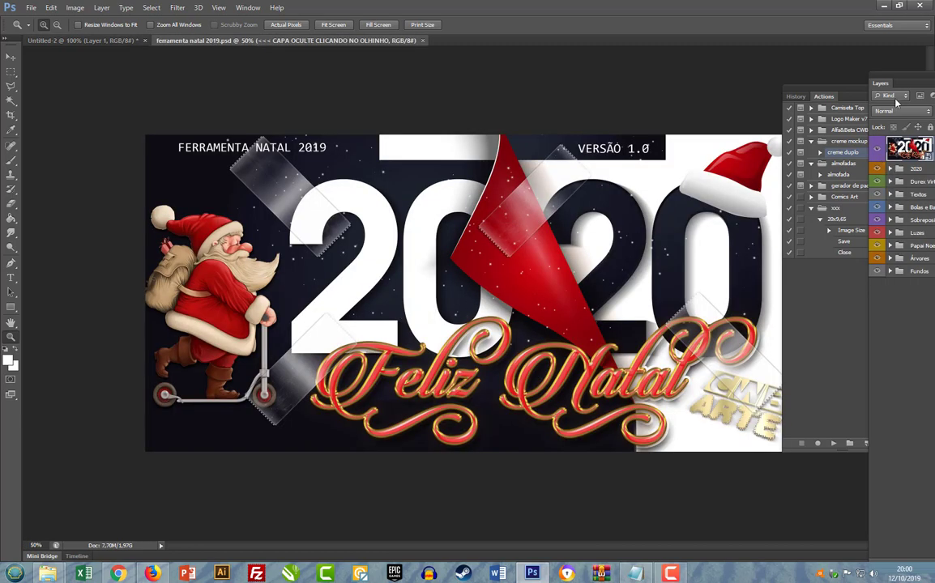
left_click_drag(904, 75, 625, 73)
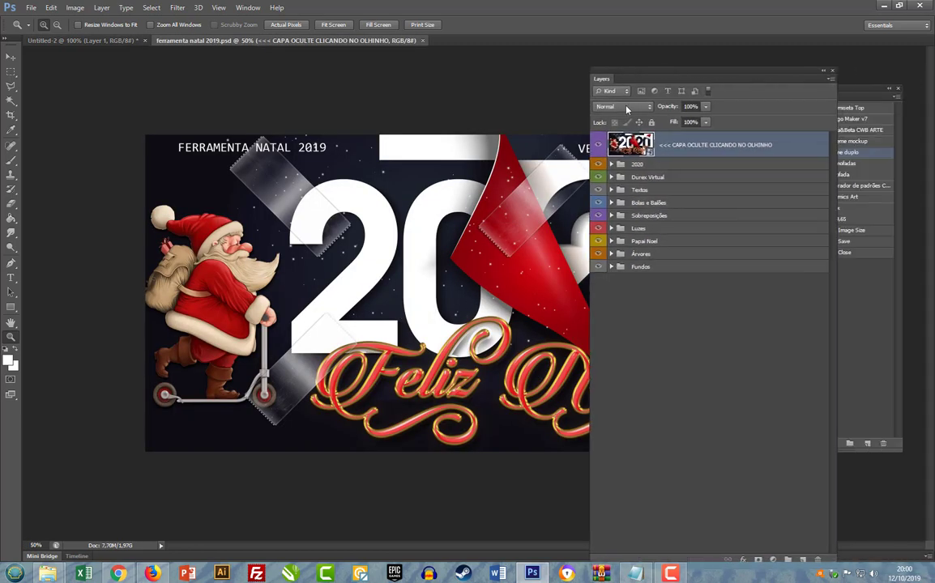
Review the contents of the 2020 and Textos layer groups, collapsing the Verde Brilhante text style and both groups
left_click(612, 165)
left_click_drag(835, 255, 834, 137)
left_click(612, 165)
left_click(611, 189)
left_click_drag(835, 243, 841, 417)
left_click_drag(839, 351, 832, 264)
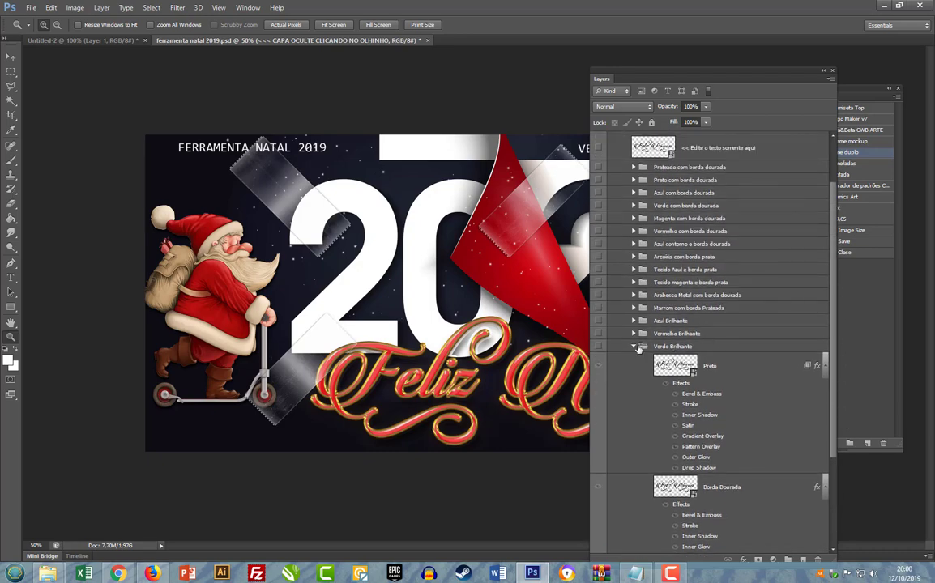
left_click(634, 347)
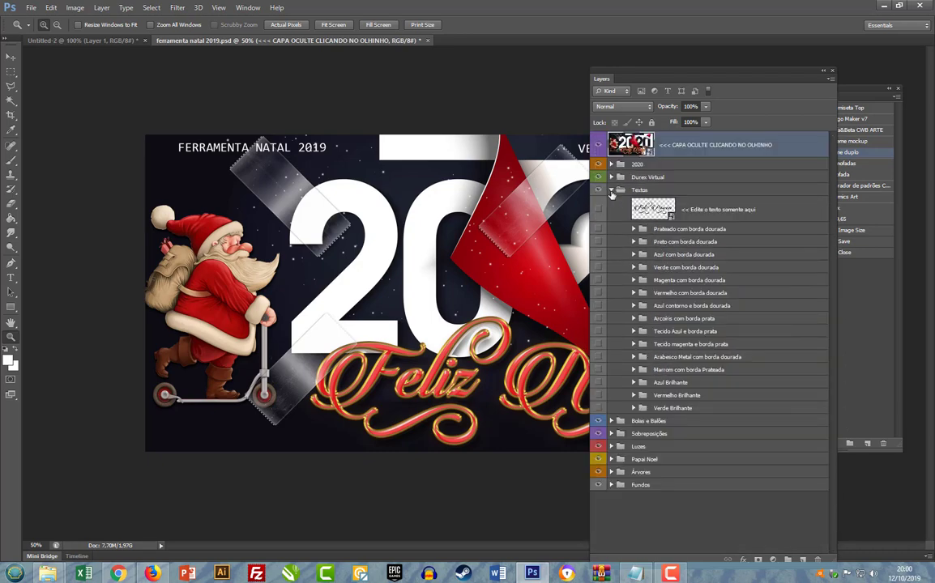
left_click(612, 190)
Look through the layers in the Bolas e Balões, Sobreposições and Luzes groups, collapsing each one
left_click(611, 202)
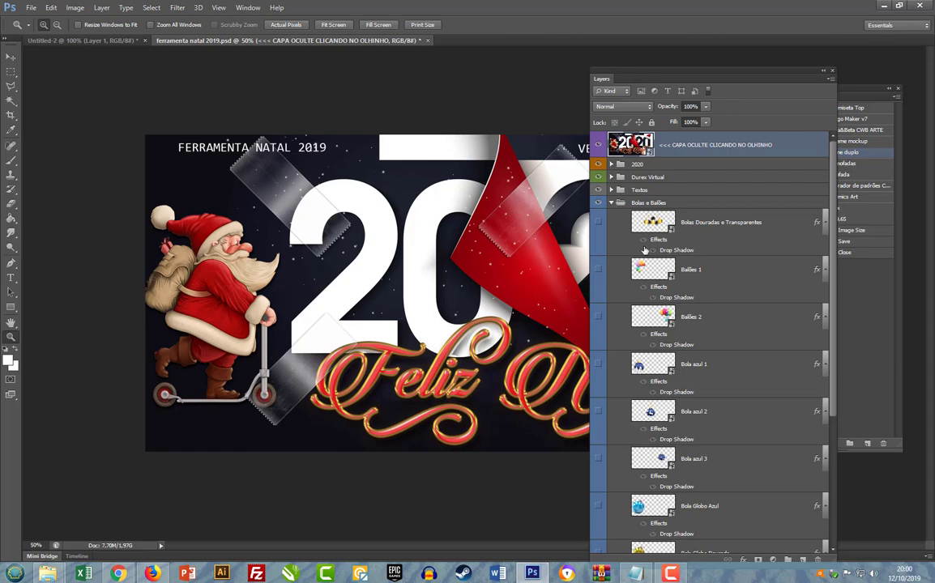
scroll(644, 251, "down", 3)
left_click(613, 151)
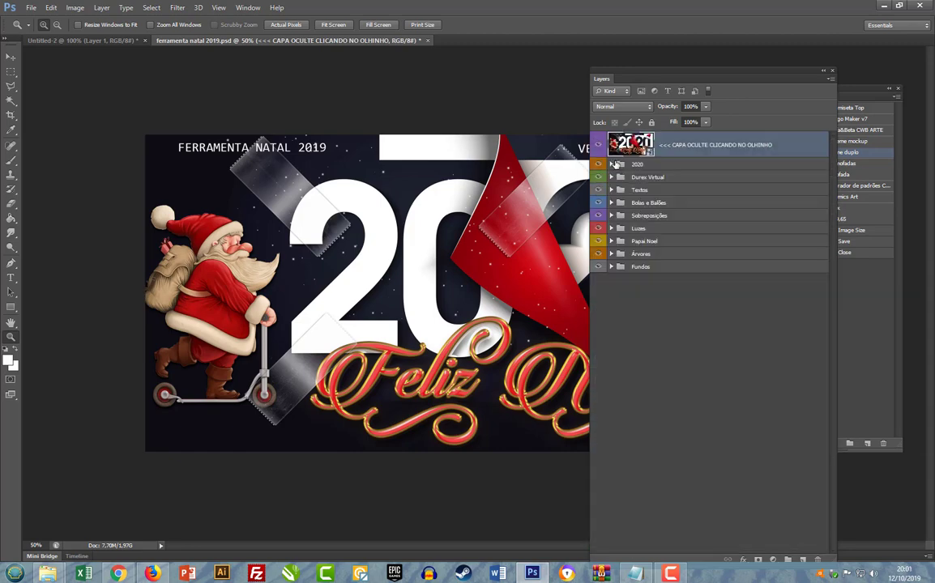
left_click(611, 216)
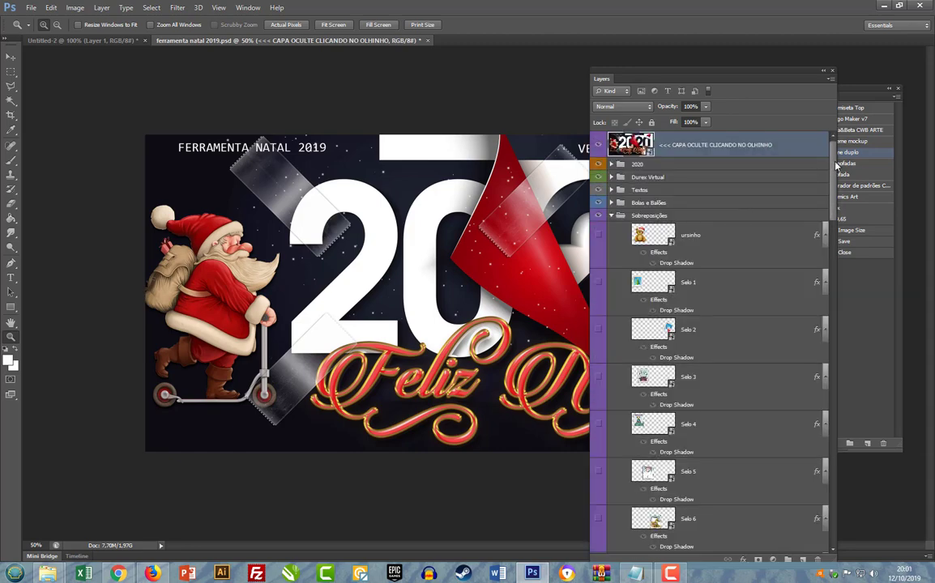
scroll(729, 243, "down", 15)
scroll(725, 148, "up", 15)
left_click(612, 215)
left_click(611, 229)
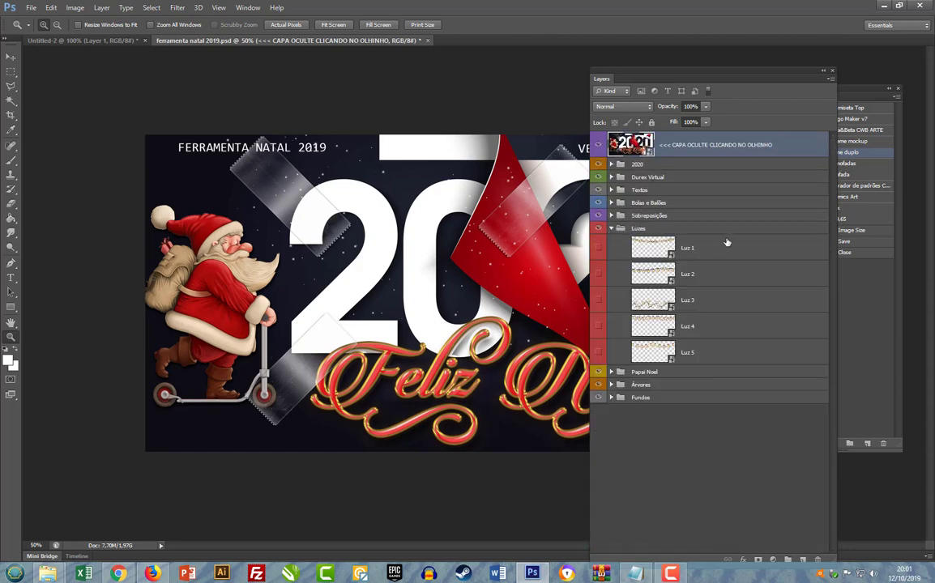
left_click(612, 229)
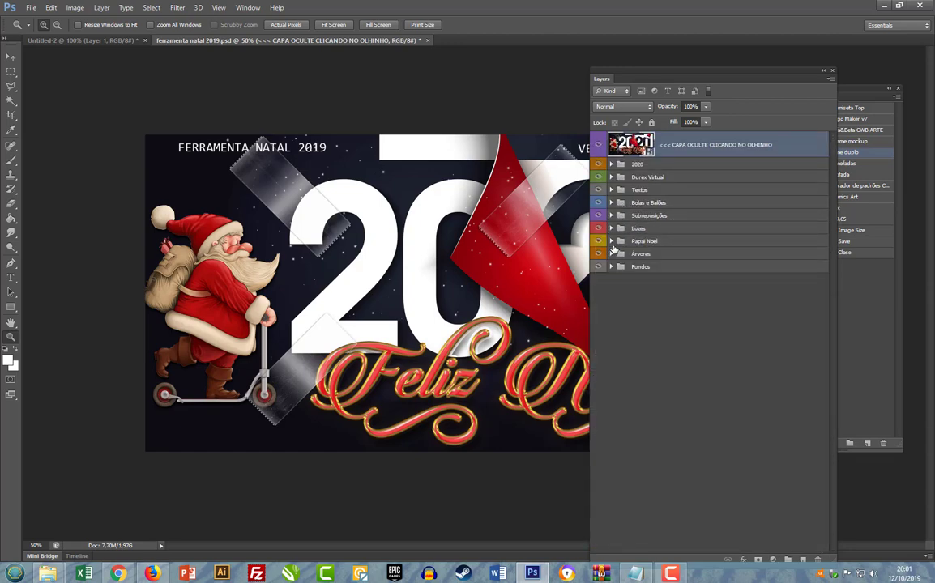
Browse the layers in the Papai Noel and Árvores groups, and the backgrounds in Fundos down to Fundo 50
left_click(612, 241)
scroll(712, 364, "down", 5)
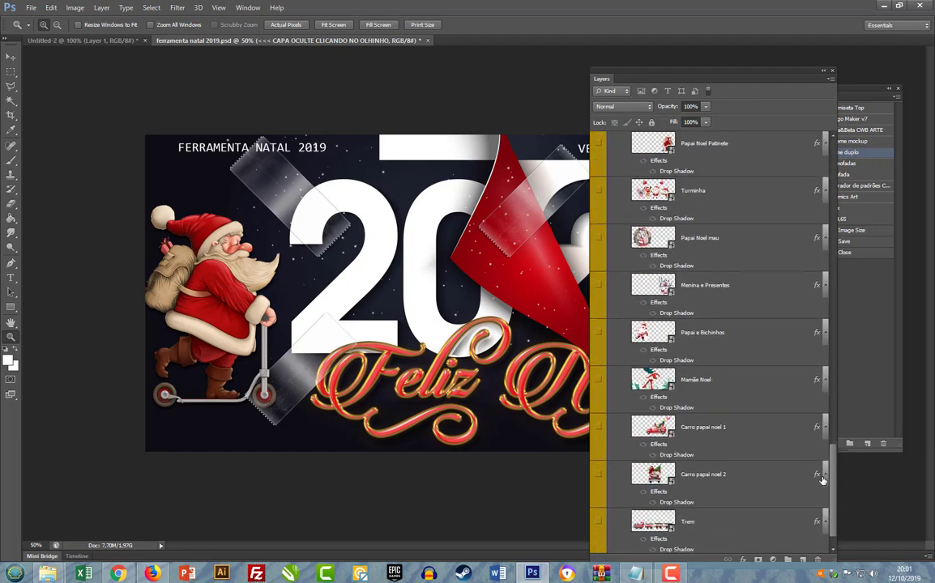
scroll(713, 324, "up", 10)
left_click(611, 242)
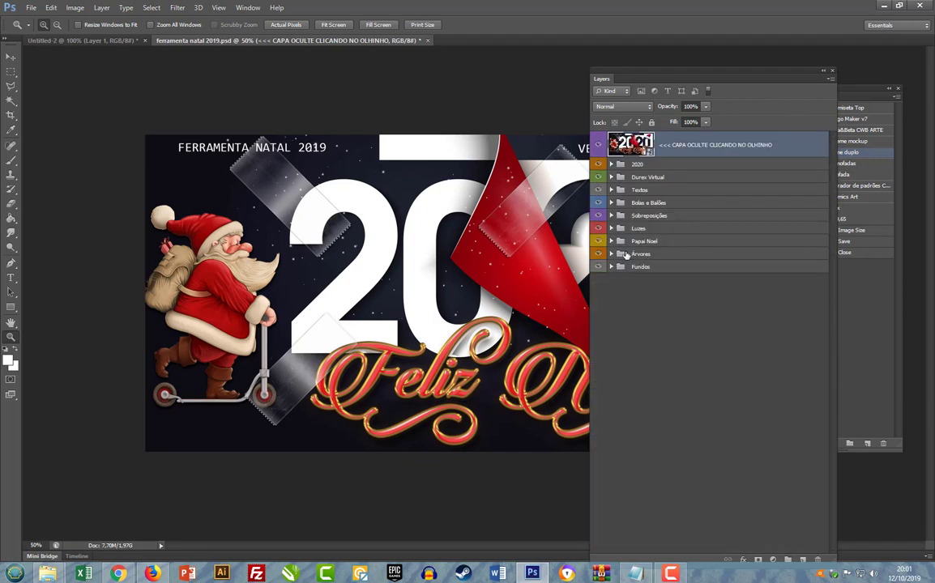
left_click(612, 254)
scroll(713, 364, "down", 5)
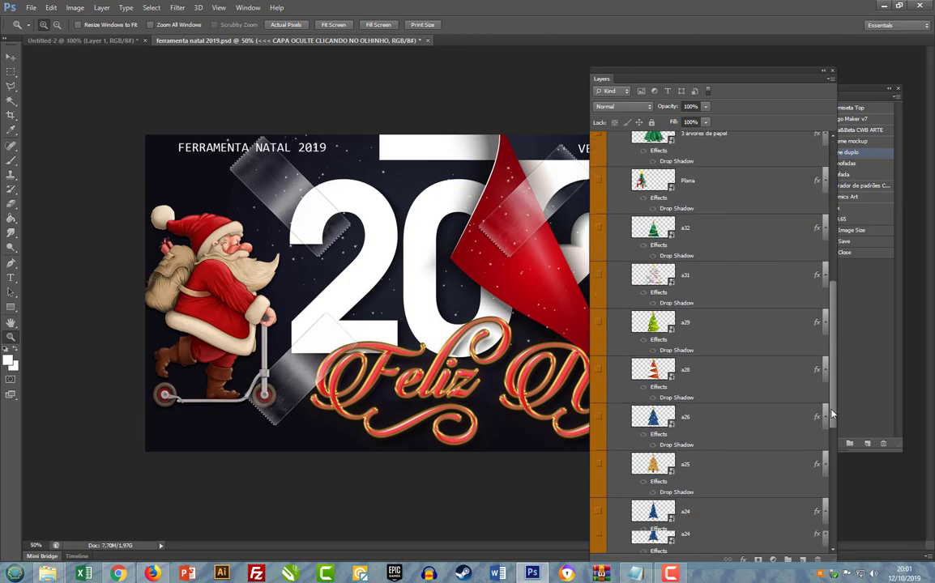
scroll(713, 324, "up", 5)
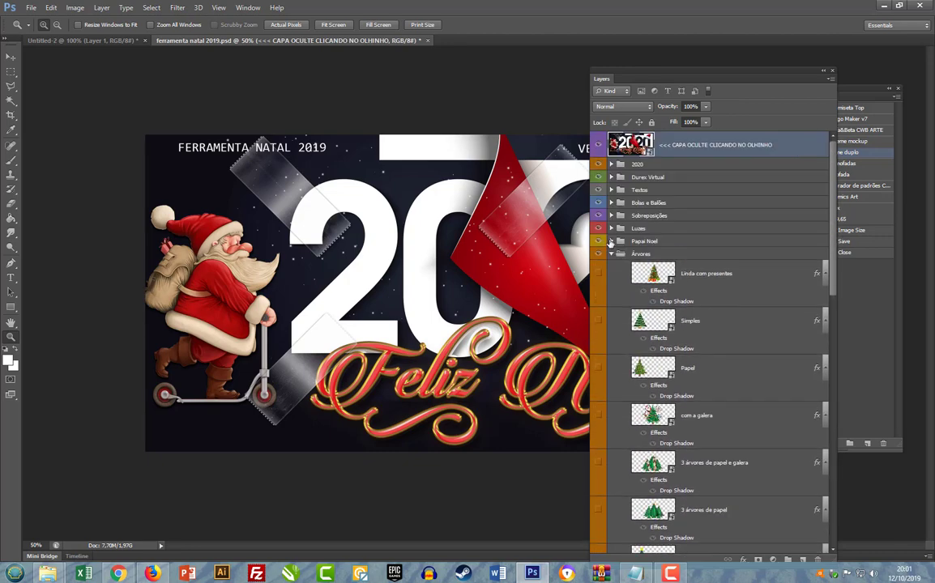
left_click(613, 255)
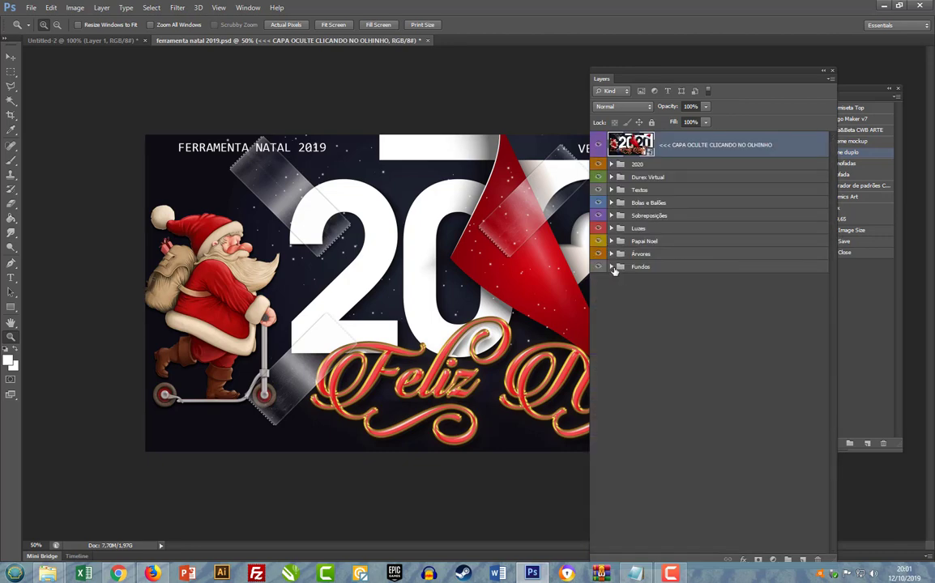
left_click(612, 266)
left_click_drag(835, 215, 826, 519)
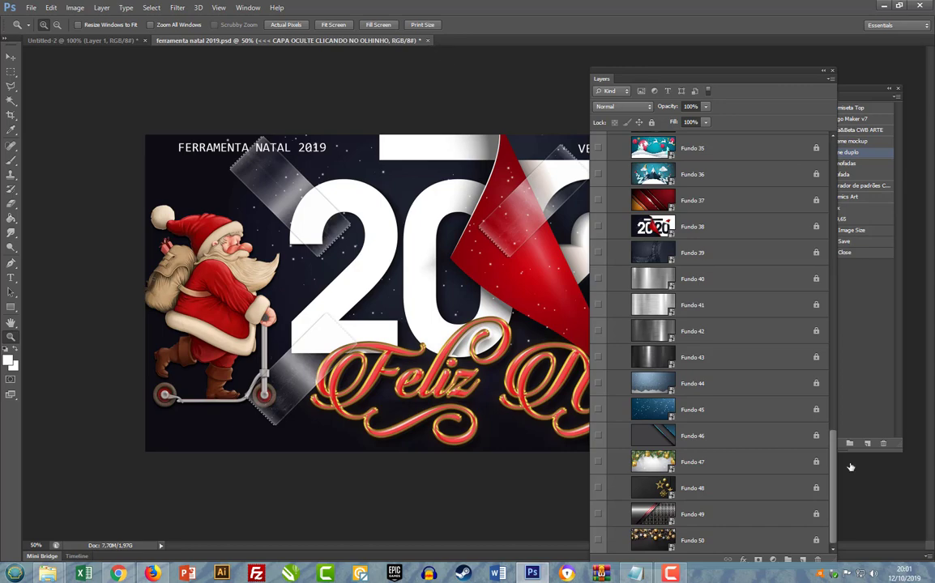
Move the Layers panel aside to uncover the banner artwork
mouse_move(934, 1)
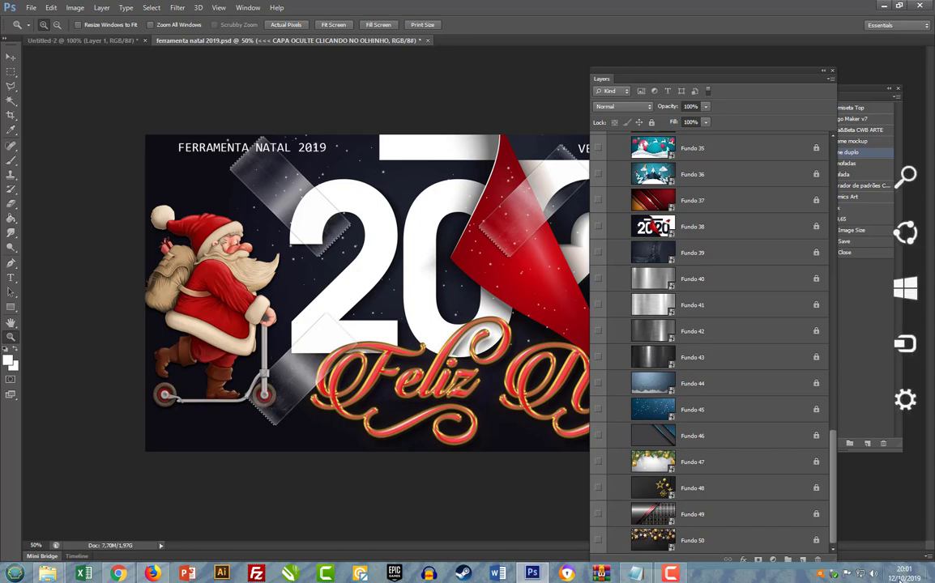
mouse_move(919, 501)
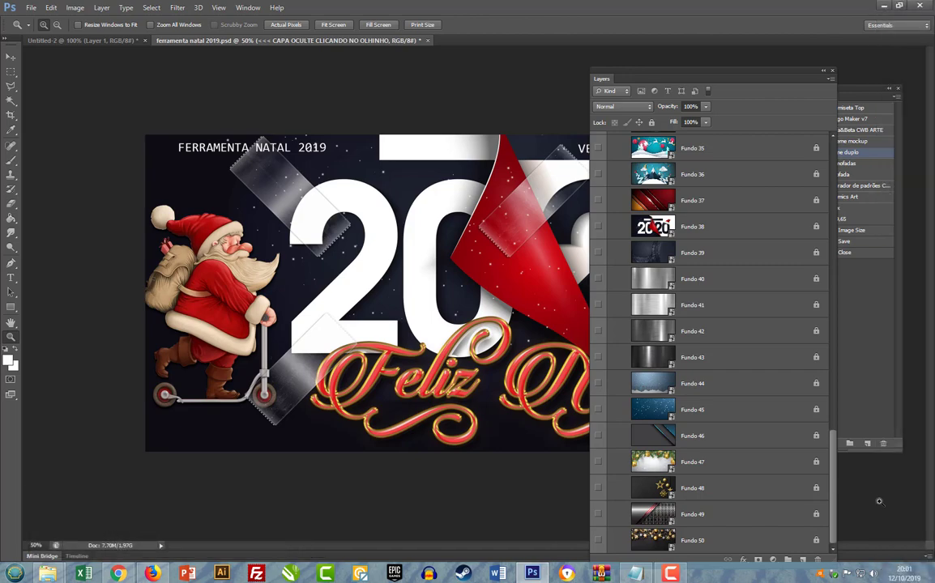
mouse_move(895, 579)
mouse_move(759, 78)
left_mouse_down()
mouse_move(746, 71)
mouse_move(773, 72)
left_mouse_up()
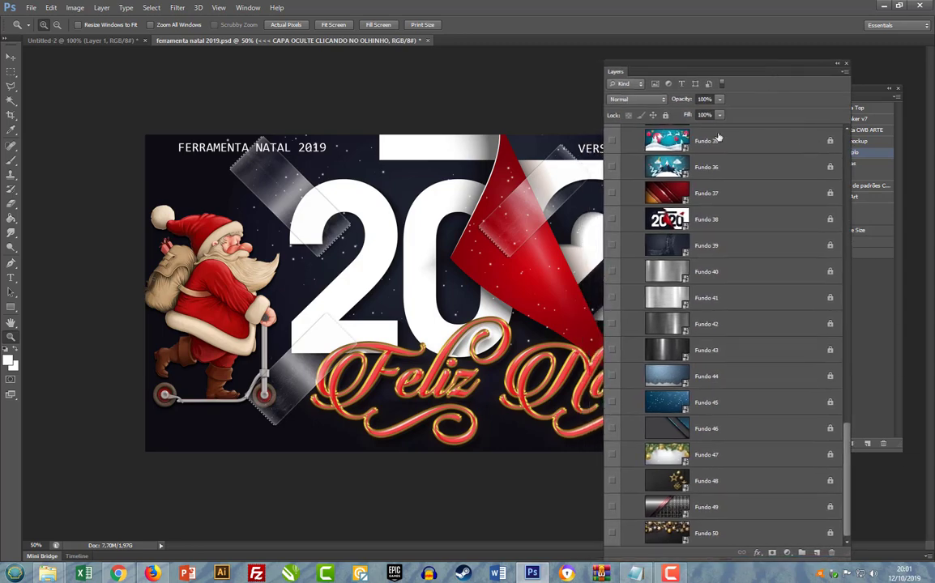
left_click_drag(636, 68, 923, 73)
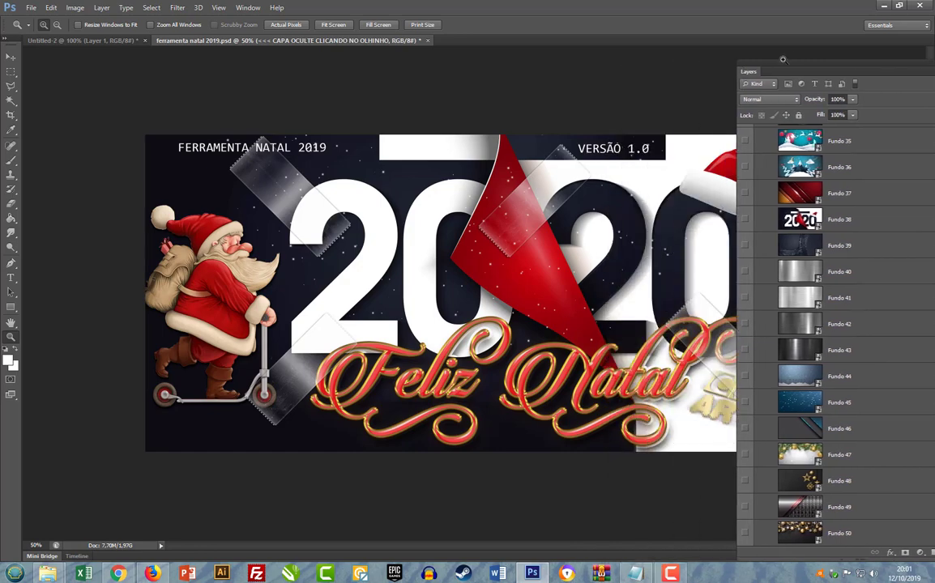
Check the template's pixel dimensions, document size and resolution without changing them
left_click(74, 7)
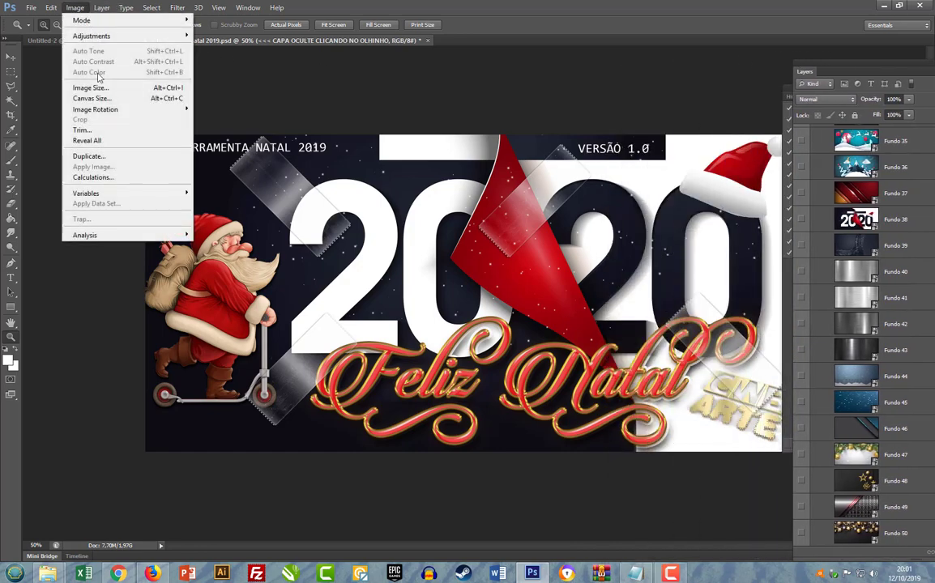
left_click(91, 79)
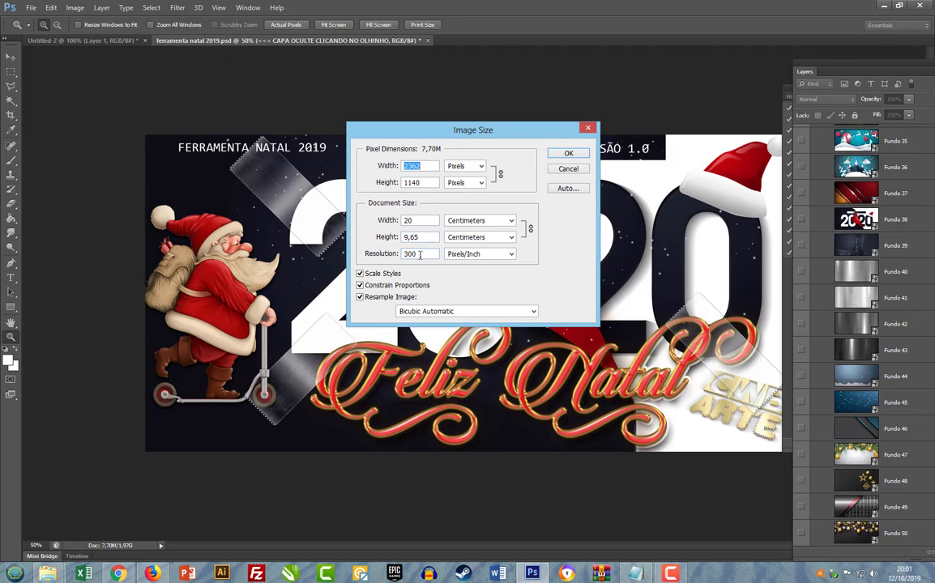
left_click(568, 170)
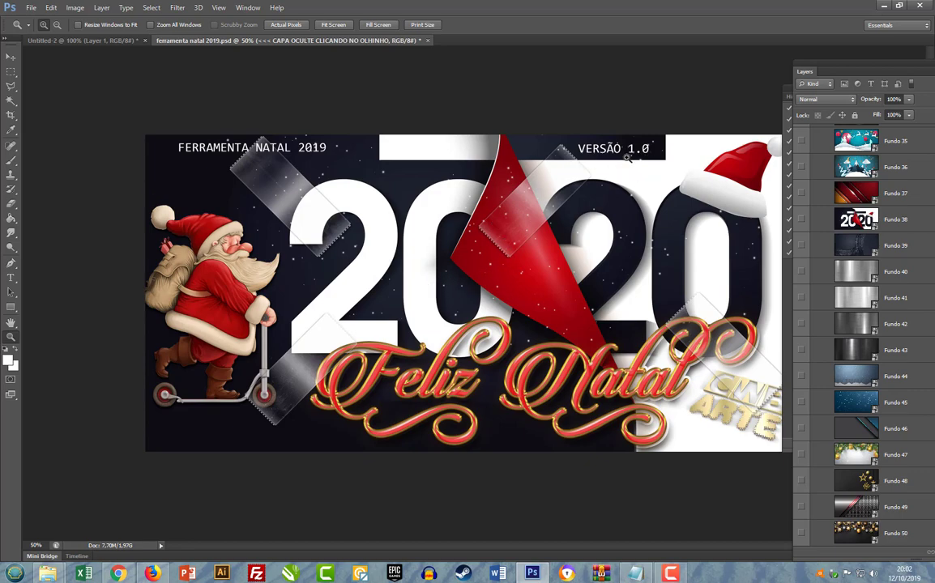
Create a new transparent document 30 cm wide and 30 cm high at 72 pixels/inch in RGB Color
key("ctrl+n")
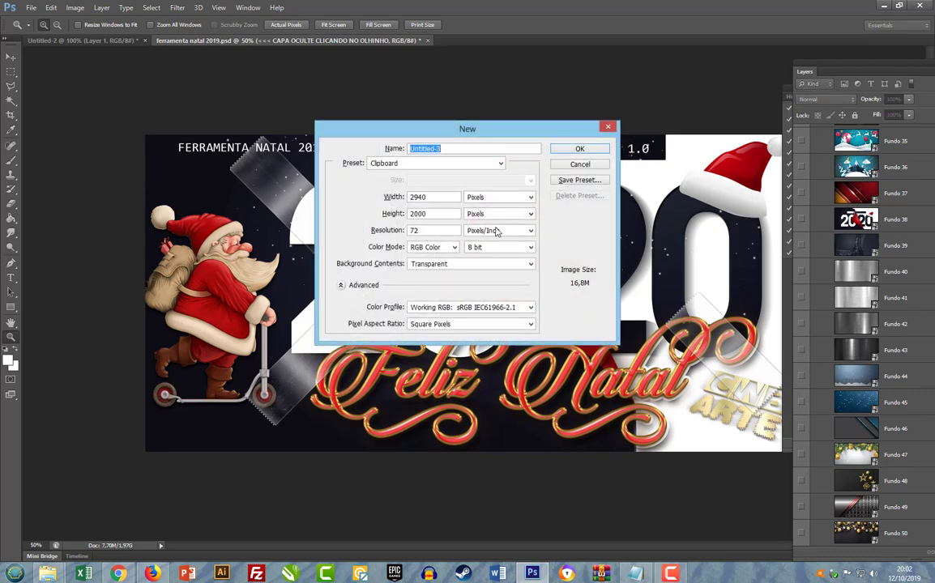
left_click(490, 197)
left_click(483, 226)
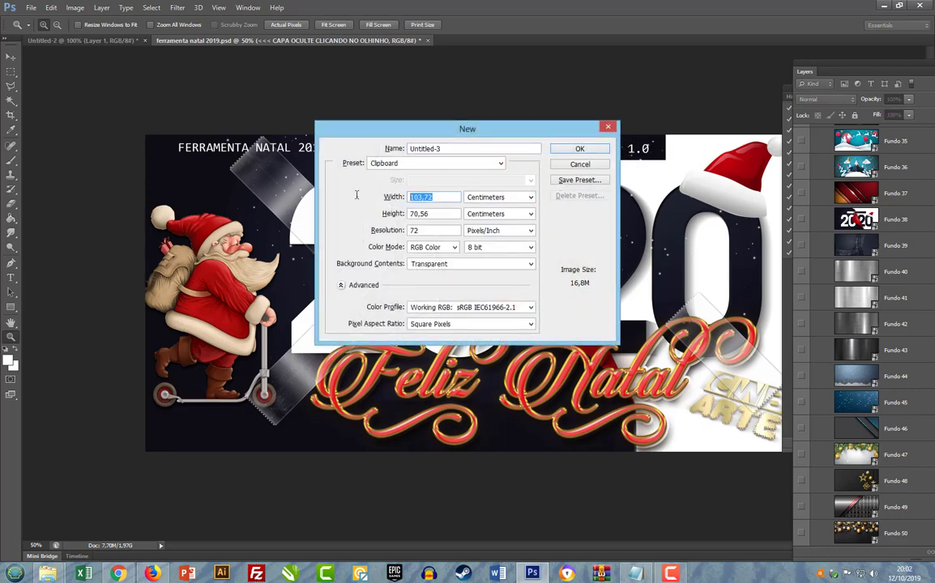
type("30")
key("Tab")
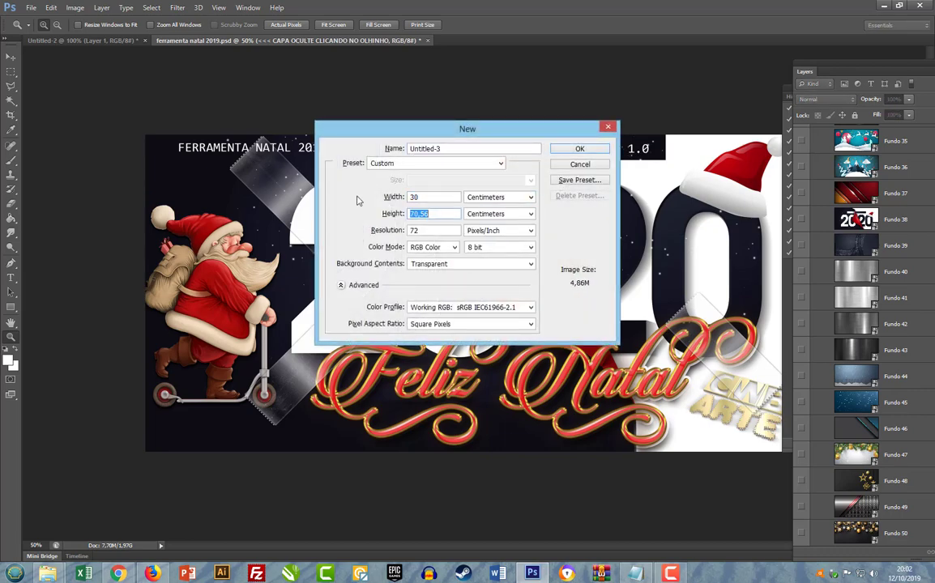
type("30")
key("Return")
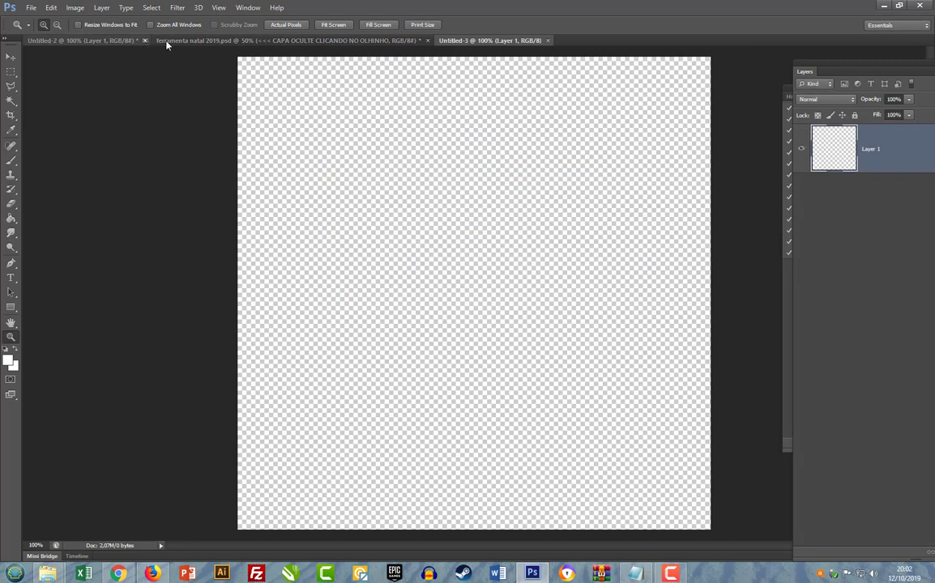
In ferramenta natal 2019.psd, hide the cover layer and look through the layers of the Papai Noel group
left_click(199, 39)
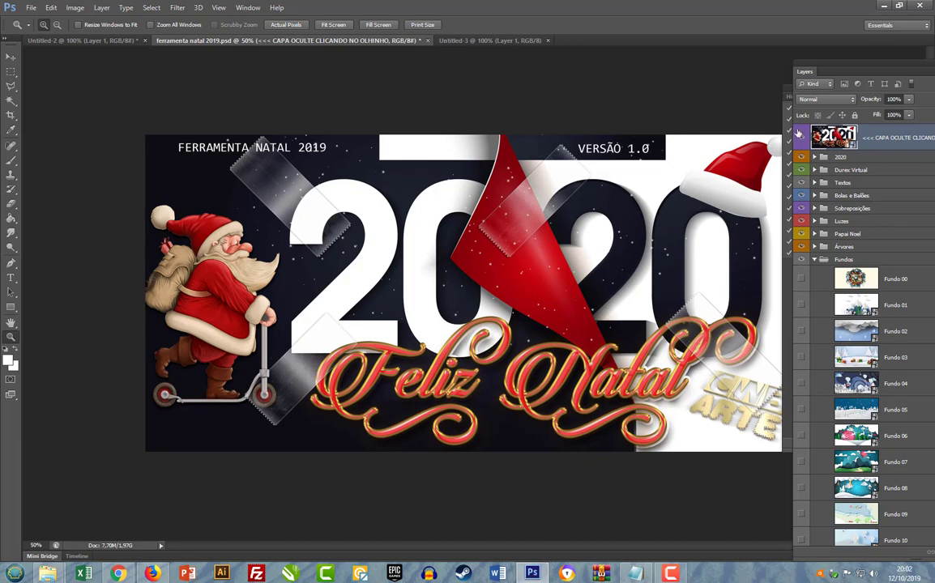
left_click(802, 137)
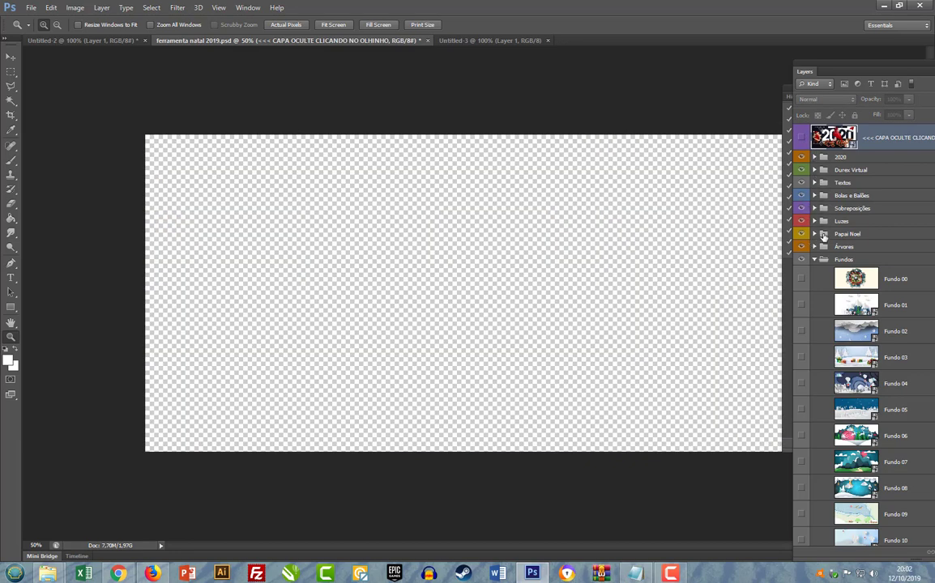
left_click(814, 233)
scroll(824, 322, "down", 10)
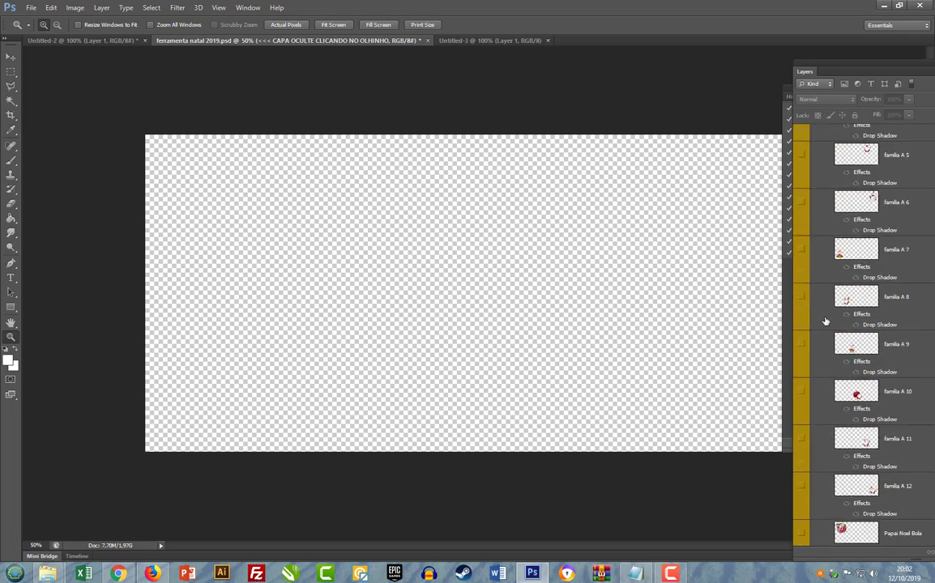
scroll(824, 321, "down", 8)
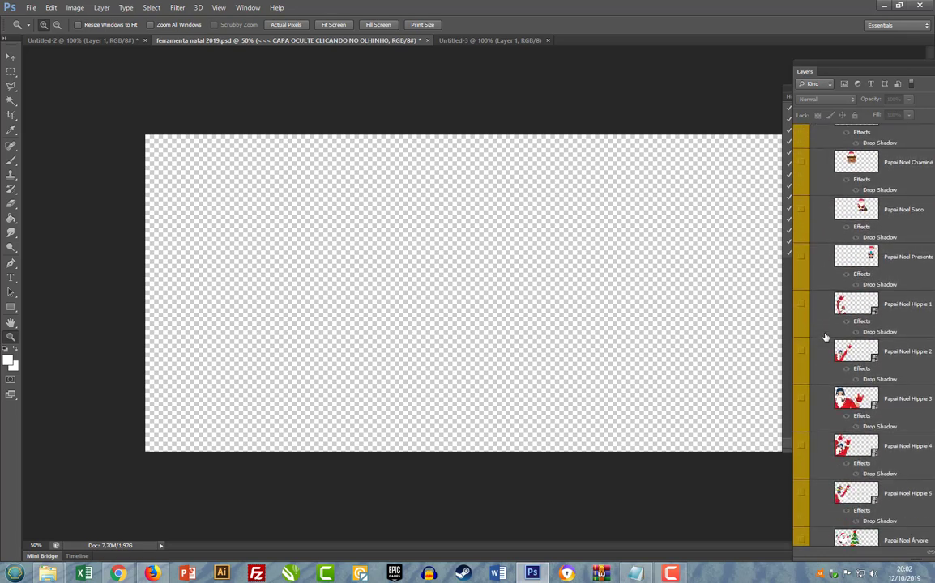
scroll(824, 337, "up", 8)
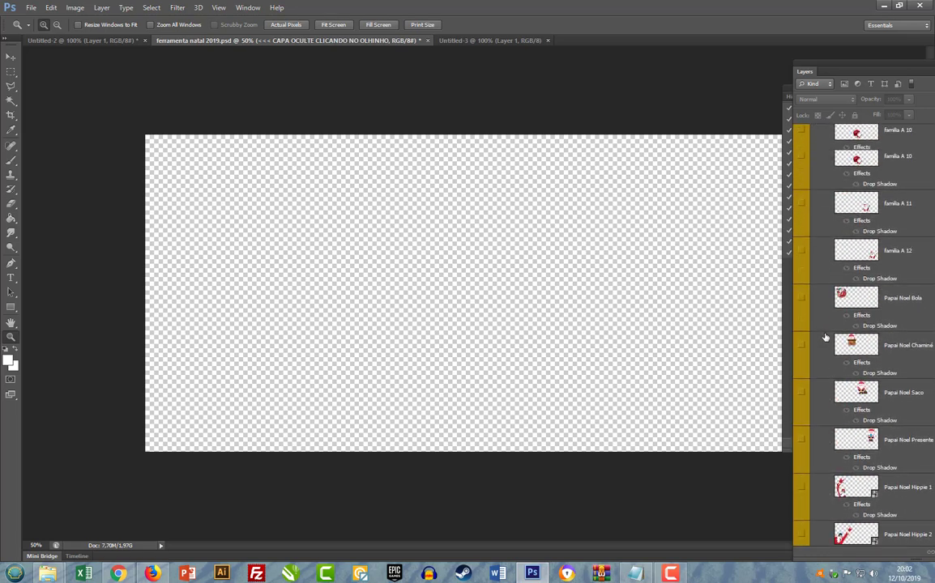
scroll(825, 337, "down", 10)
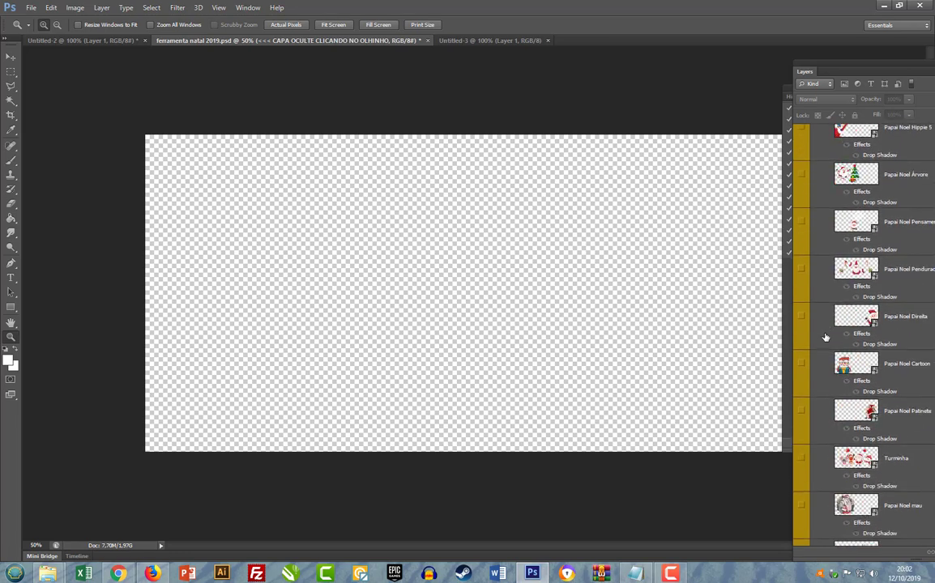
Show the Papai Noel Patinete layer and copy its scooter Santa into the new 30 cm square document
left_click(802, 384)
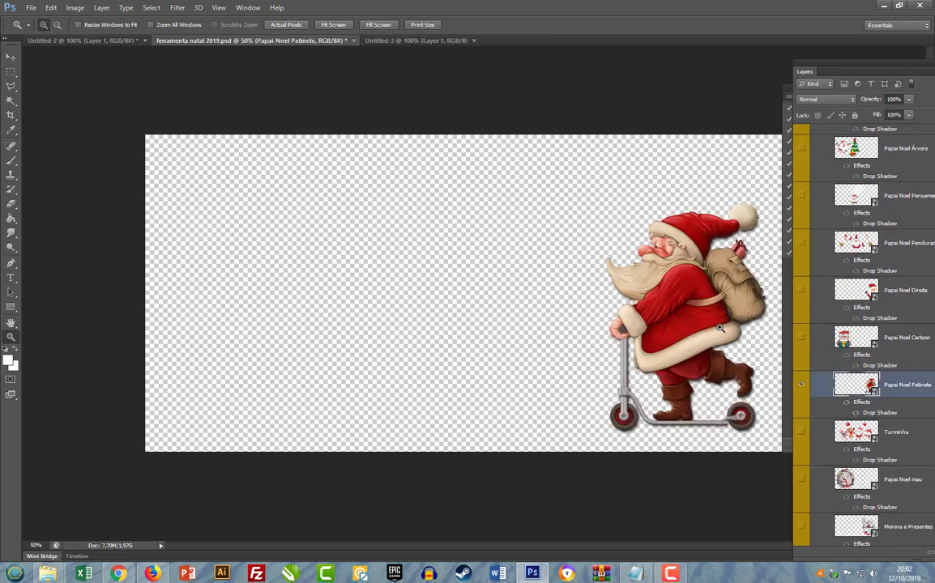
left_click(686, 286)
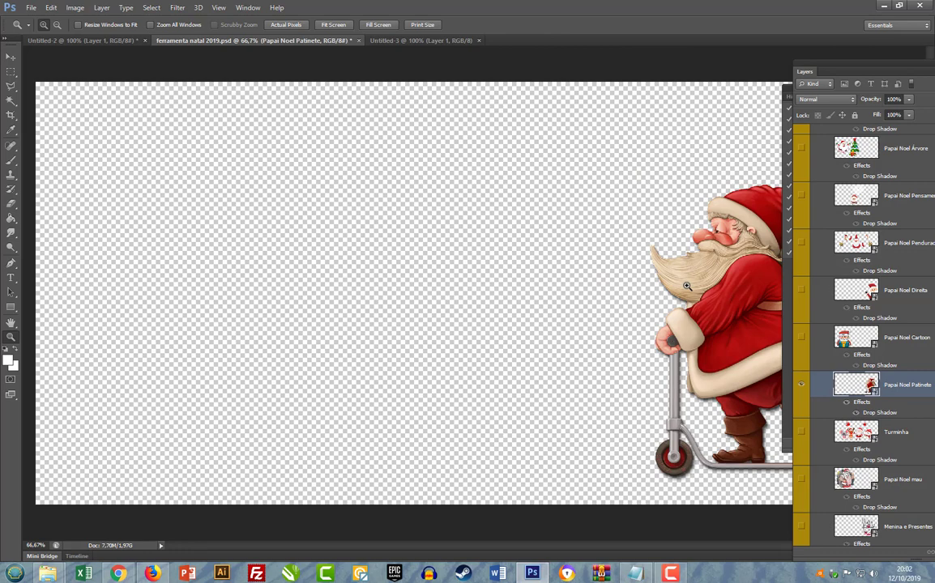
left_click(389, 42)
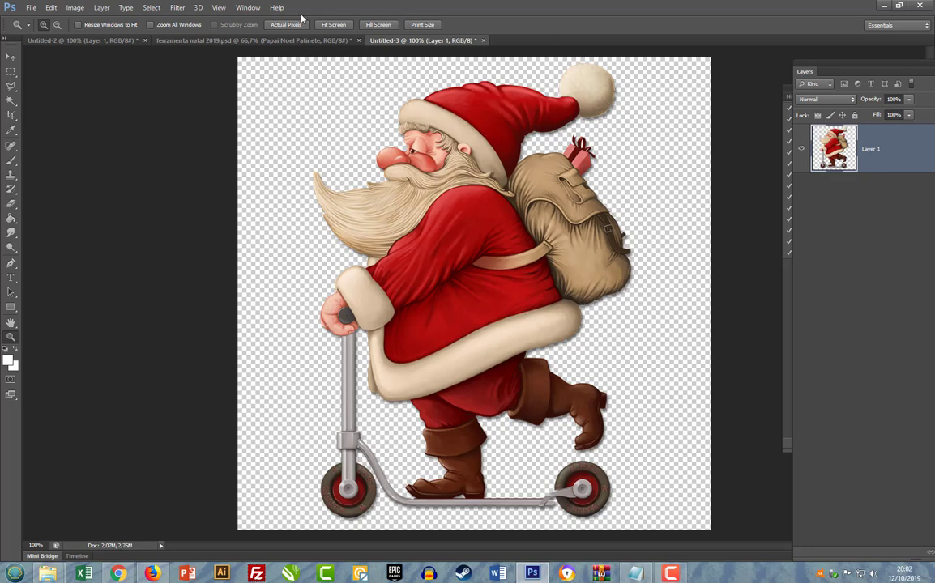
Back in the template, hide Papai Noel Patinete, then show and select the Papai Noel Hippie 4 layer
left_click(271, 41)
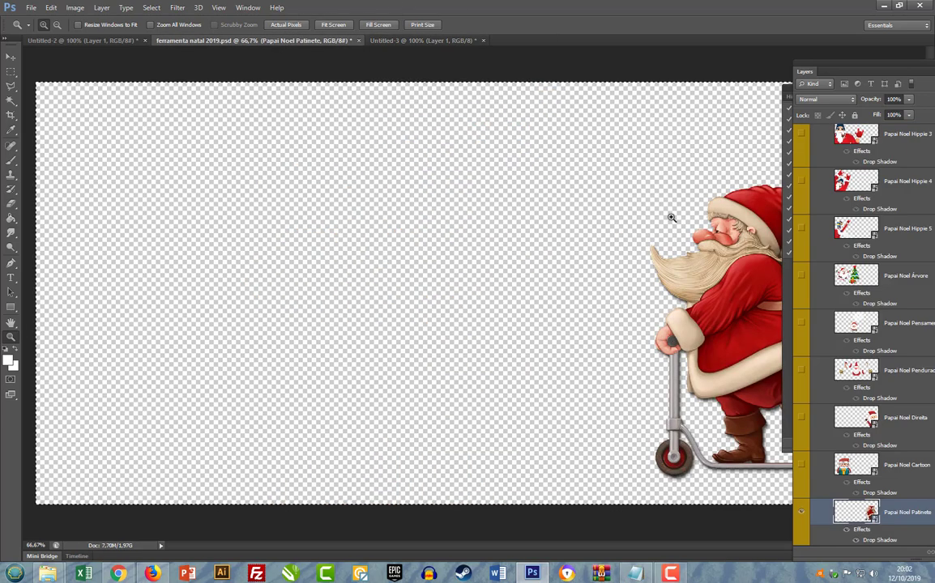
left_click(802, 512)
scroll(848, 421, "down", 15)
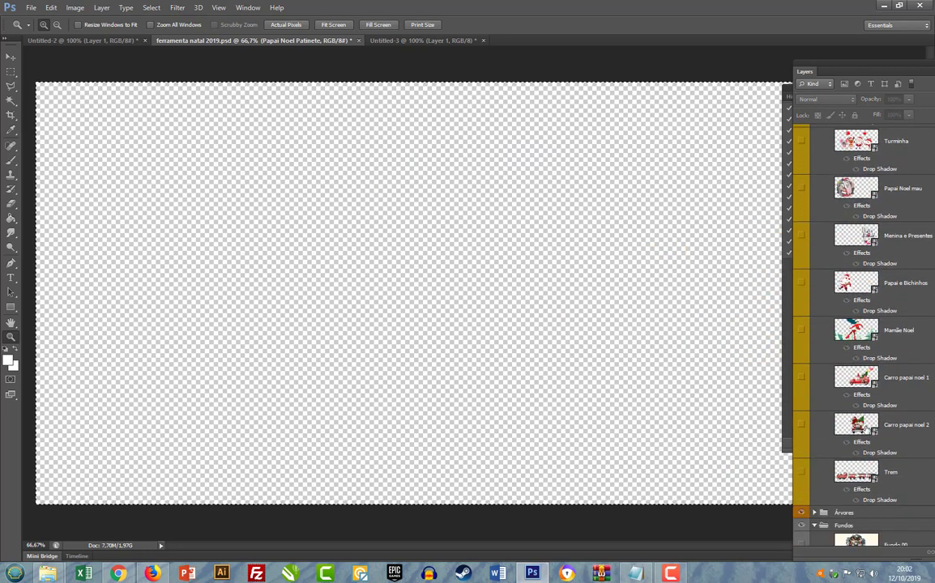
scroll(847, 421, "up", 20)
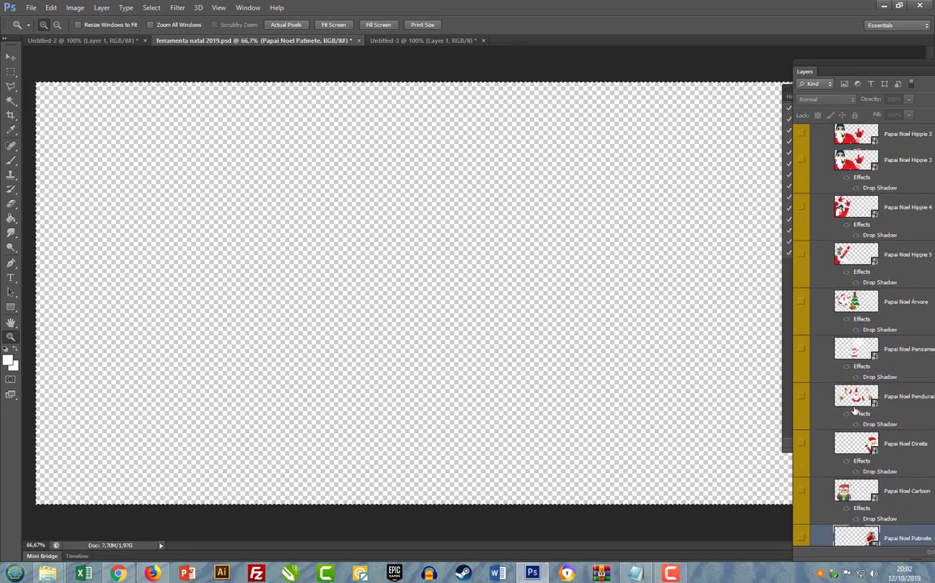
left_click(801, 287)
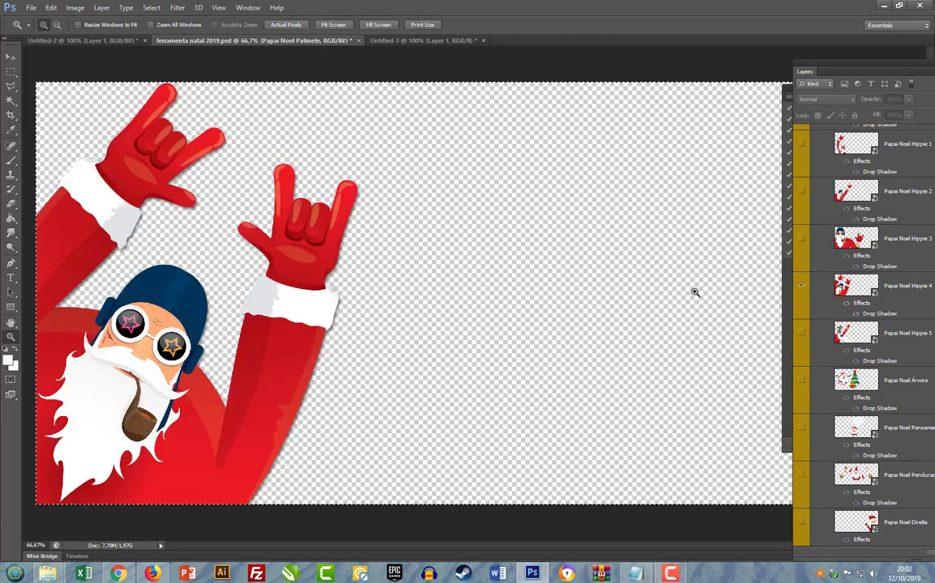
left_click(899, 288)
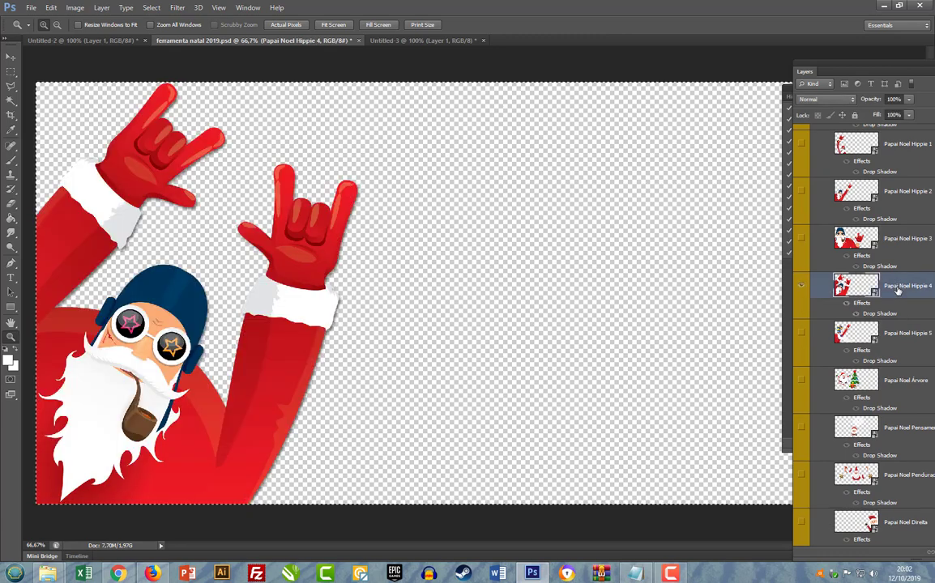
Paste the Papai Noel Hippie 4 artwork into the square document and move it upward over the scooter Santa
left_click(425, 39)
key("ctrl+v")
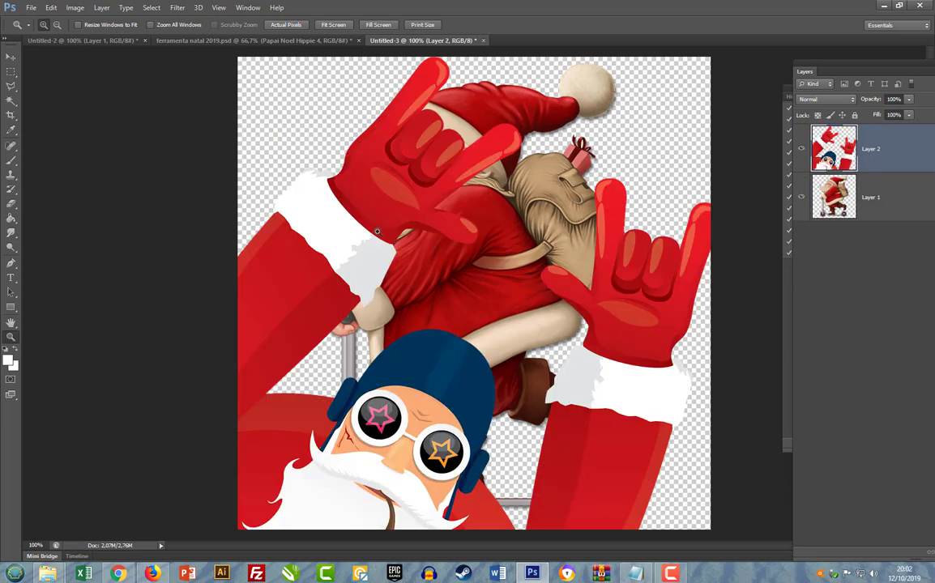
left_click(11, 56)
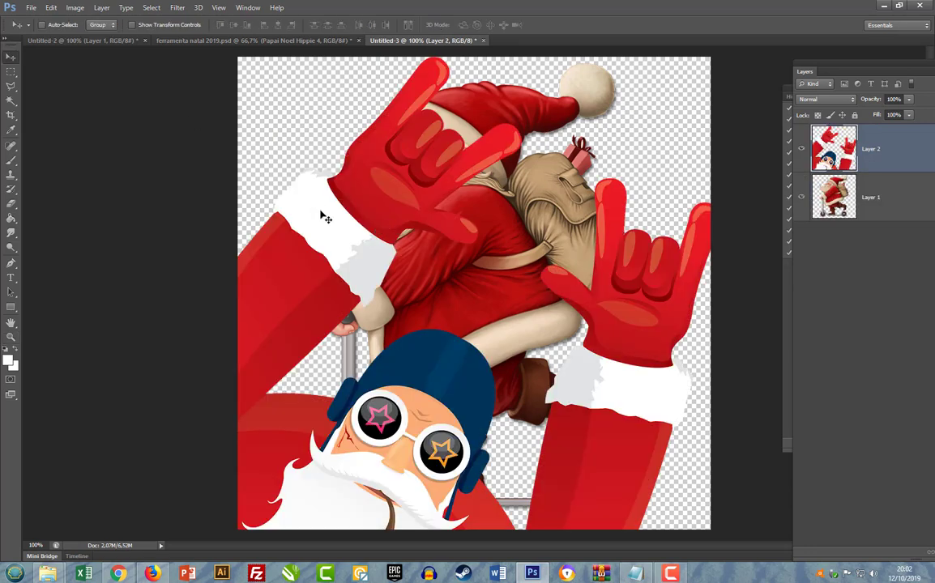
left_click_drag(294, 196, 337, 100)
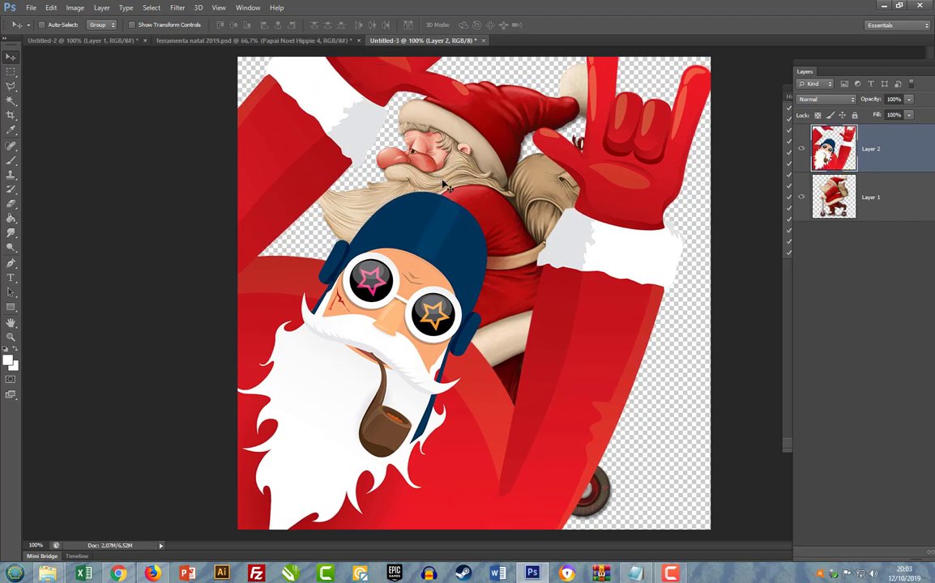